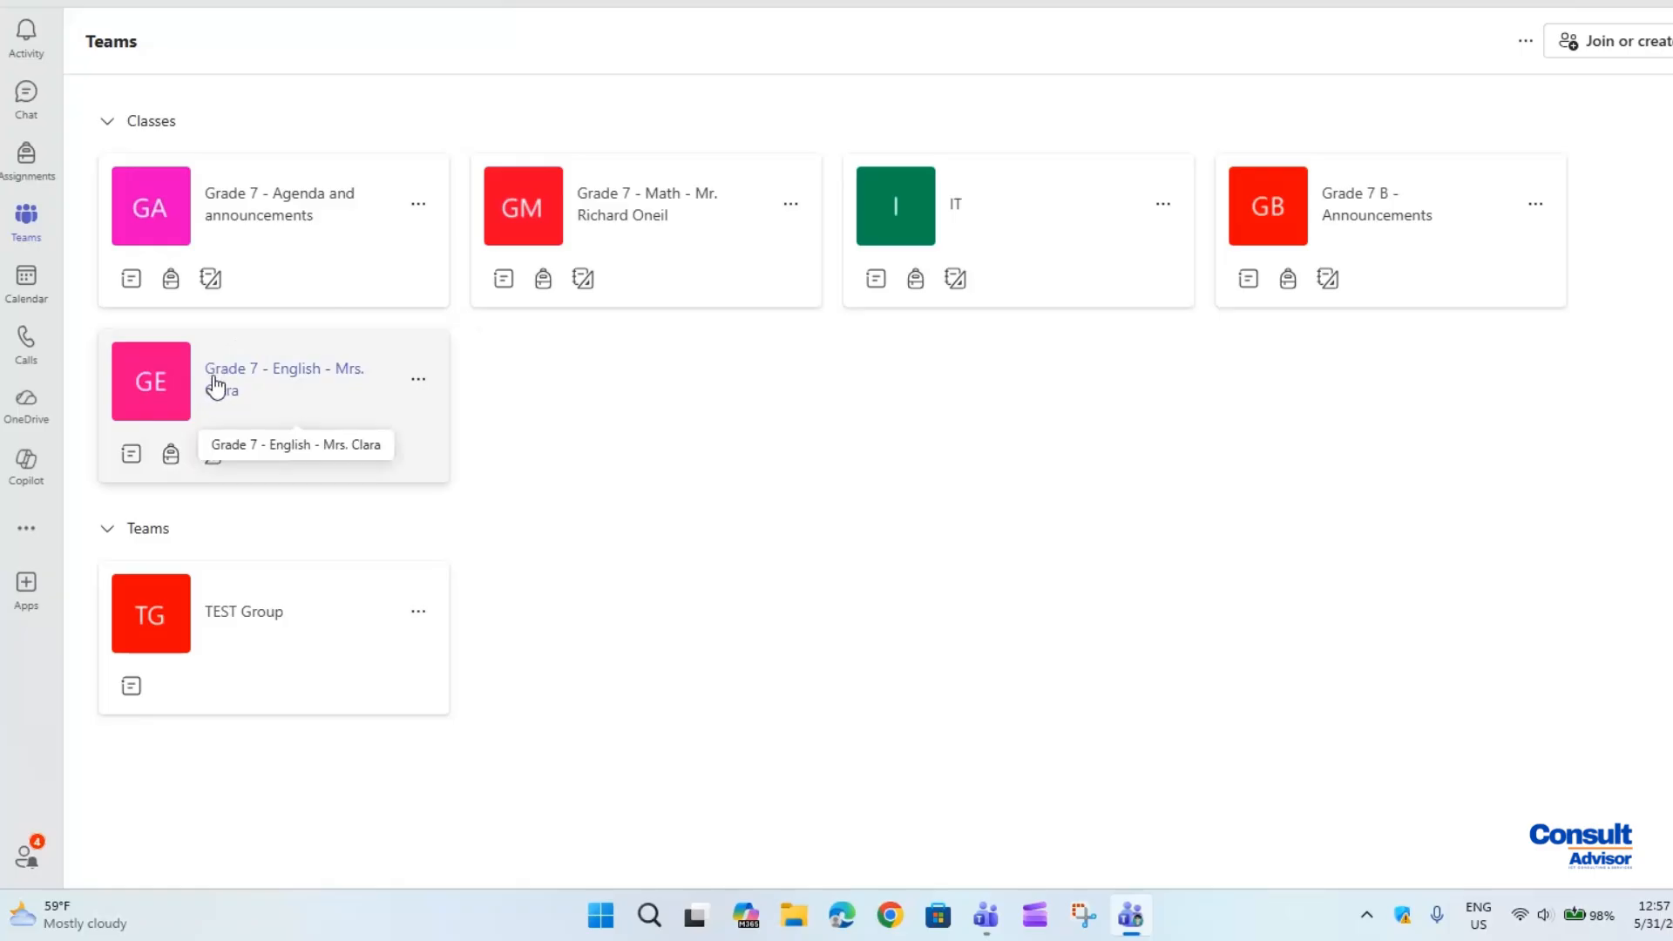
# Add a OneNote tab named "Notes" to the General channel of the Grade 7 English class team, with a post about it
pyautogui.click(277, 385)
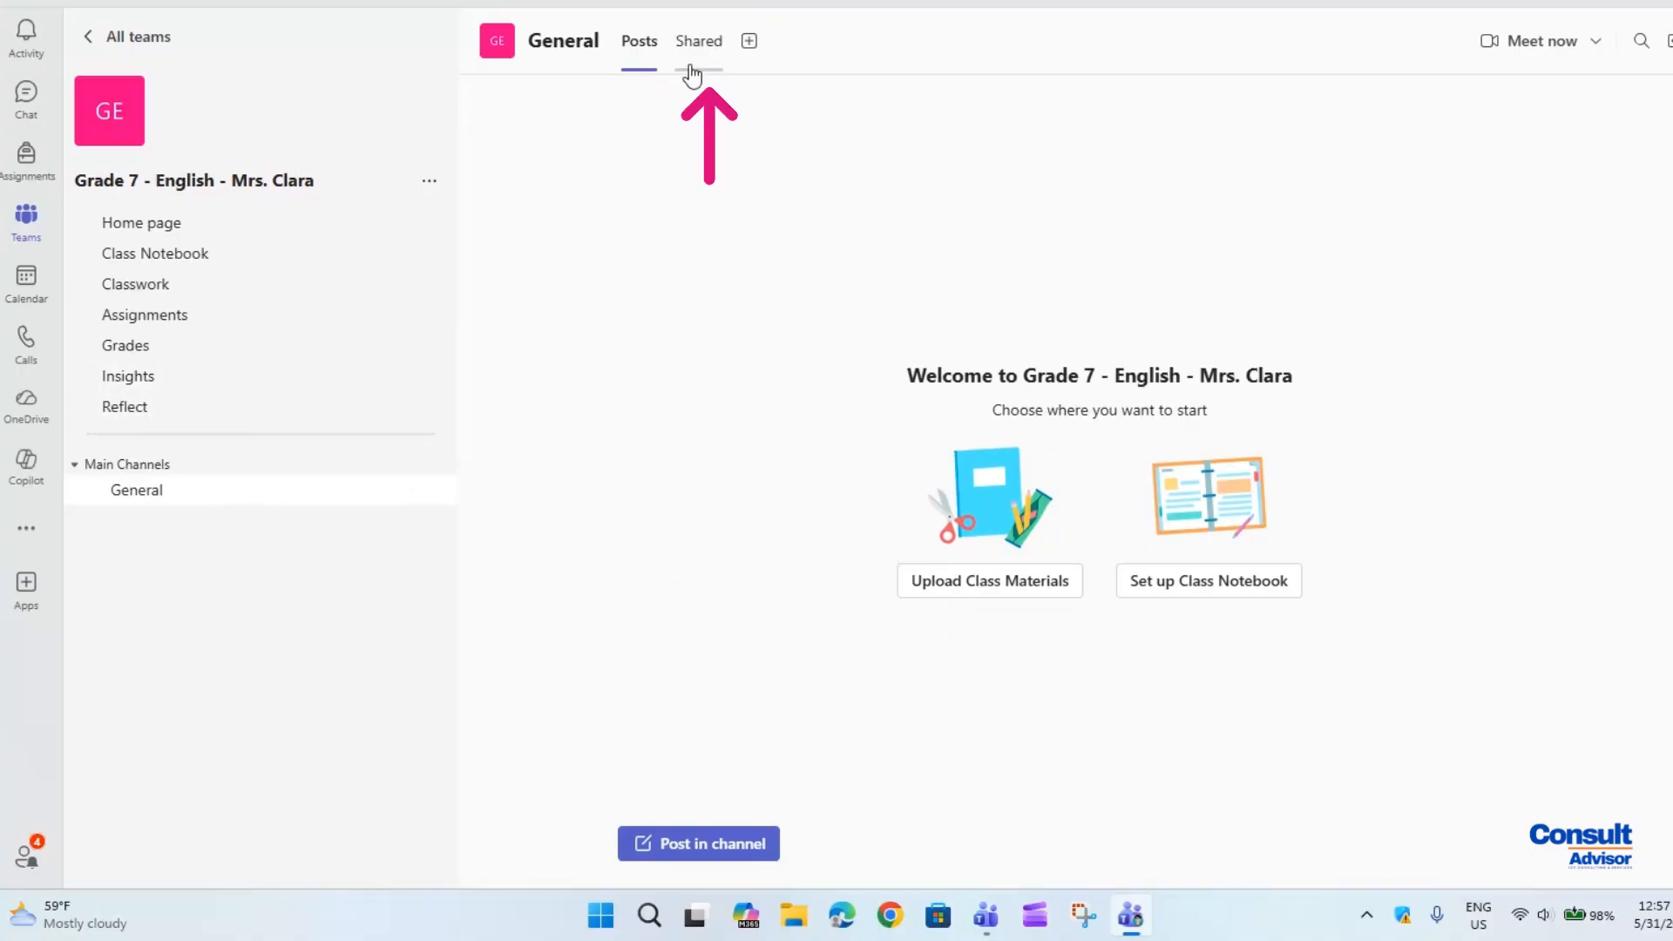
pyautogui.click(748, 61)
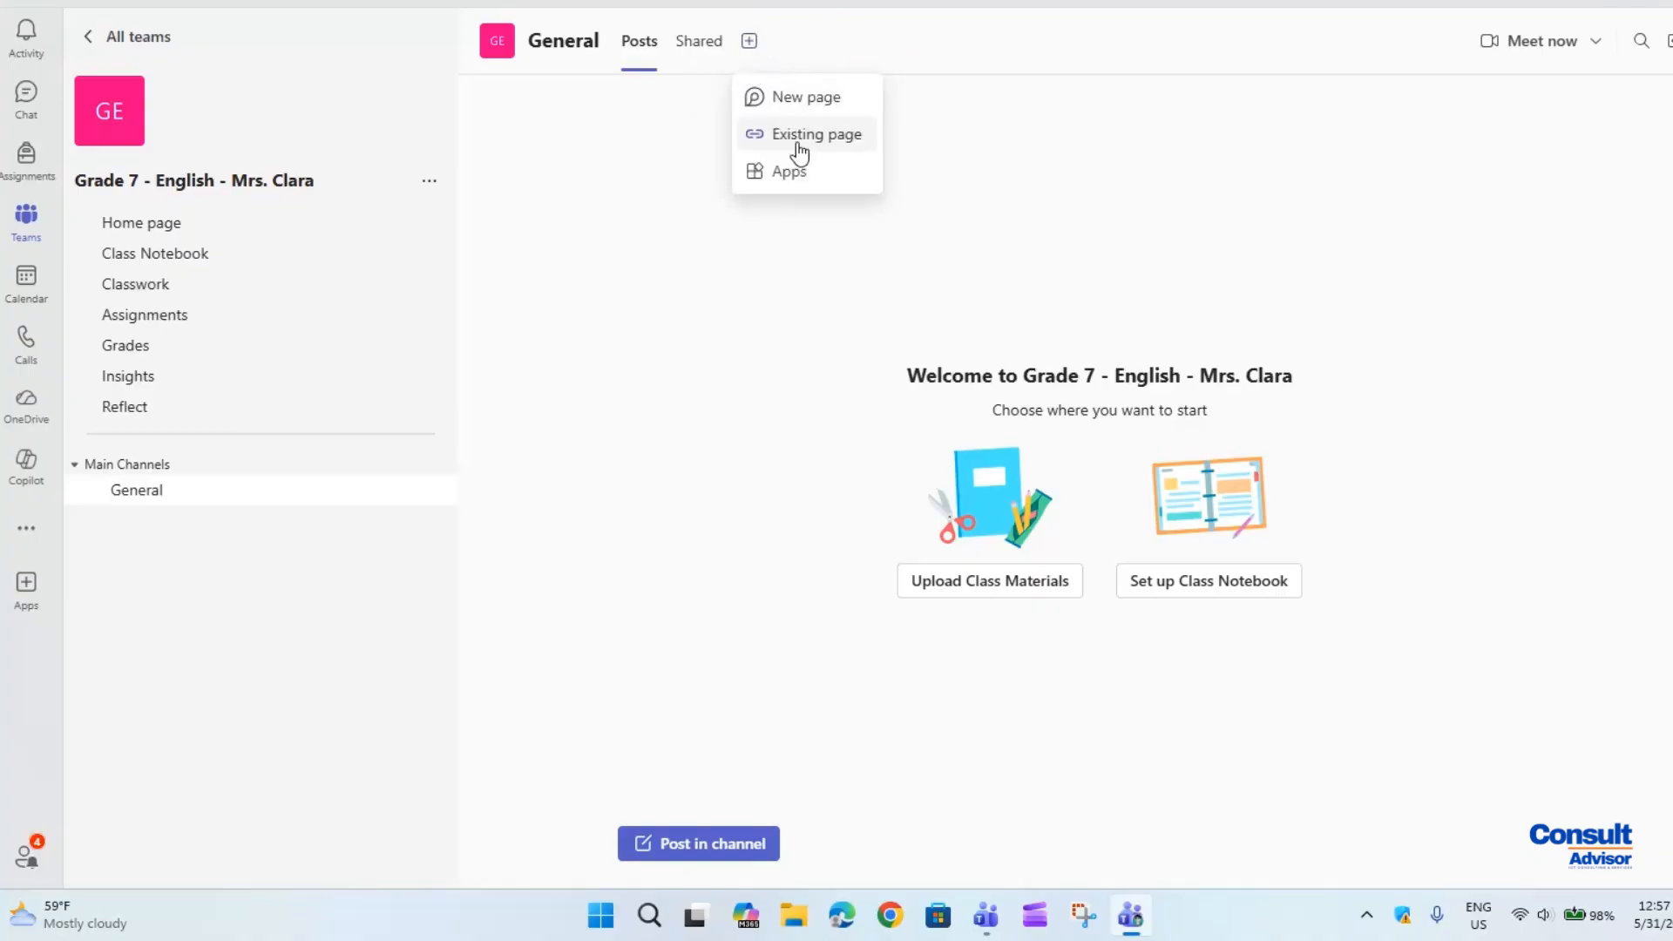
pyautogui.click(795, 171)
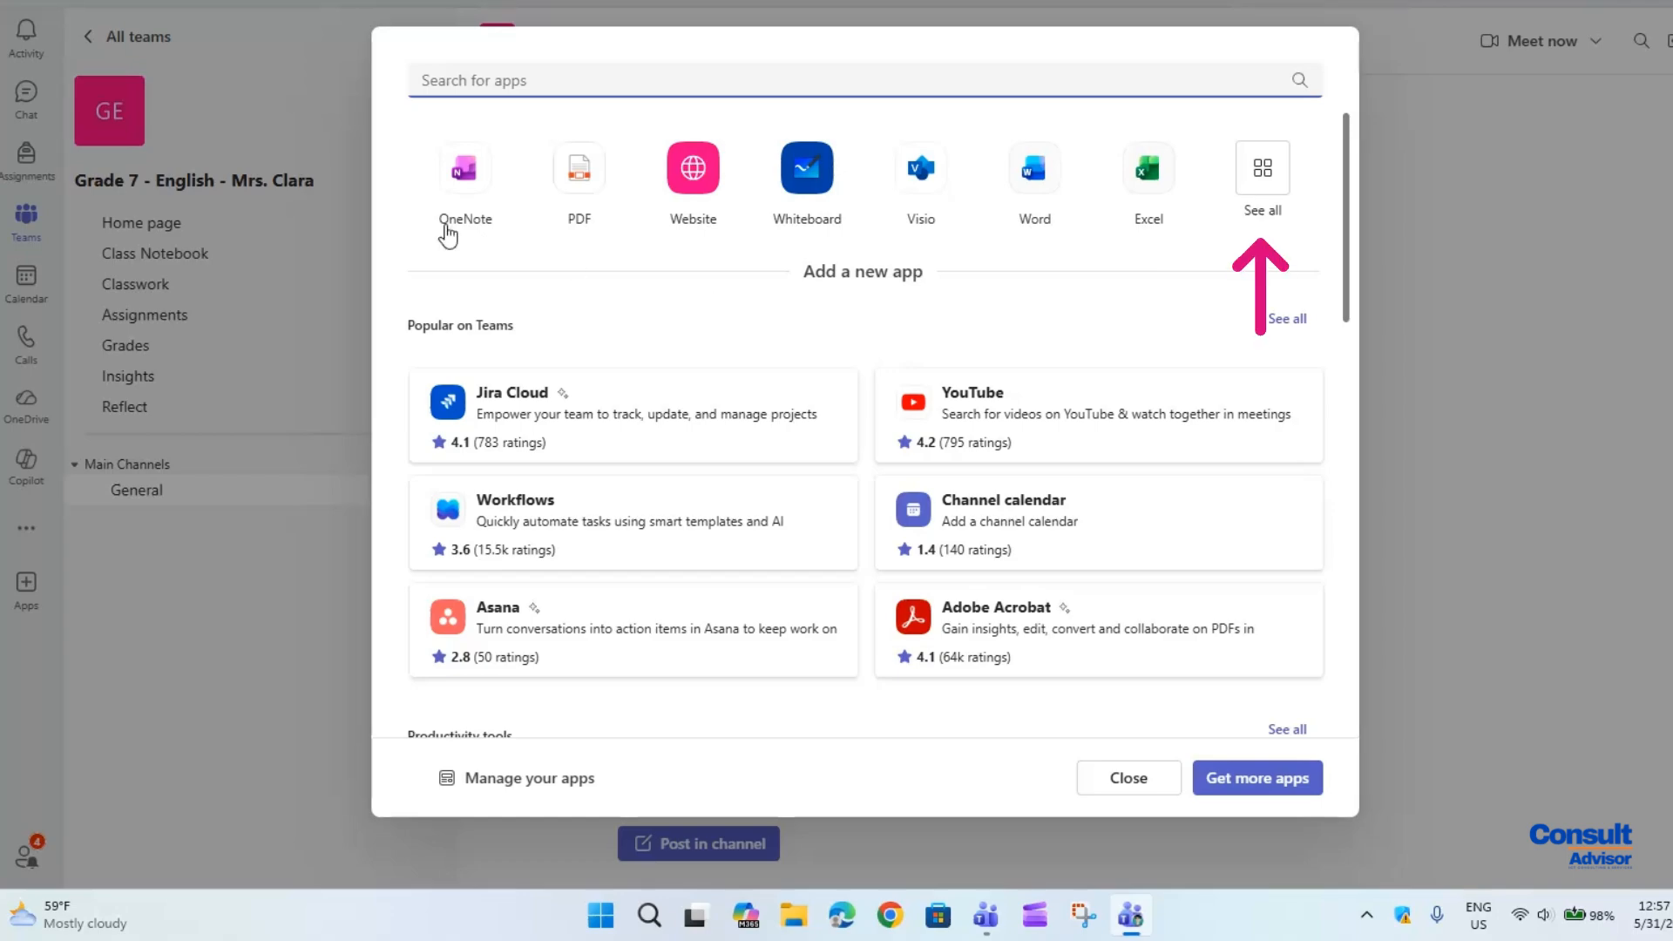
pyautogui.click(415, 179)
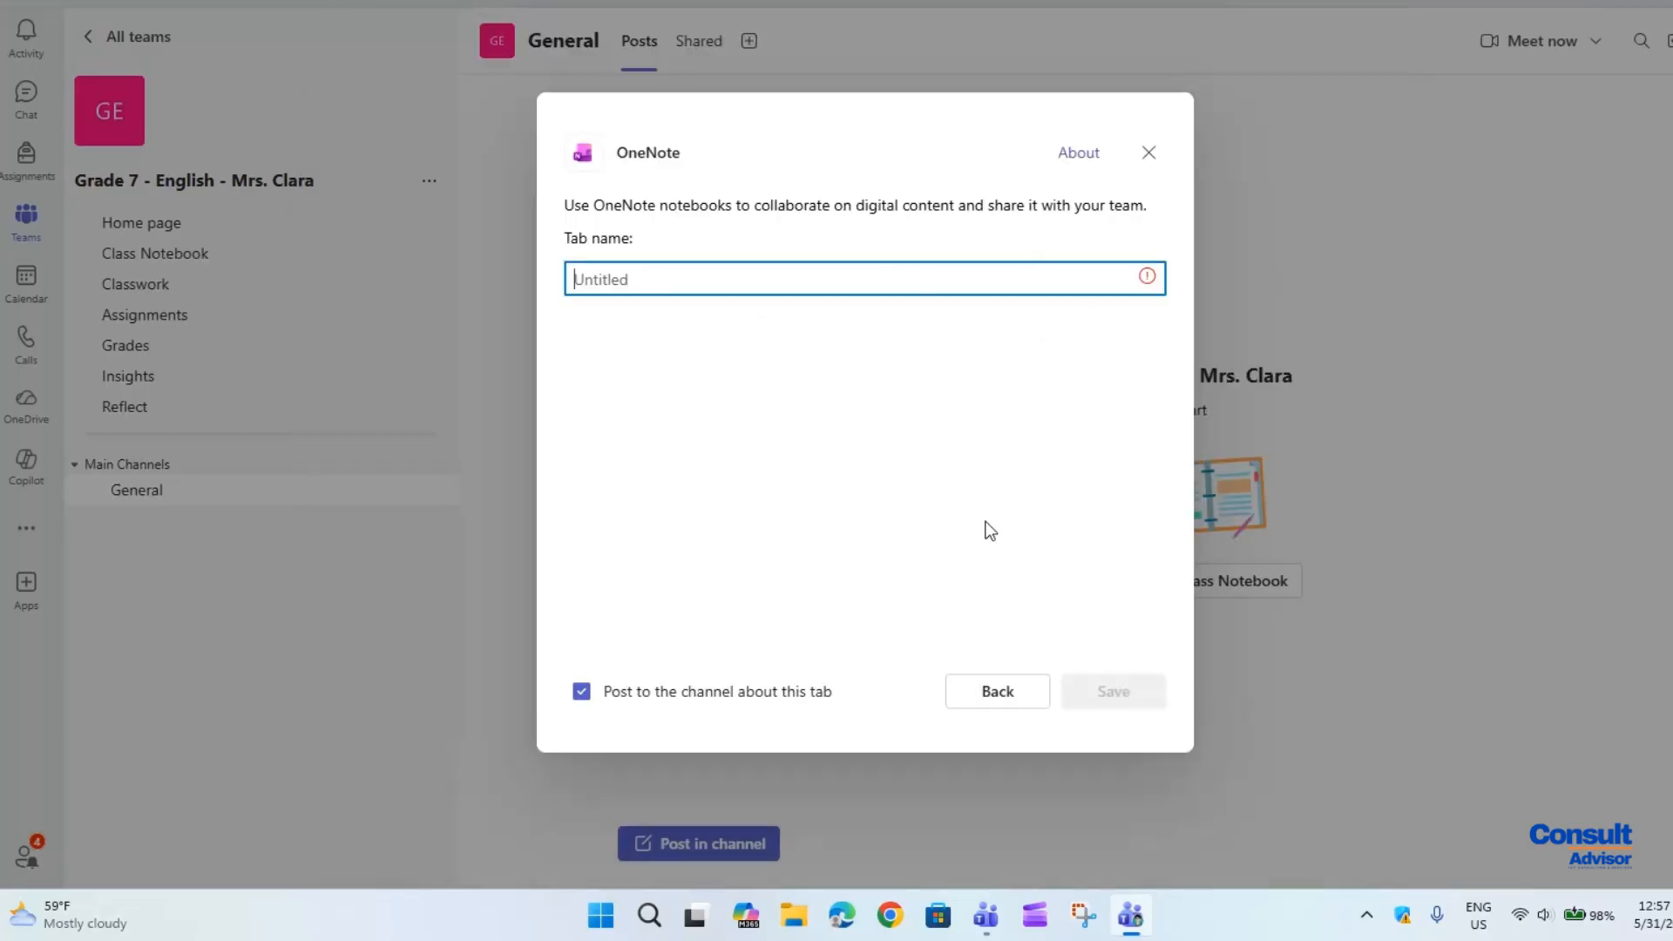
pyautogui.write('Notes')
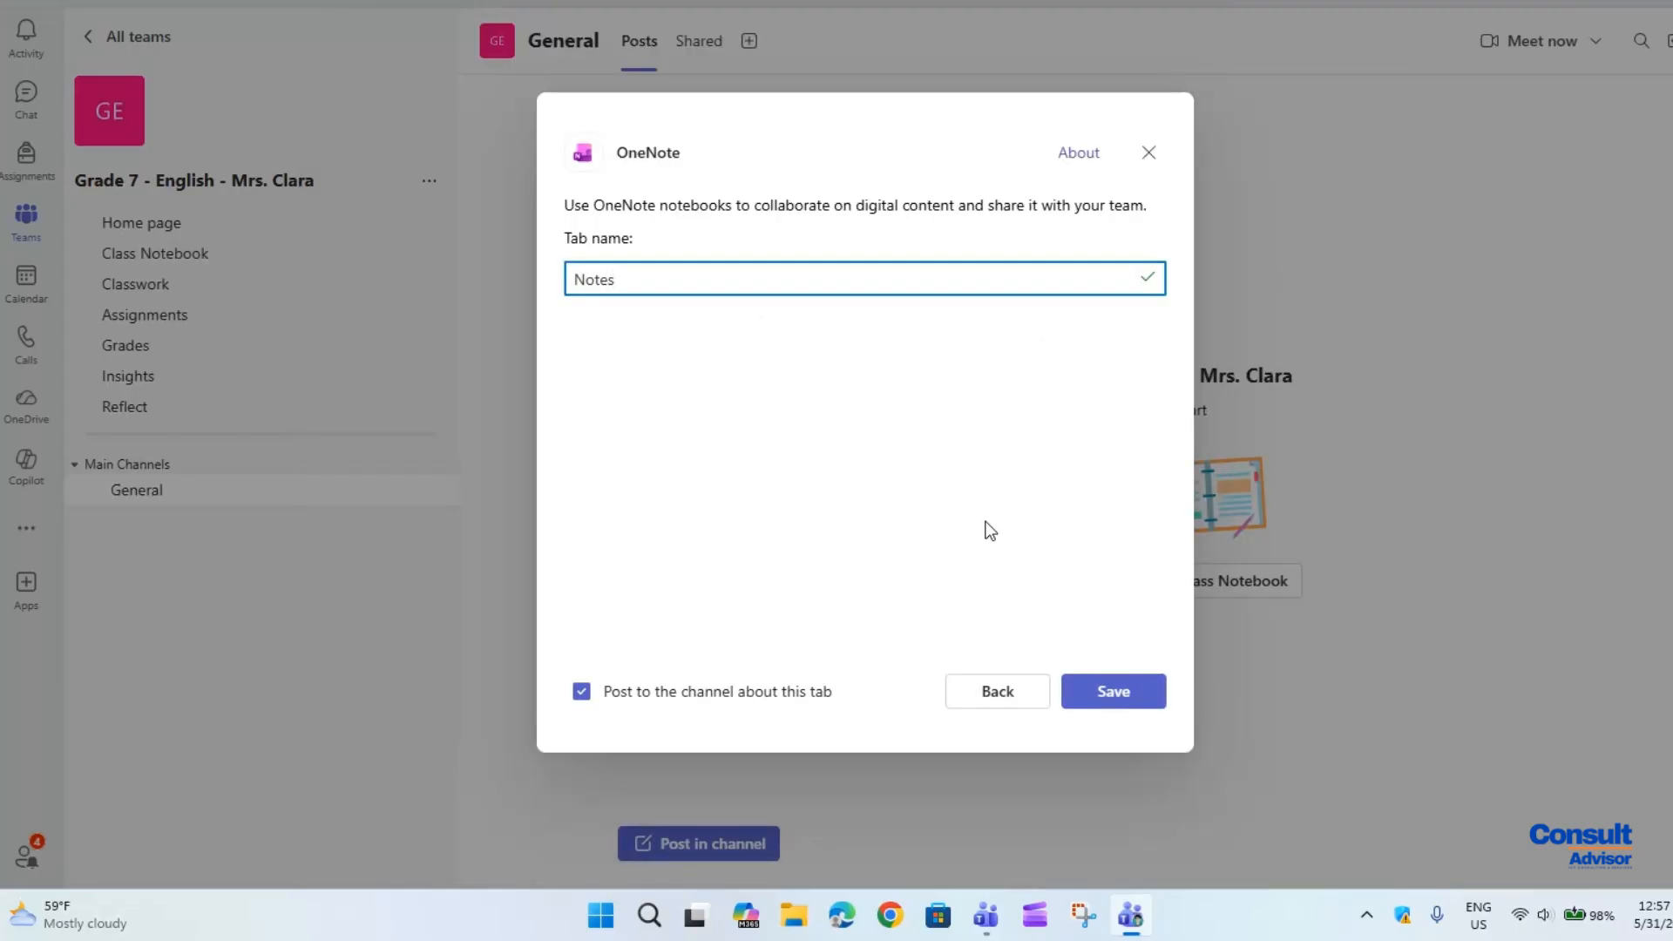
pyautogui.click(1115, 693)
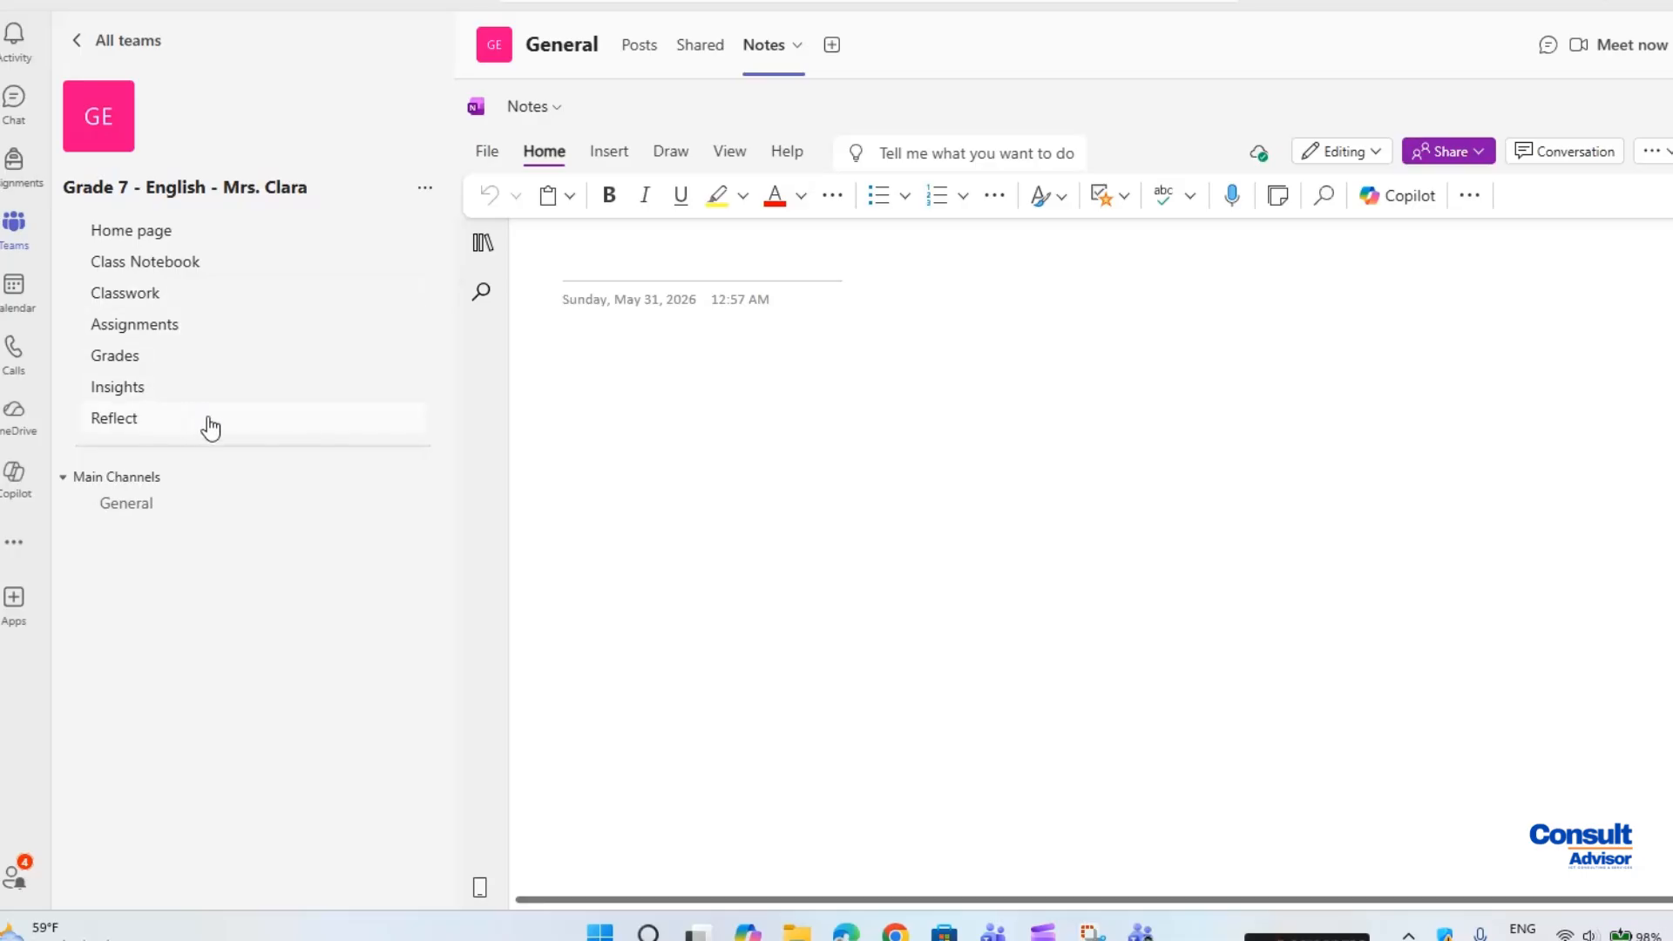
# Start setting up a OneNote Class Notebook for the Grade 7 English team from a blank notebook
pyautogui.click(152, 263)
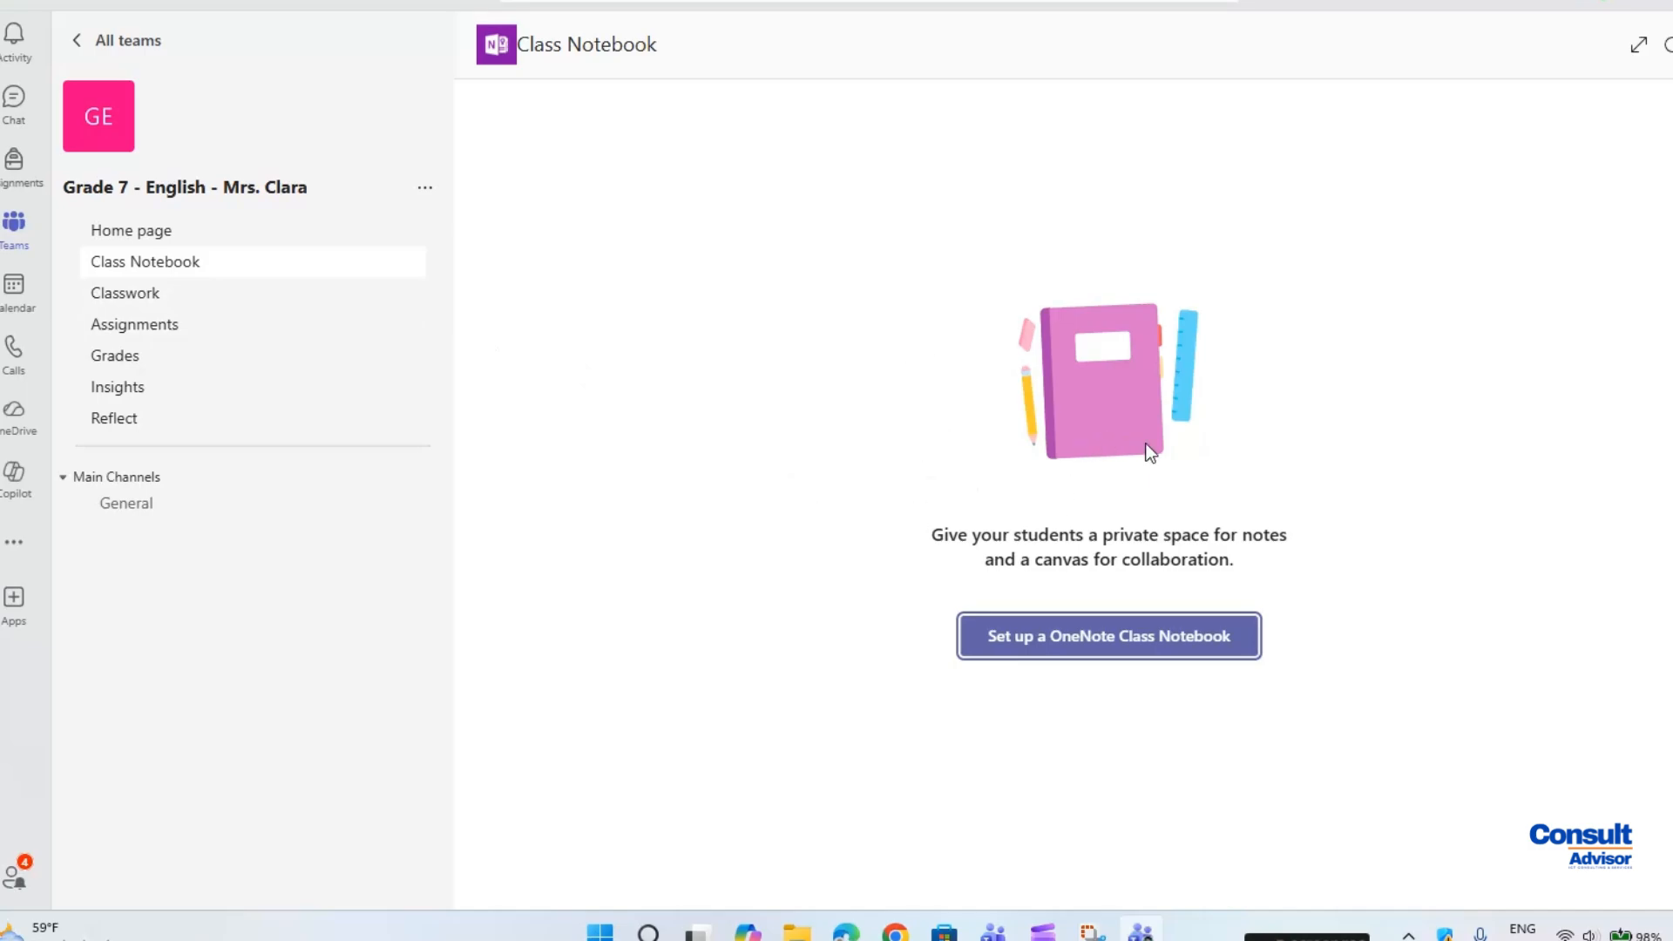
pyautogui.click(1089, 641)
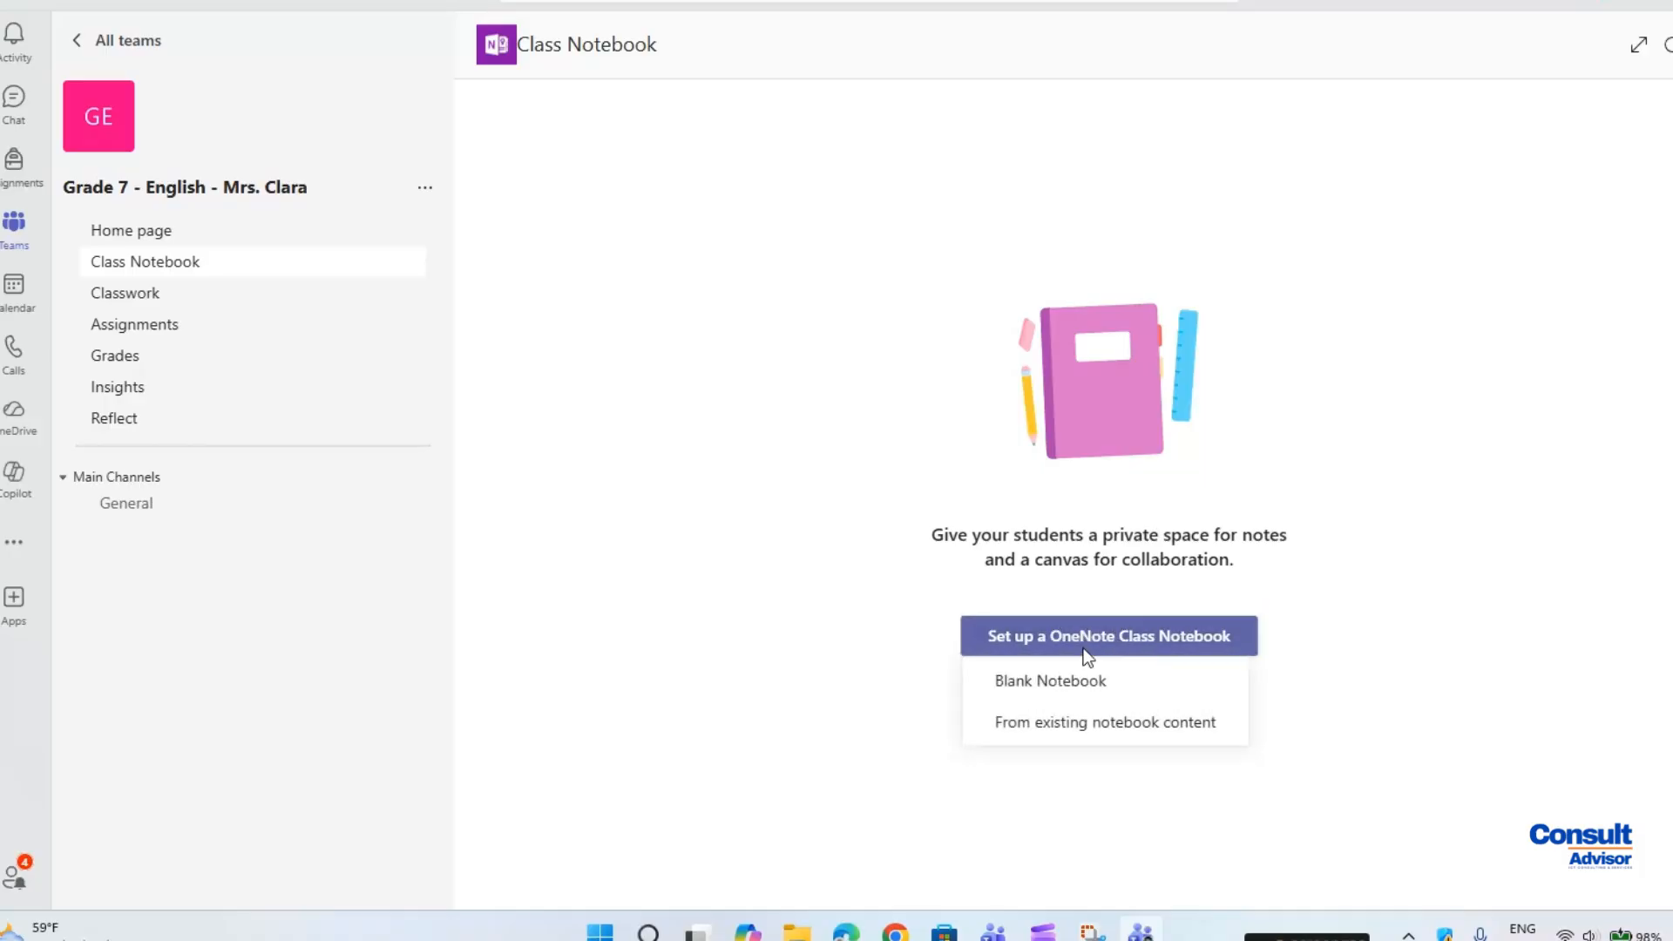
pyautogui.click(1078, 688)
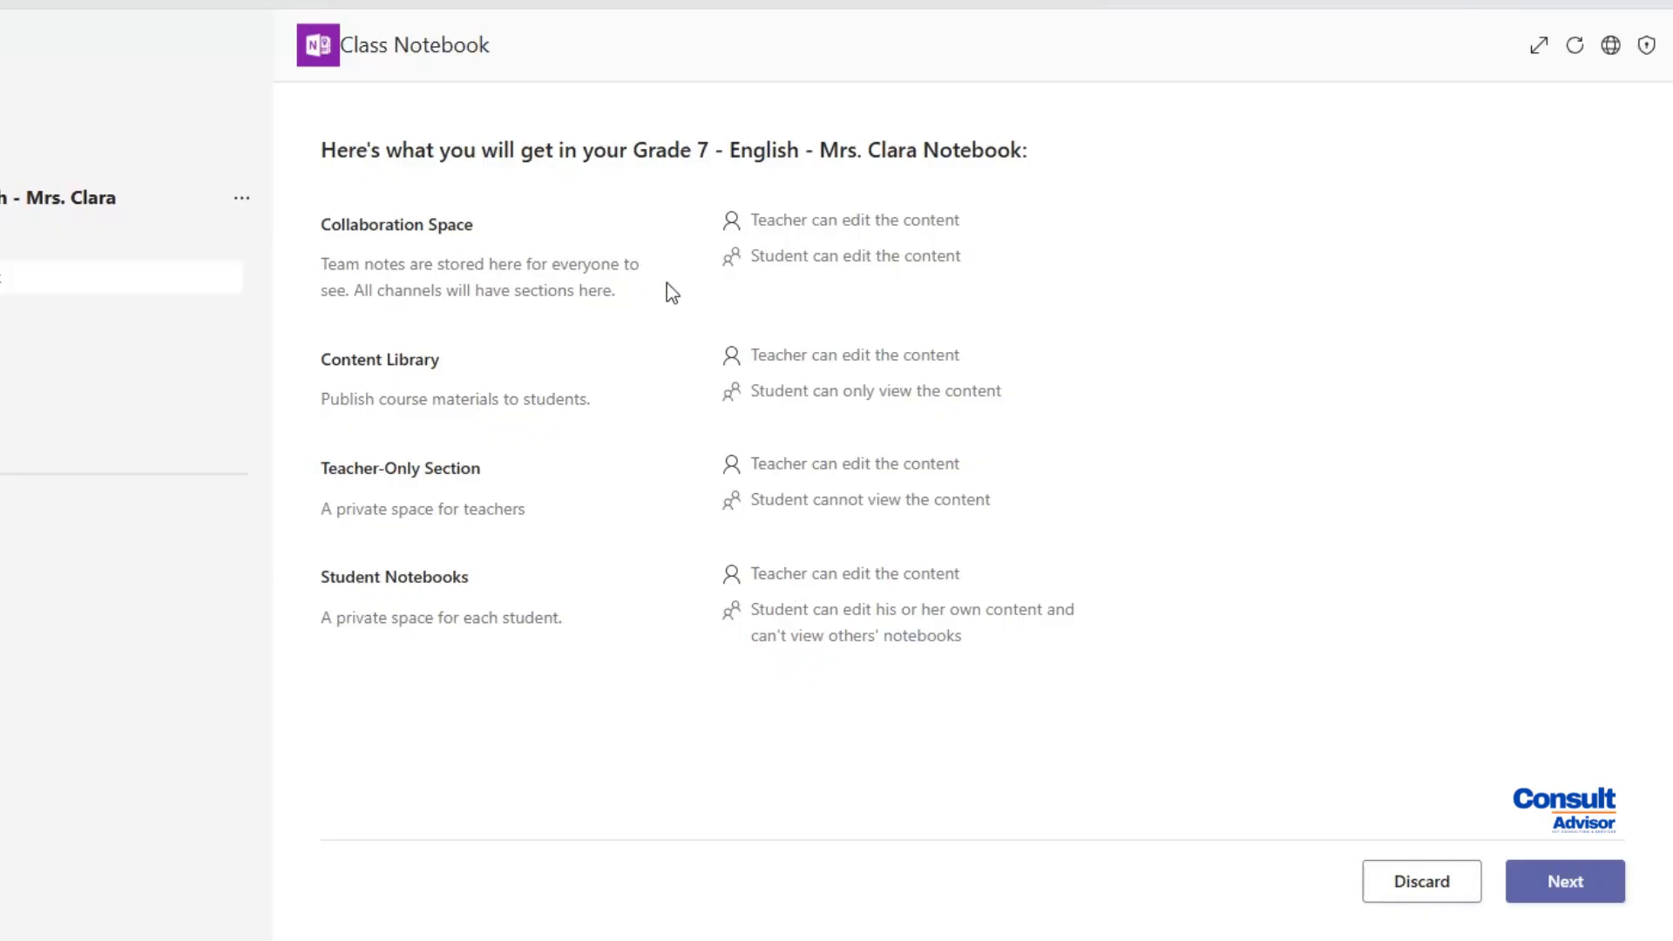
# Review the teacher and student permissions for the Collaboration Space, Content Library, Teacher-Only Section and Student Notebooks
pyautogui.doubleClick(844, 224)
pyautogui.click(906, 226)
pyautogui.doubleClick(850, 258)
pyautogui.click(801, 340)
pyautogui.doubleClick(867, 357)
pyautogui.click(890, 392)
pyautogui.doubleClick(895, 390)
pyautogui.click(737, 418)
pyautogui.moveTo(451, 625); pyautogui.dragTo(578, 650)
pyautogui.click(579, 650)
pyautogui.moveTo(749, 635); pyautogui.dragTo(948, 667)
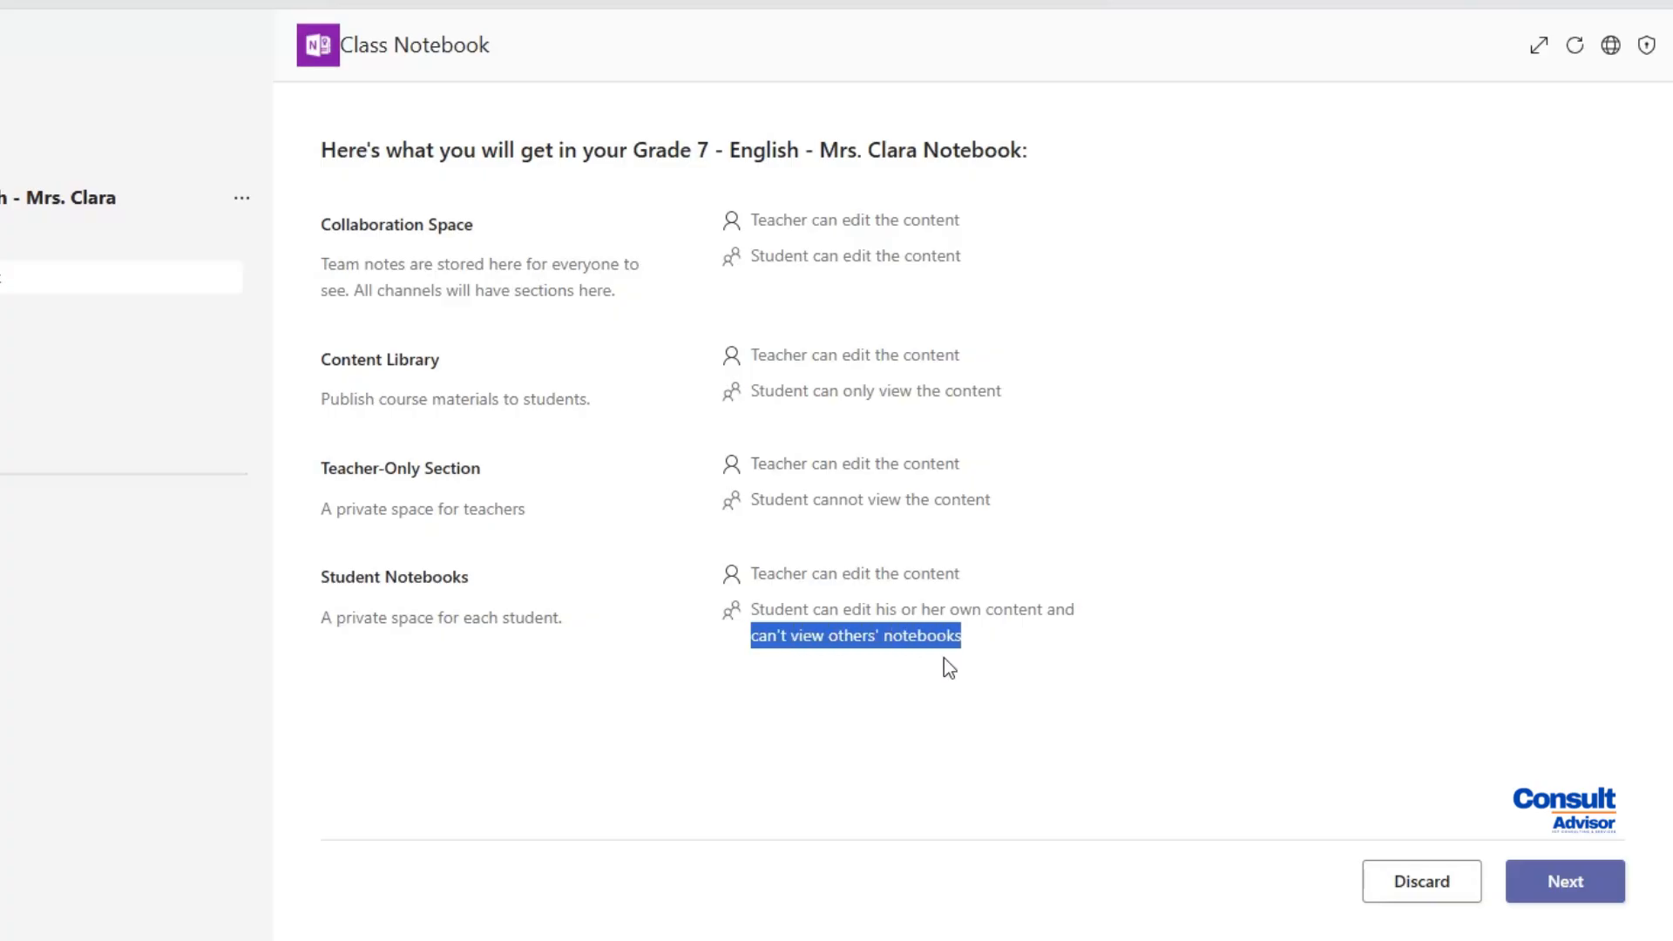
pyautogui.click(999, 402)
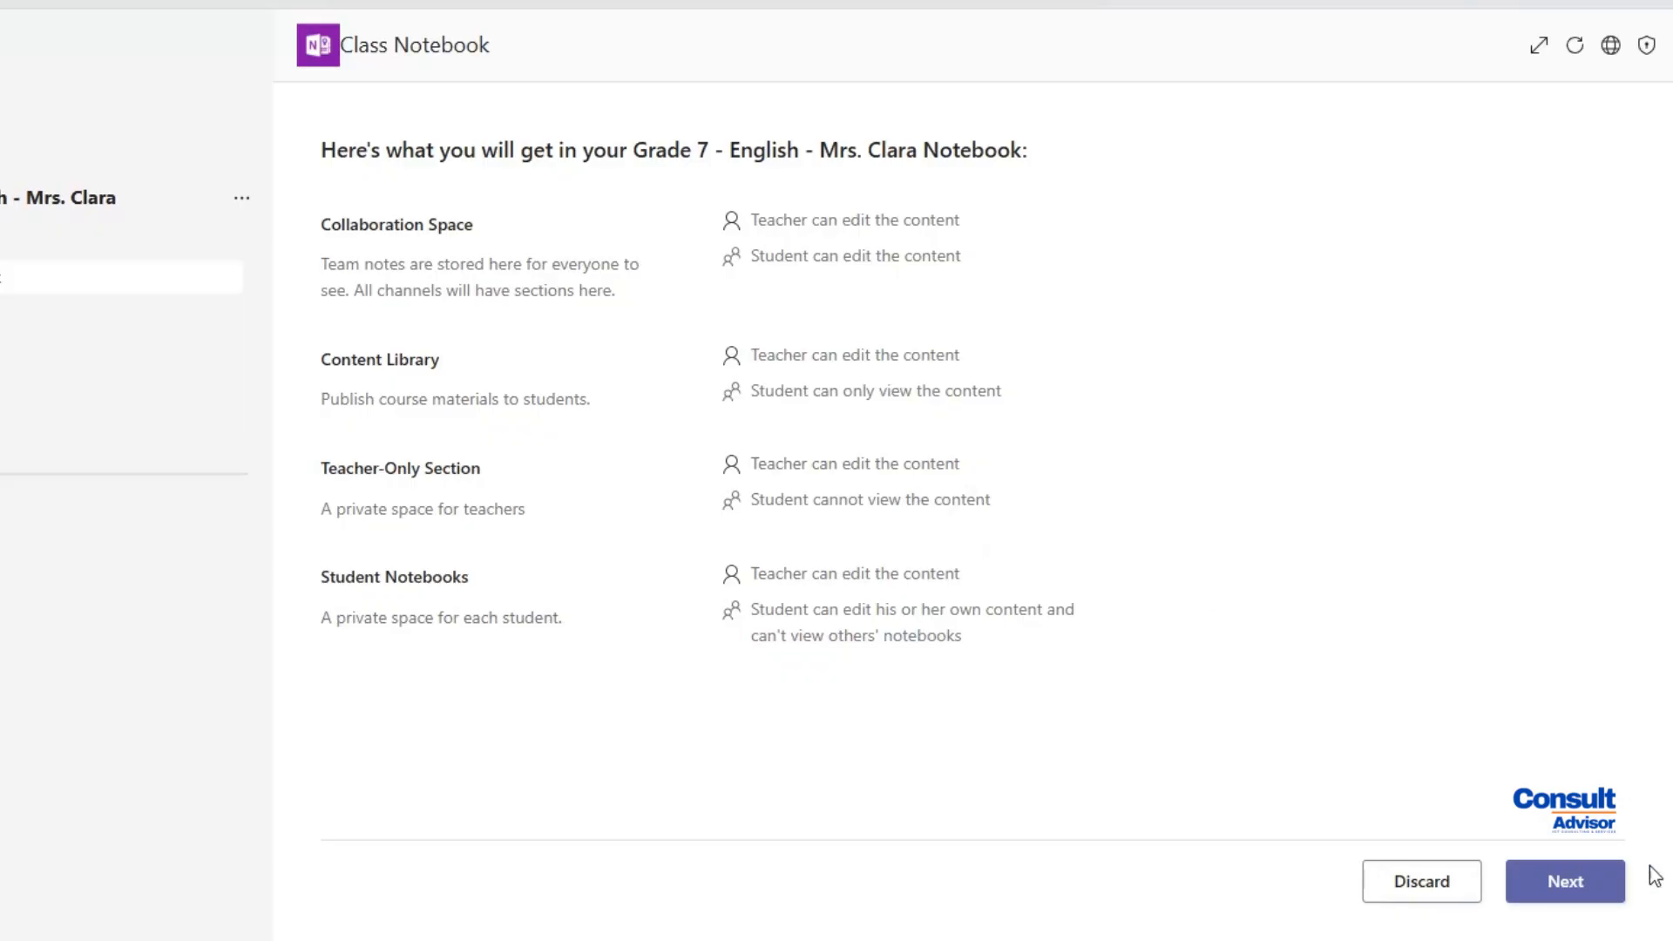
# Add a "Projects" section to each student's private space alongside the suggested sections and create the Class Notebook
pyautogui.click(1565, 881)
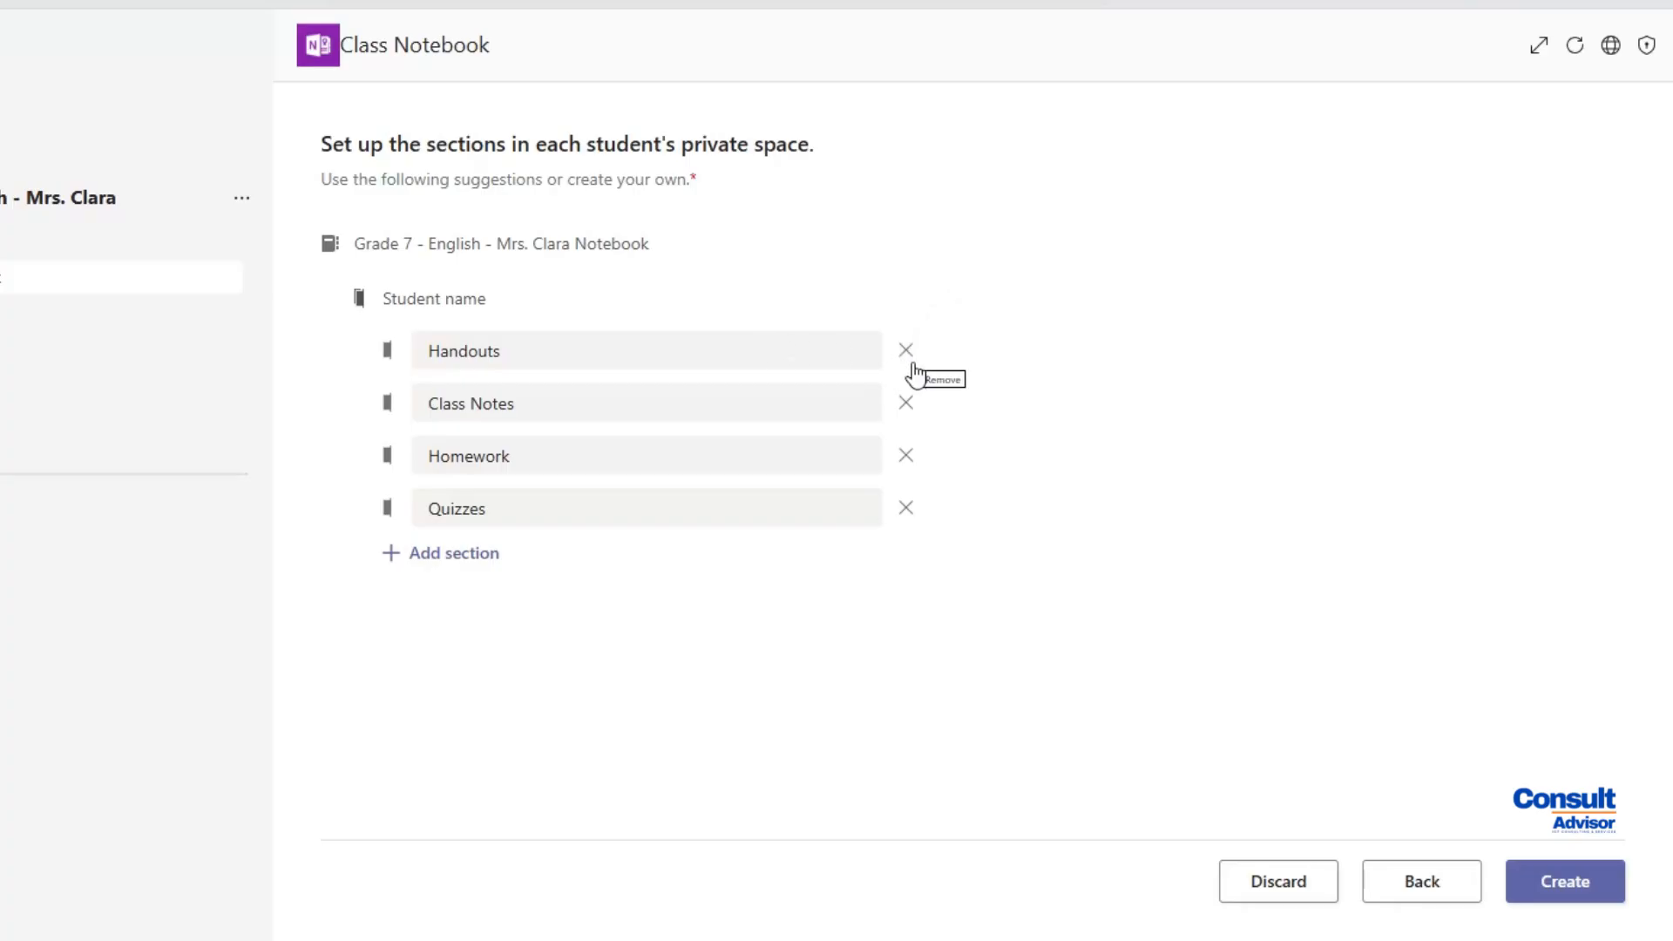
pyautogui.moveTo(672, 345); pyautogui.dragTo(642, 406)
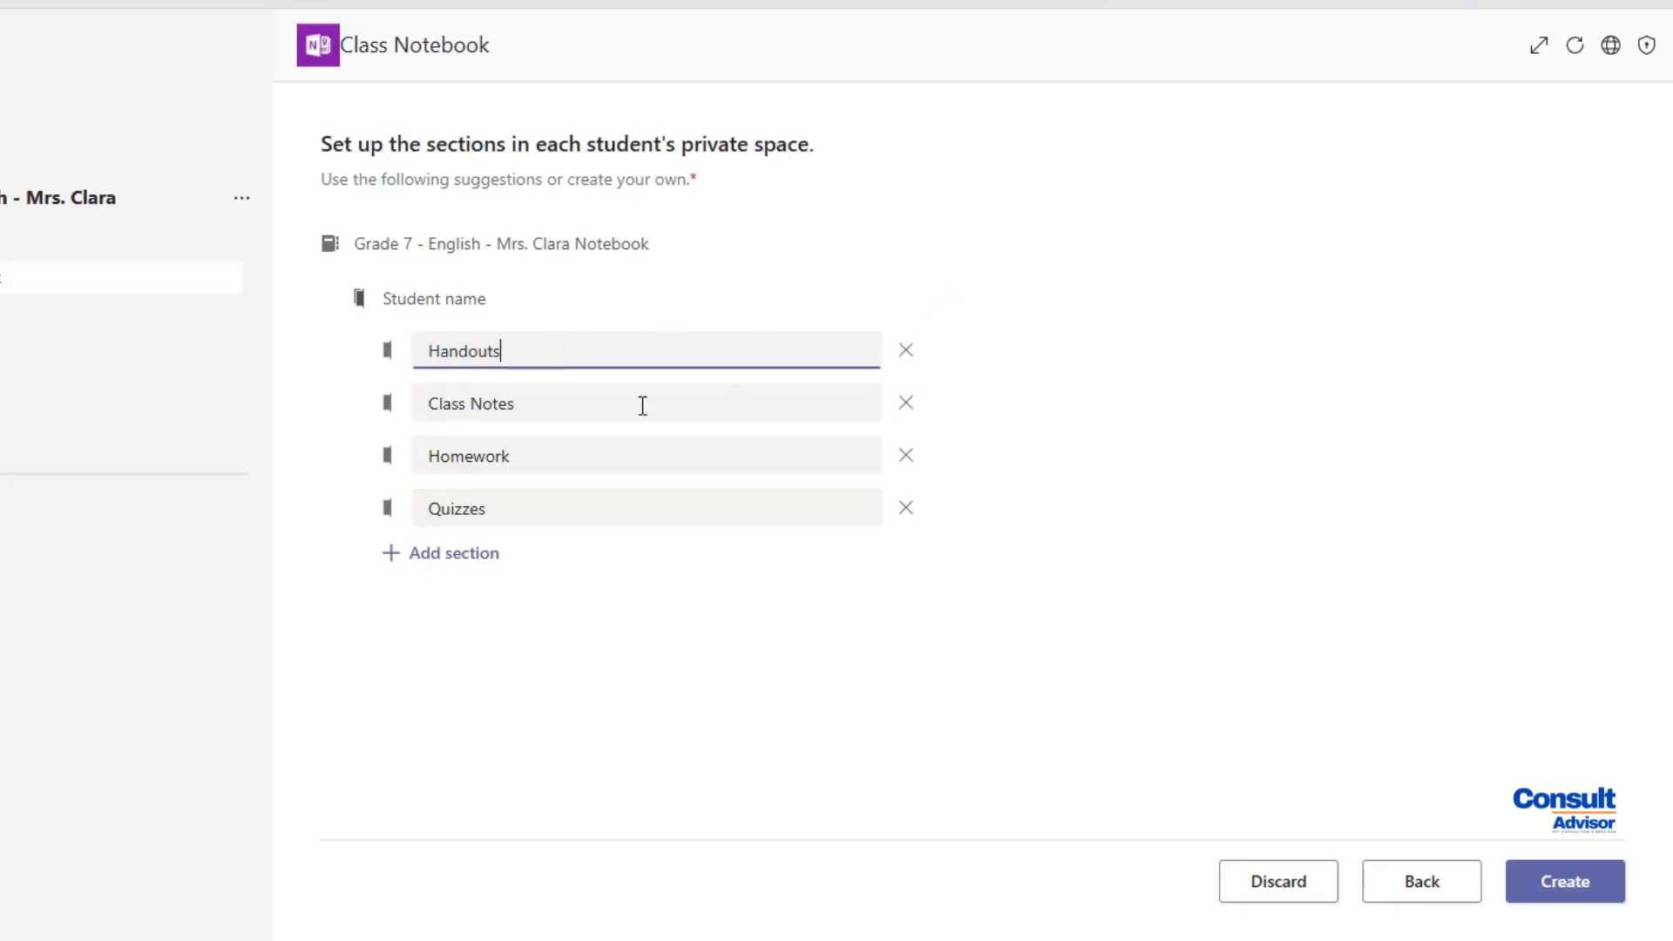
pyautogui.click(440, 556)
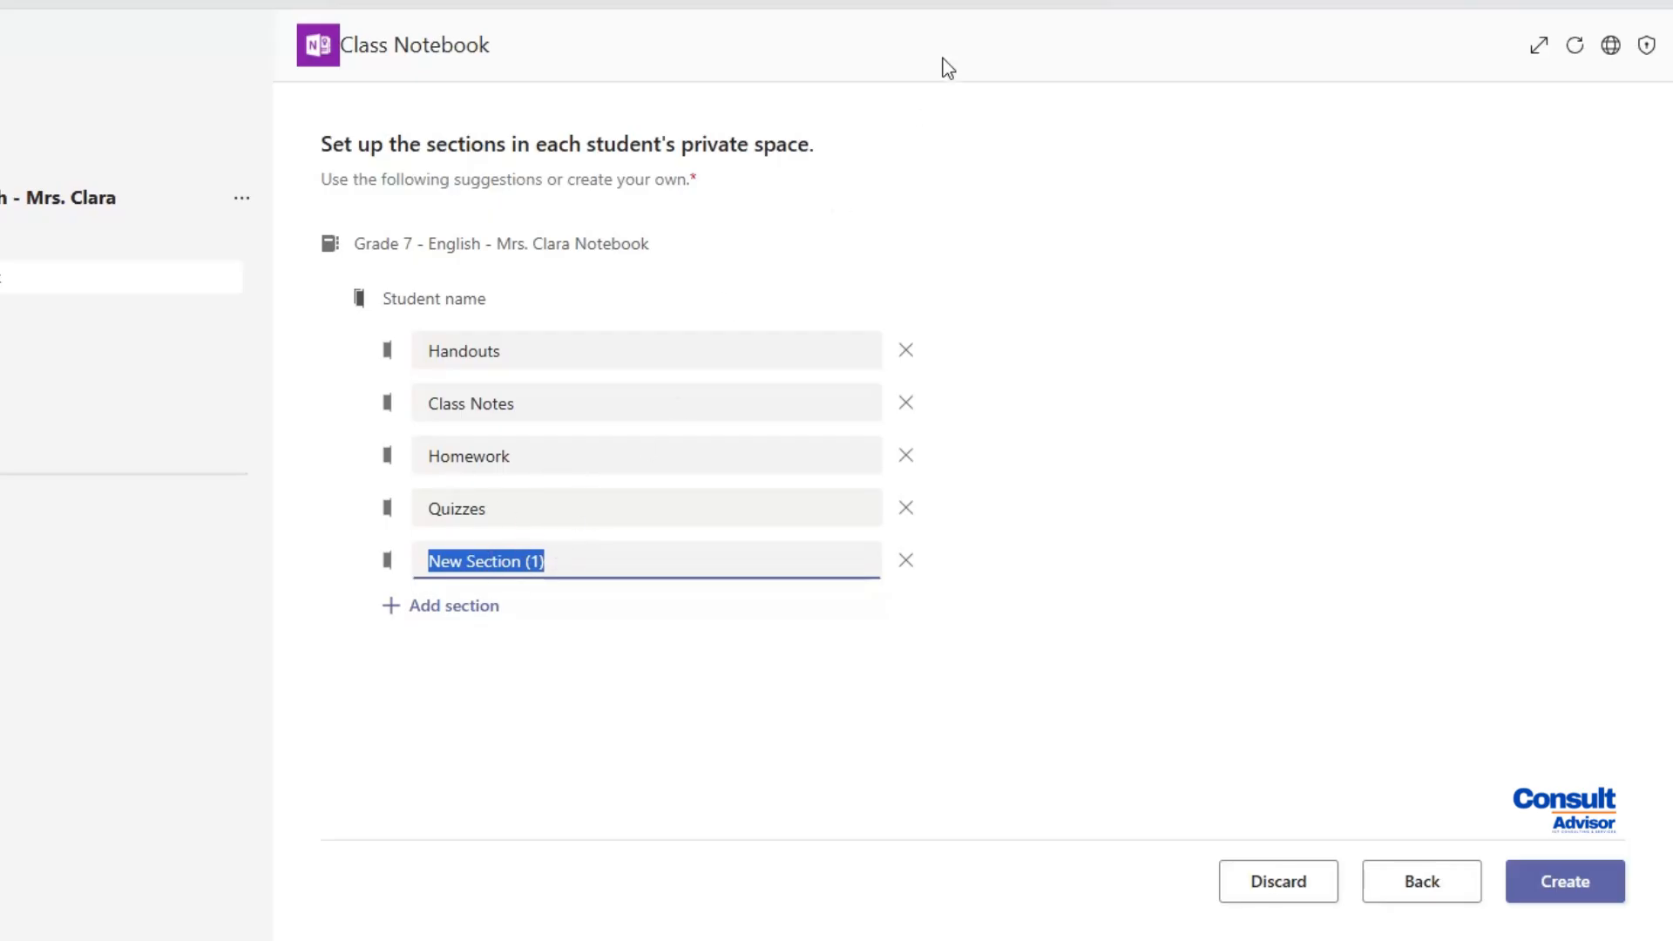
pyautogui.write('Project')
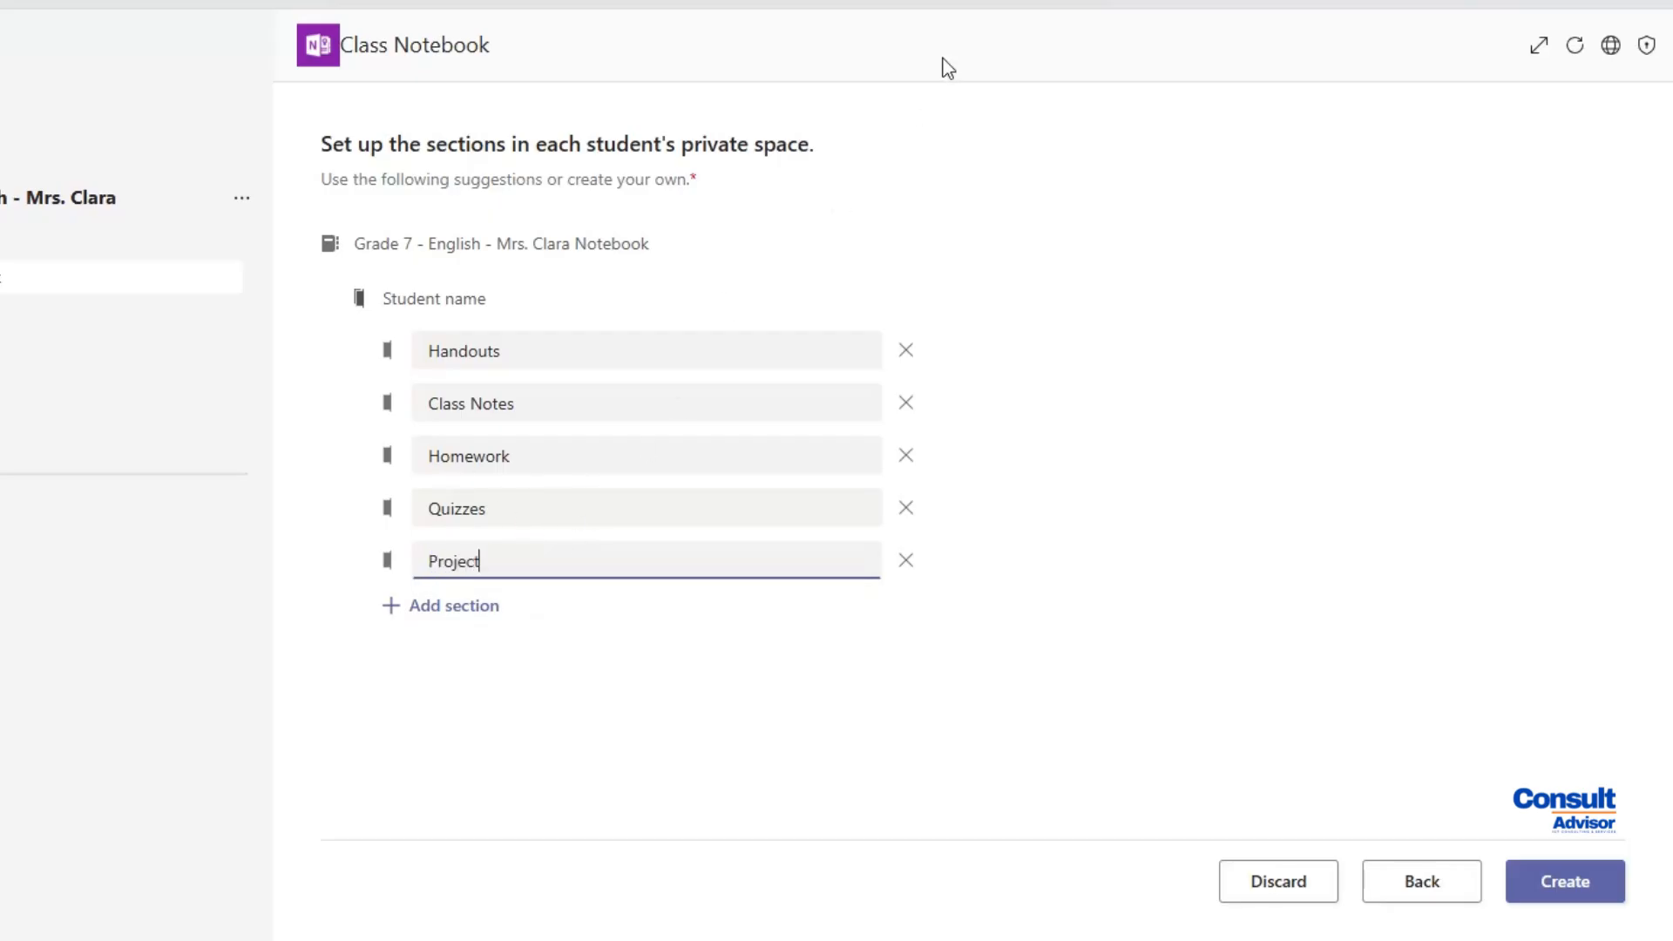
pyautogui.write('s')
pyautogui.click(1109, 281)
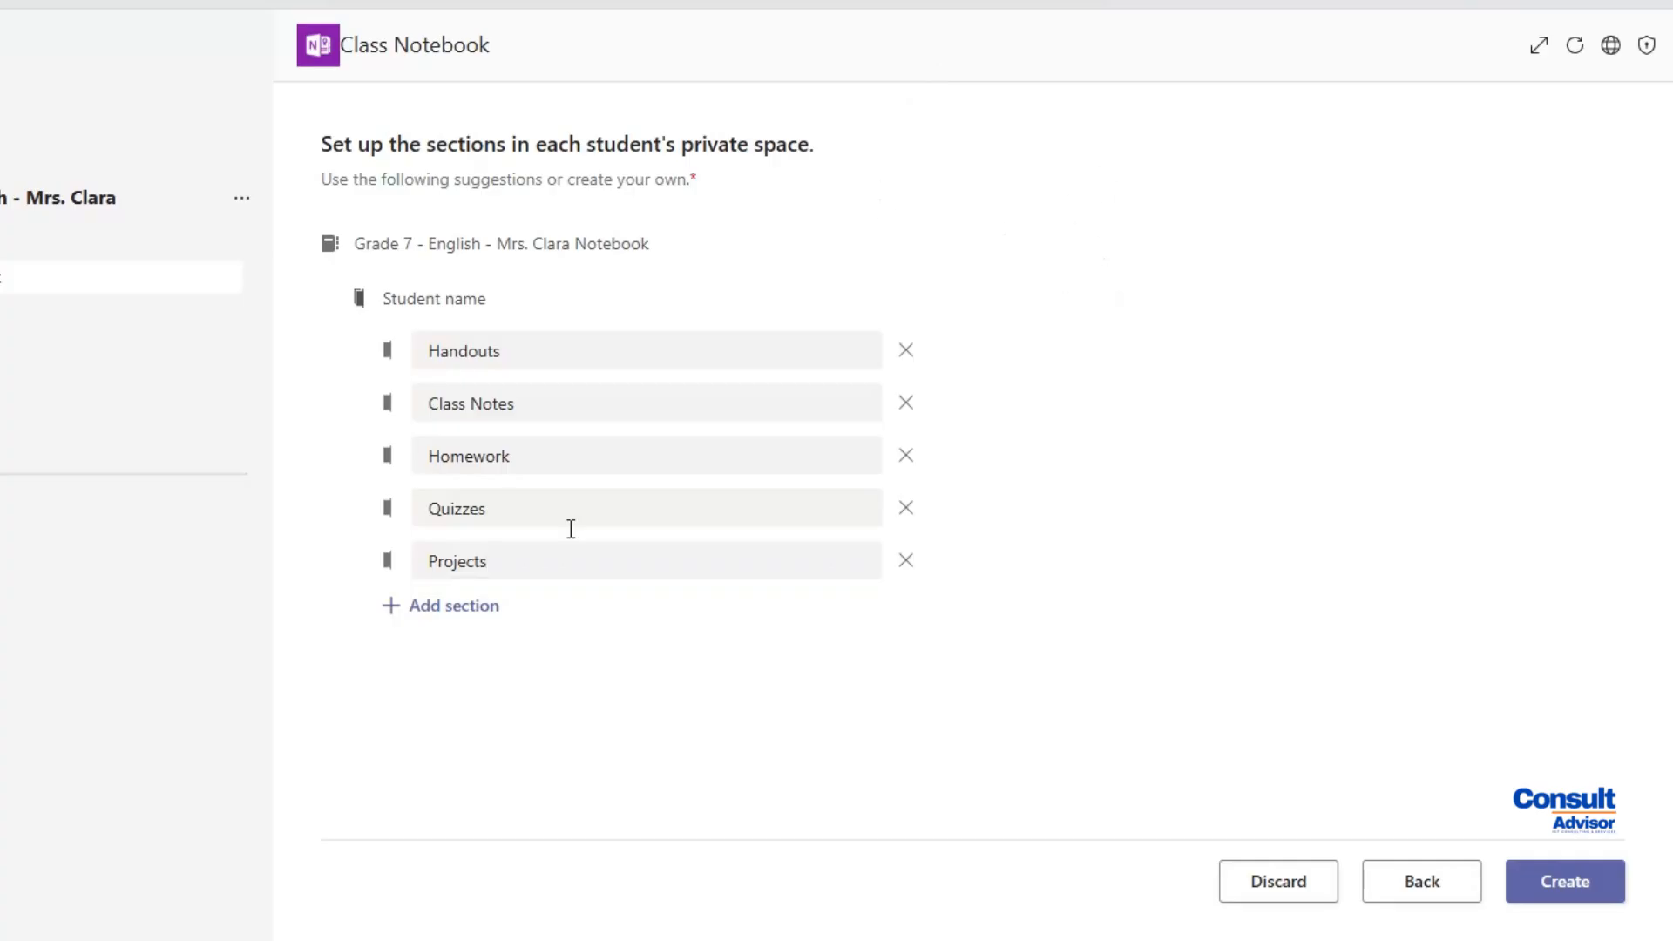
pyautogui.click(1566, 878)
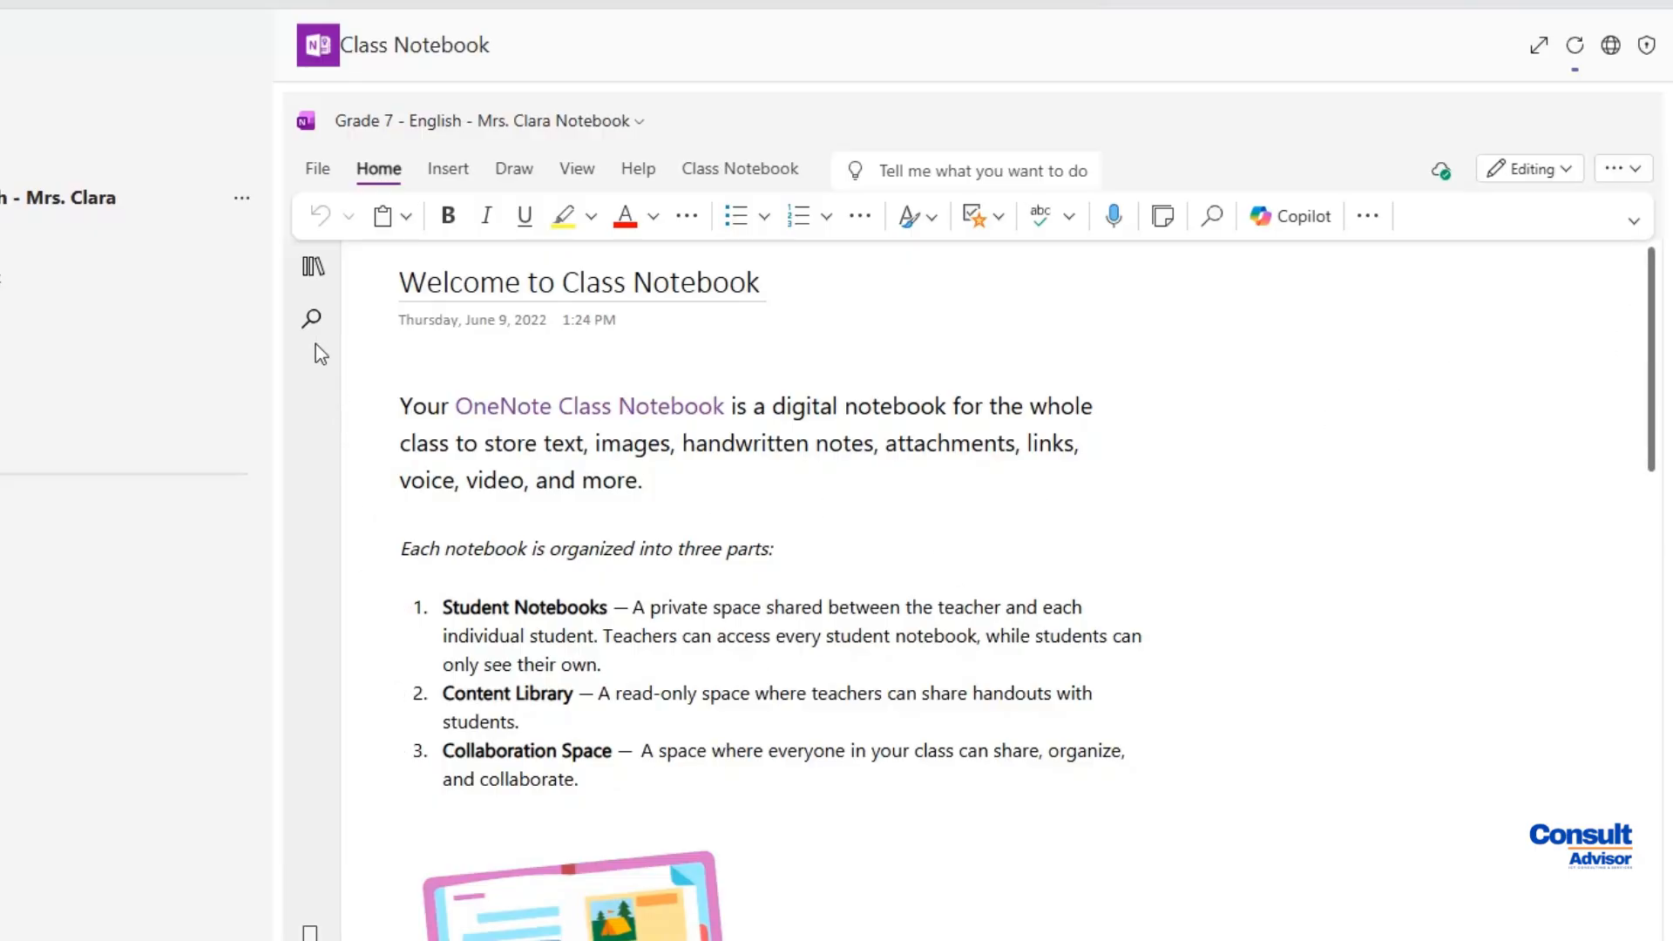
# Show the notebook's navigation and read the getting-started pages of the Collaboration Space and the Content Library
pyautogui.click(311, 277)
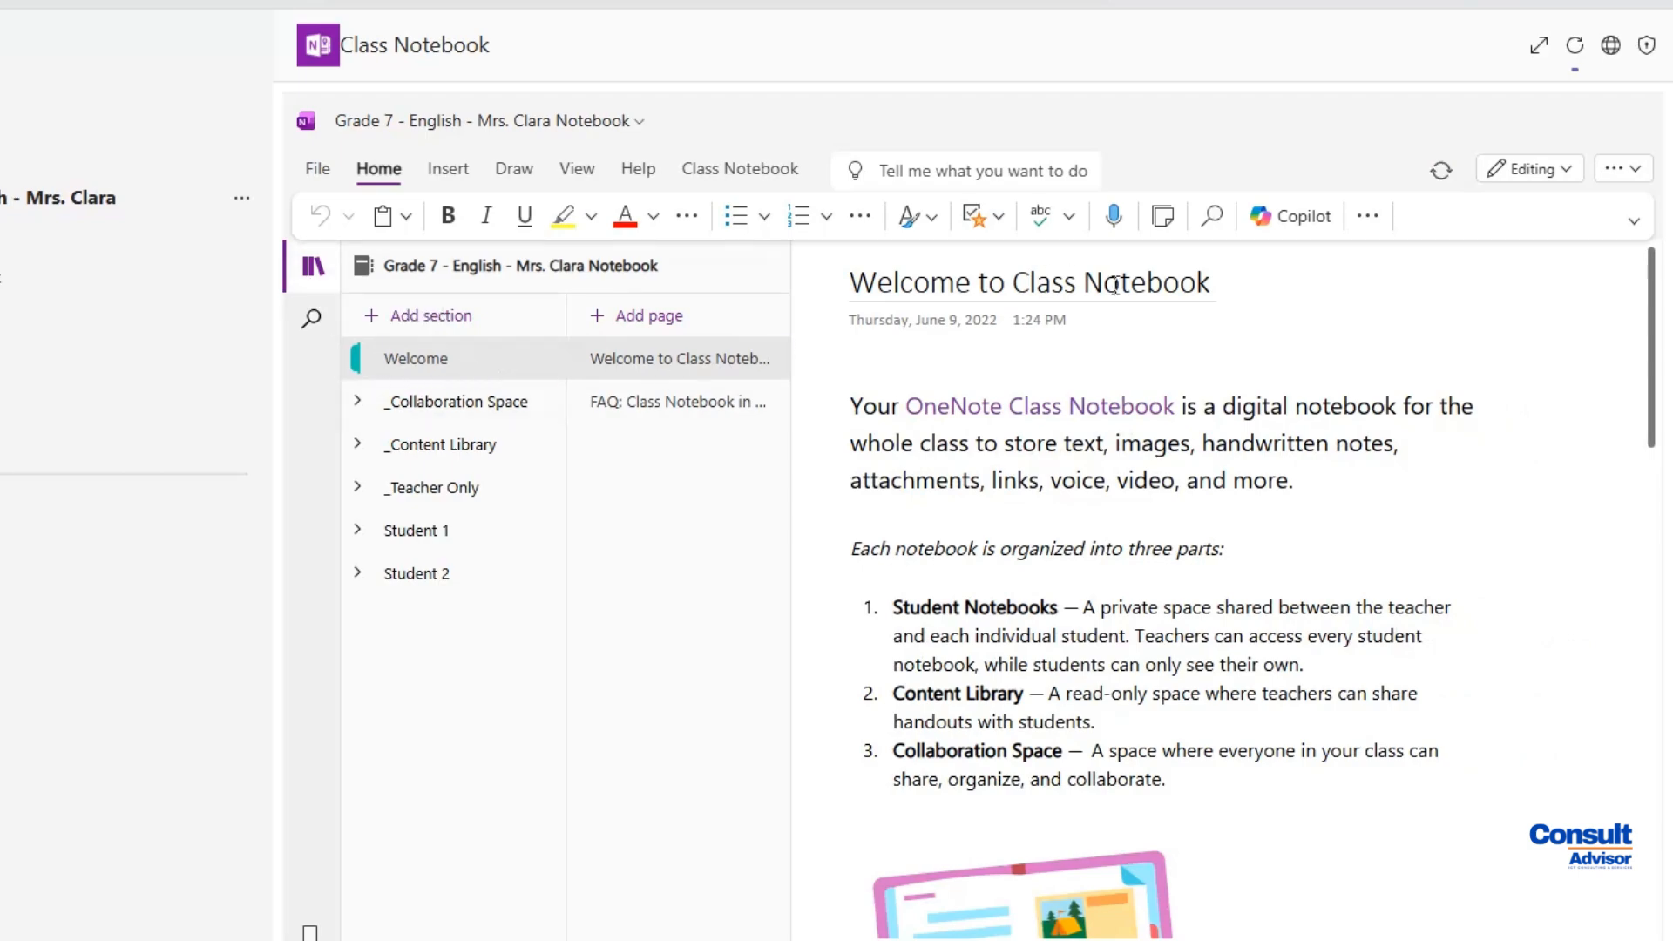
pyautogui.click(423, 397)
pyautogui.click(493, 486)
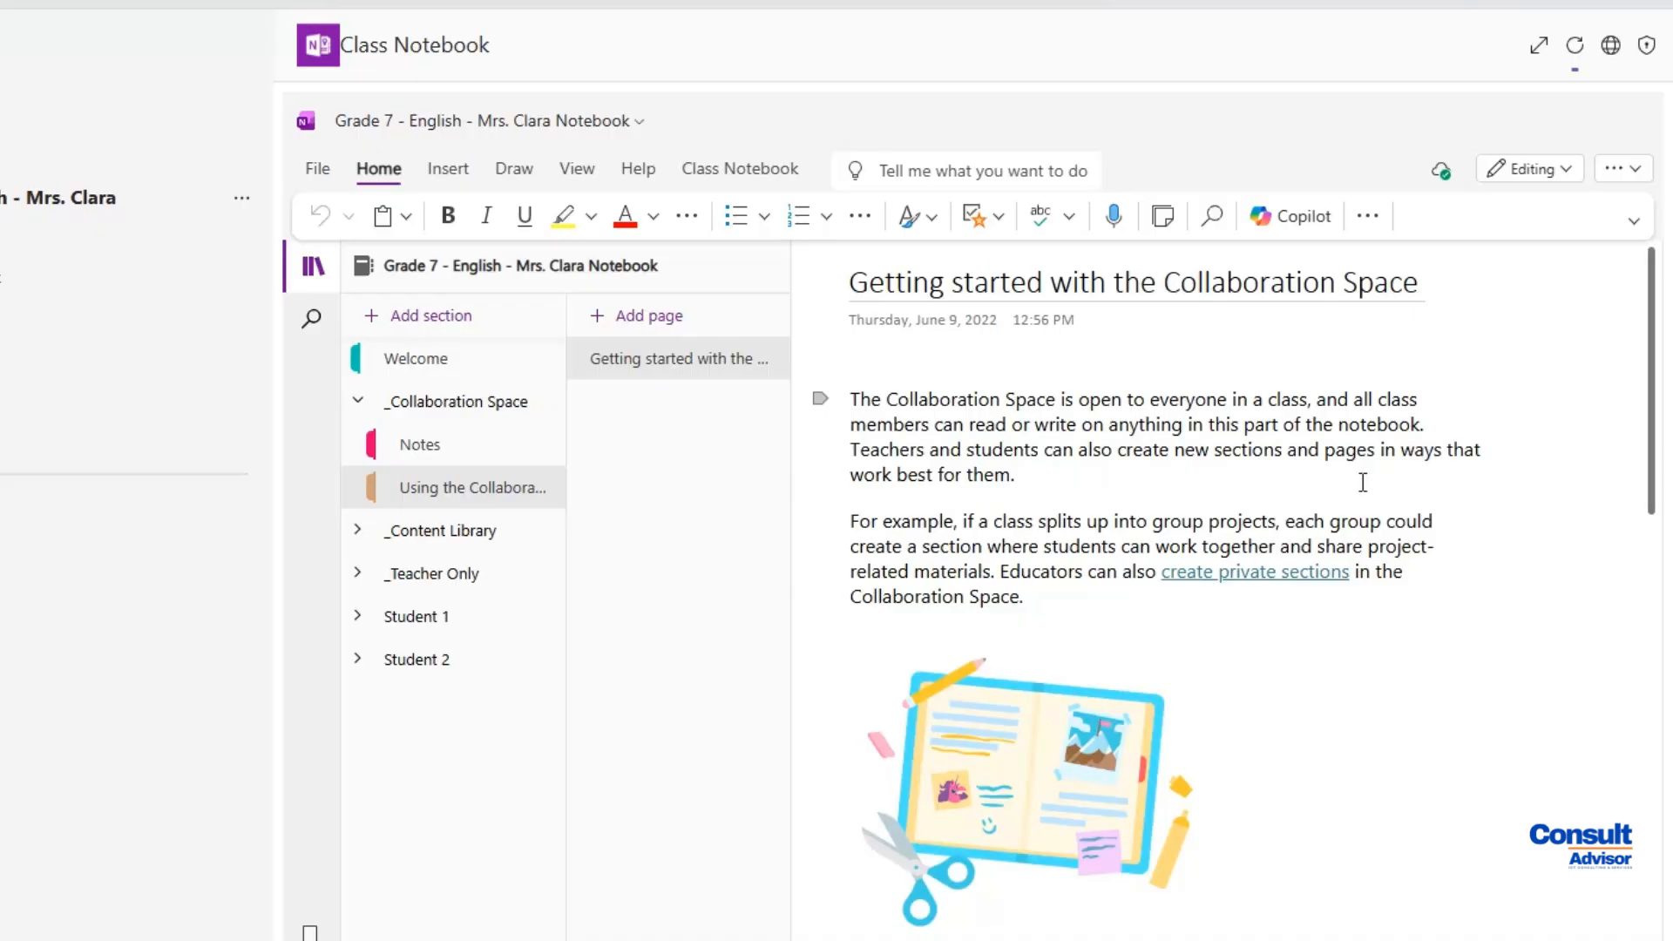
pyautogui.click(476, 533)
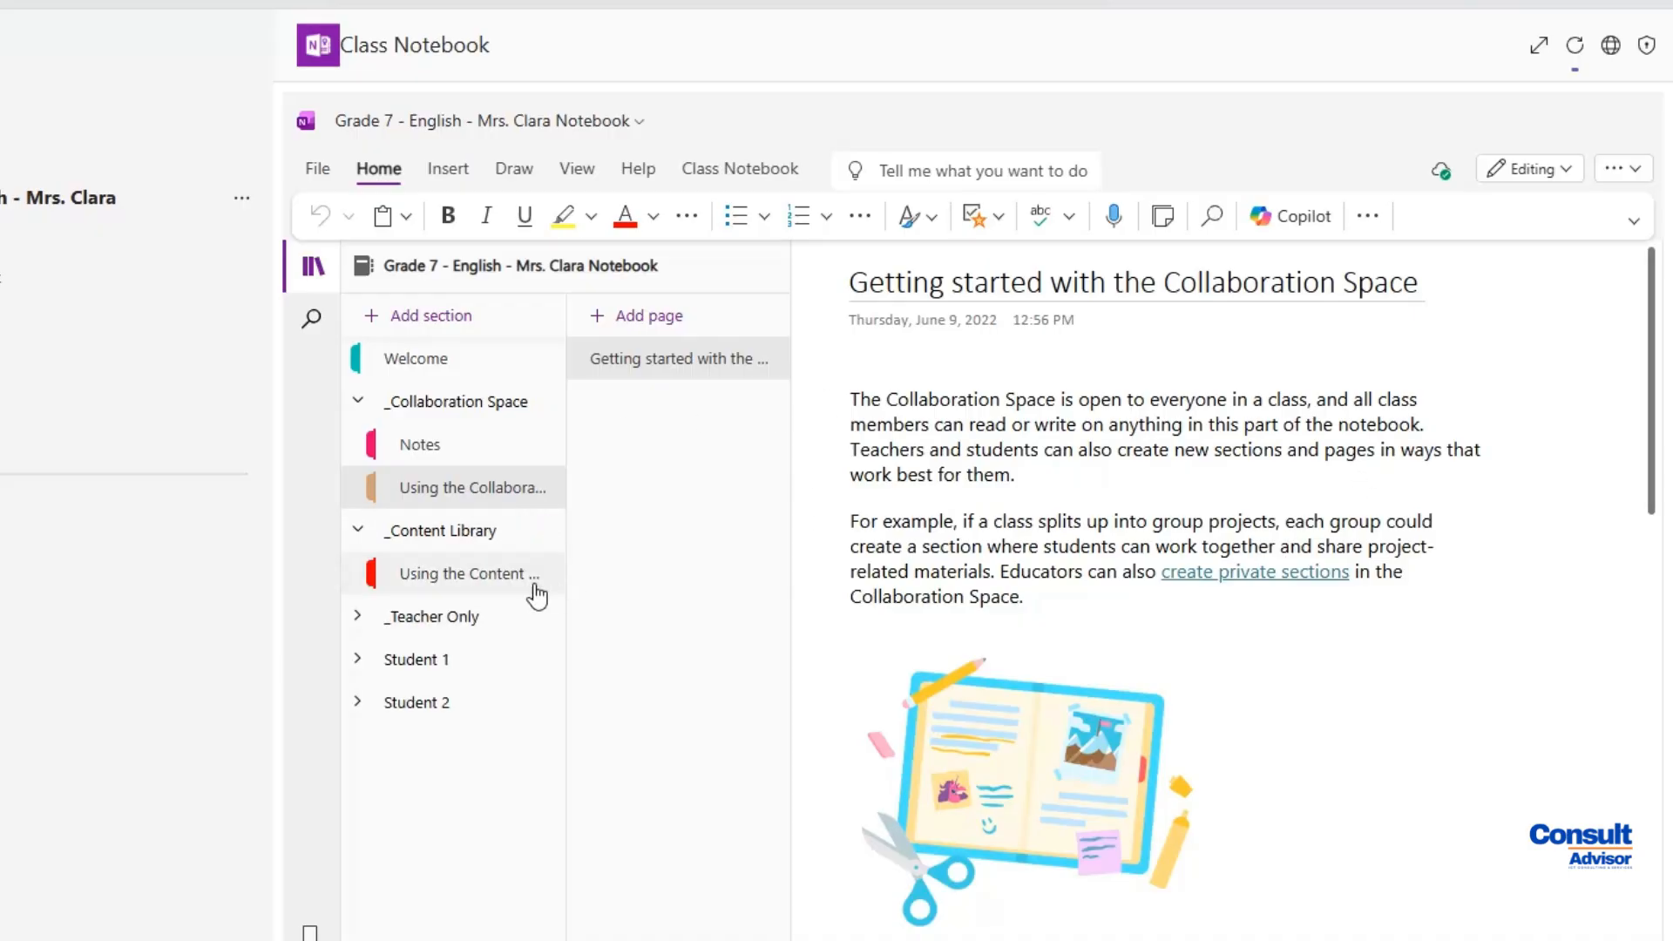
pyautogui.click(530, 587)
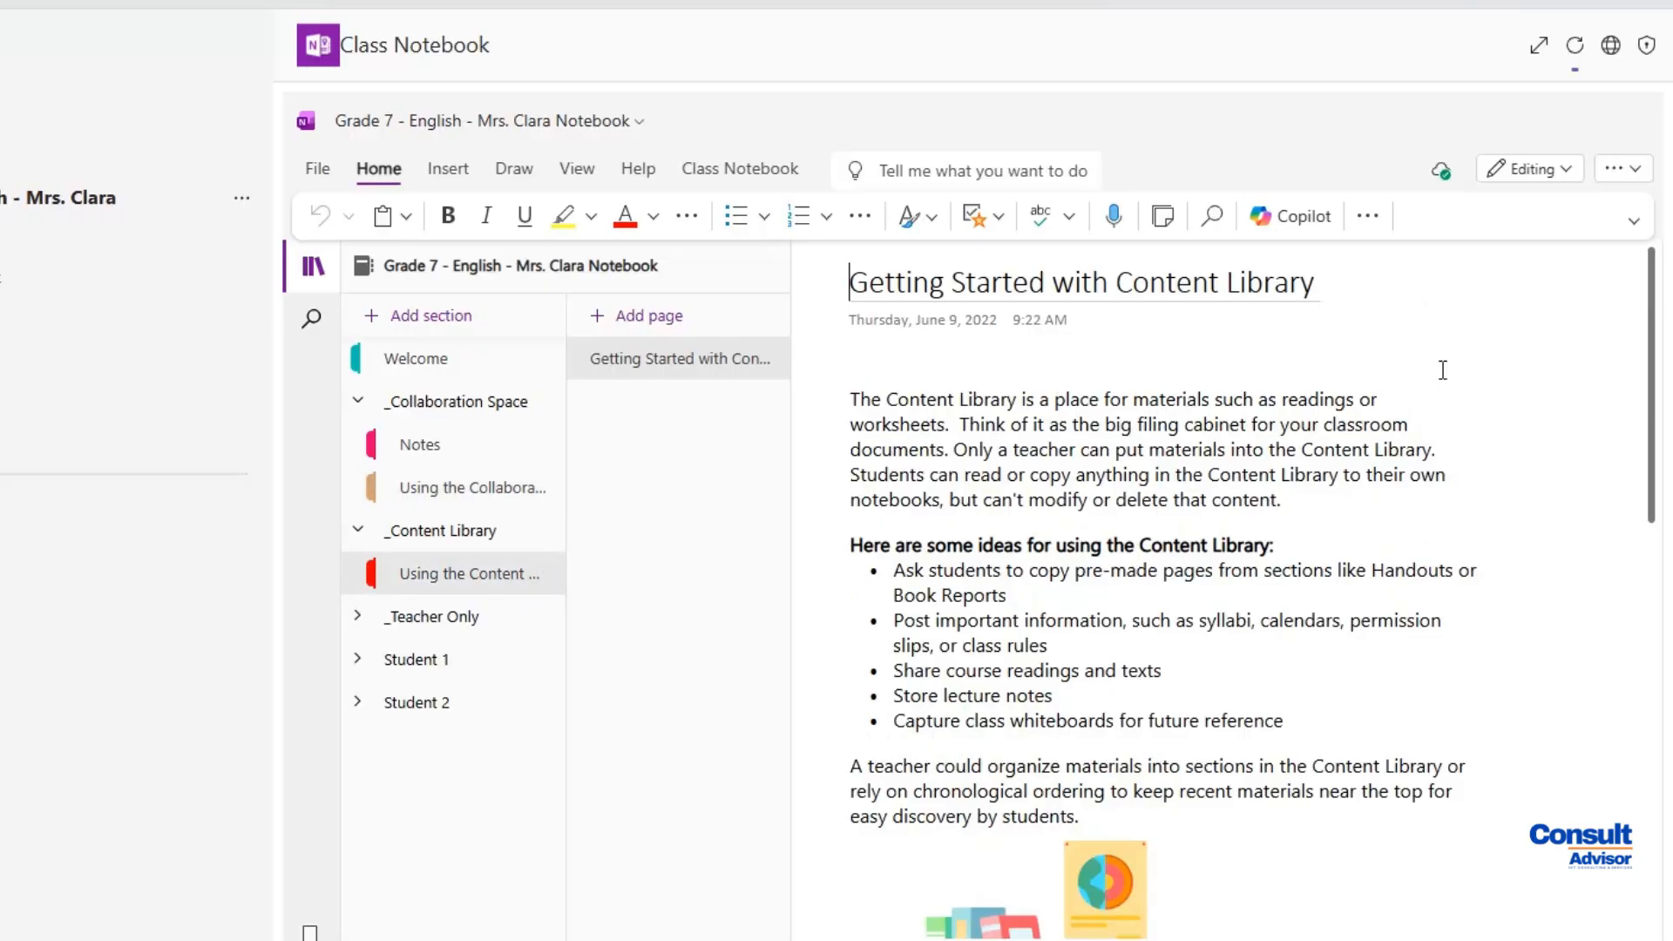
pyautogui.scroll(-5, 1443, 370)
pyautogui.scroll(5, 1443, 371)
# Read the Teacher Only getting-started page and expand the sections of Student 1 and Student 2
pyautogui.click(470, 633)
pyautogui.click(468, 656)
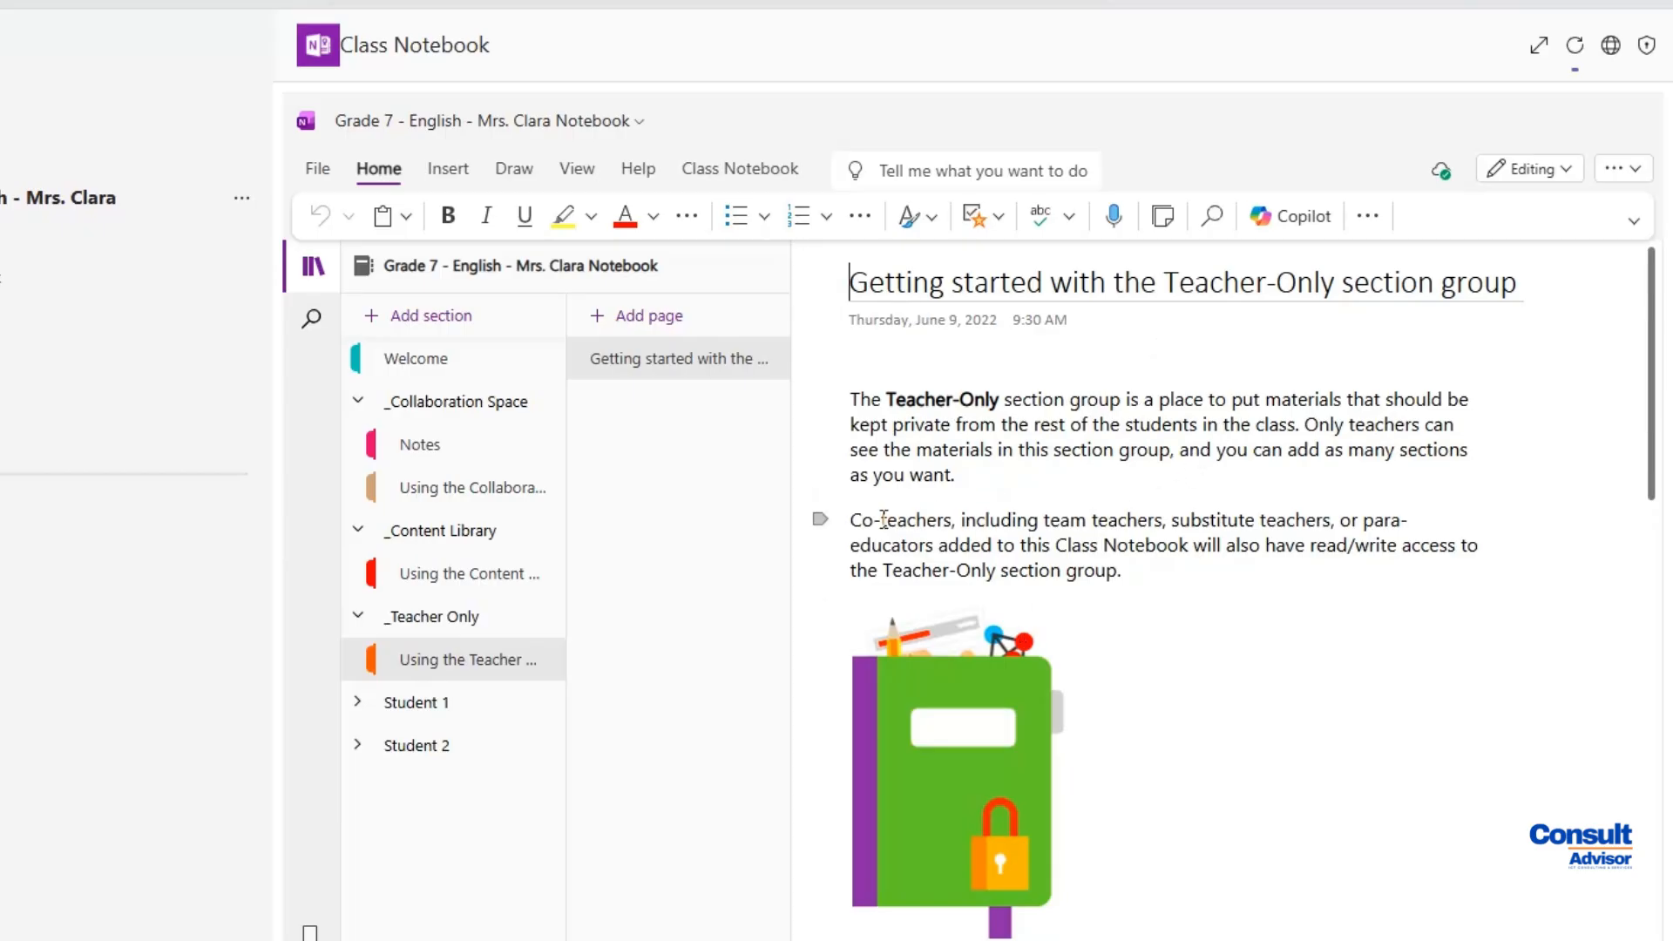
pyautogui.click(1237, 601)
pyautogui.click(357, 702)
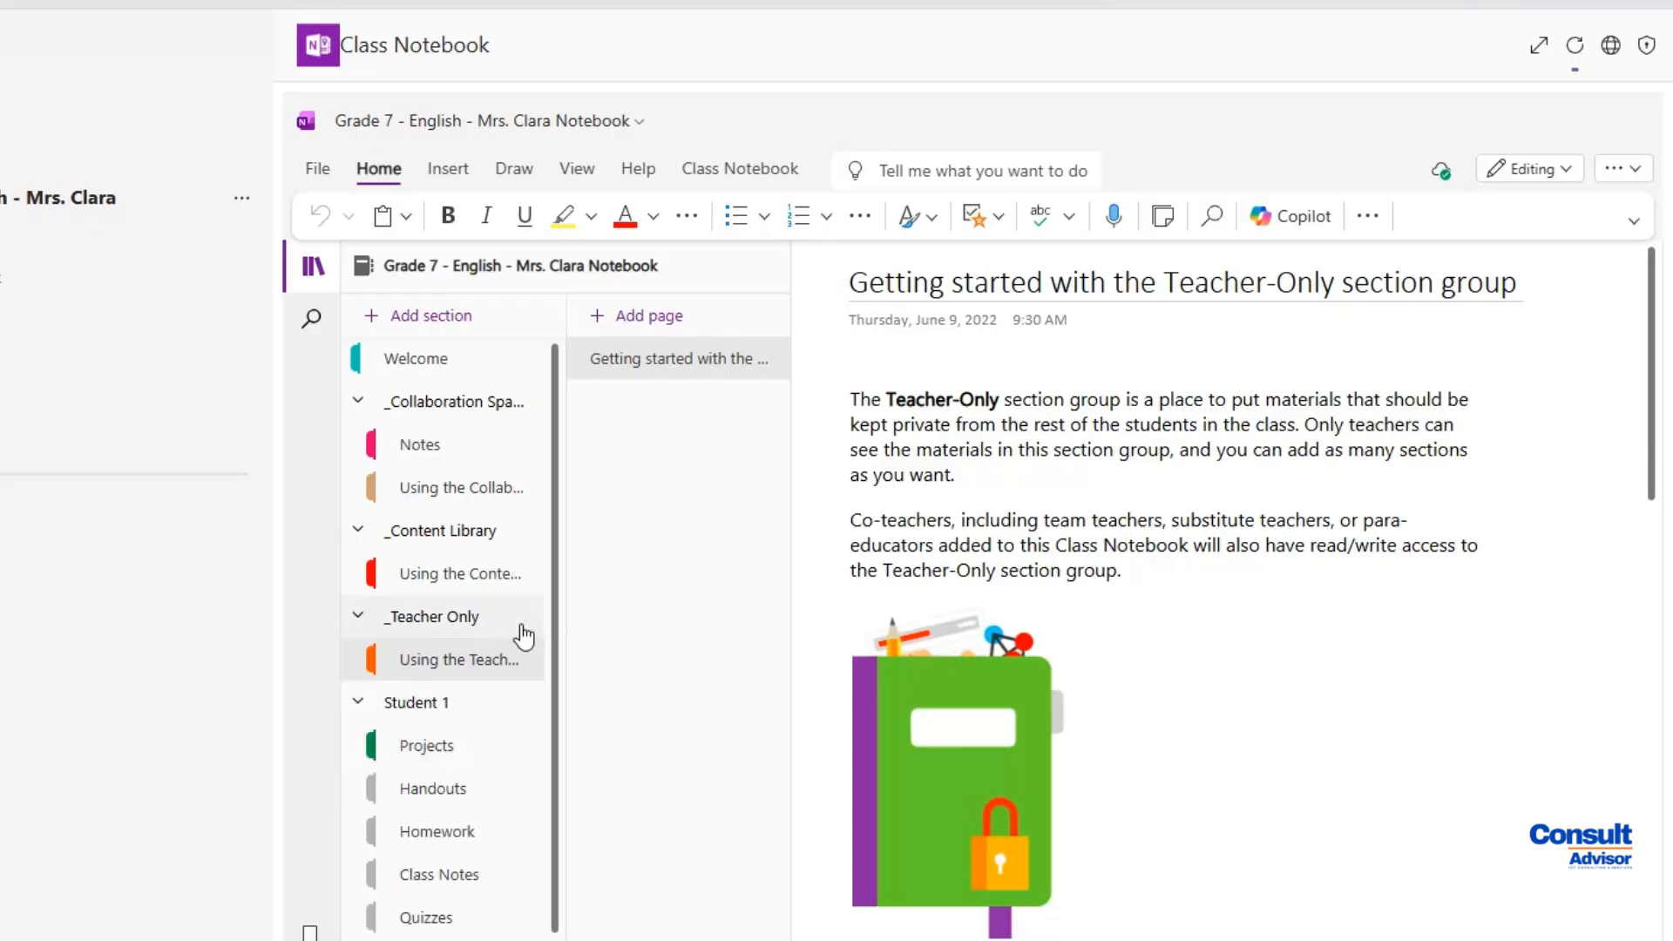
pyautogui.moveTo(553, 580); pyautogui.dragTo(565, 932)
pyautogui.click(358, 936)
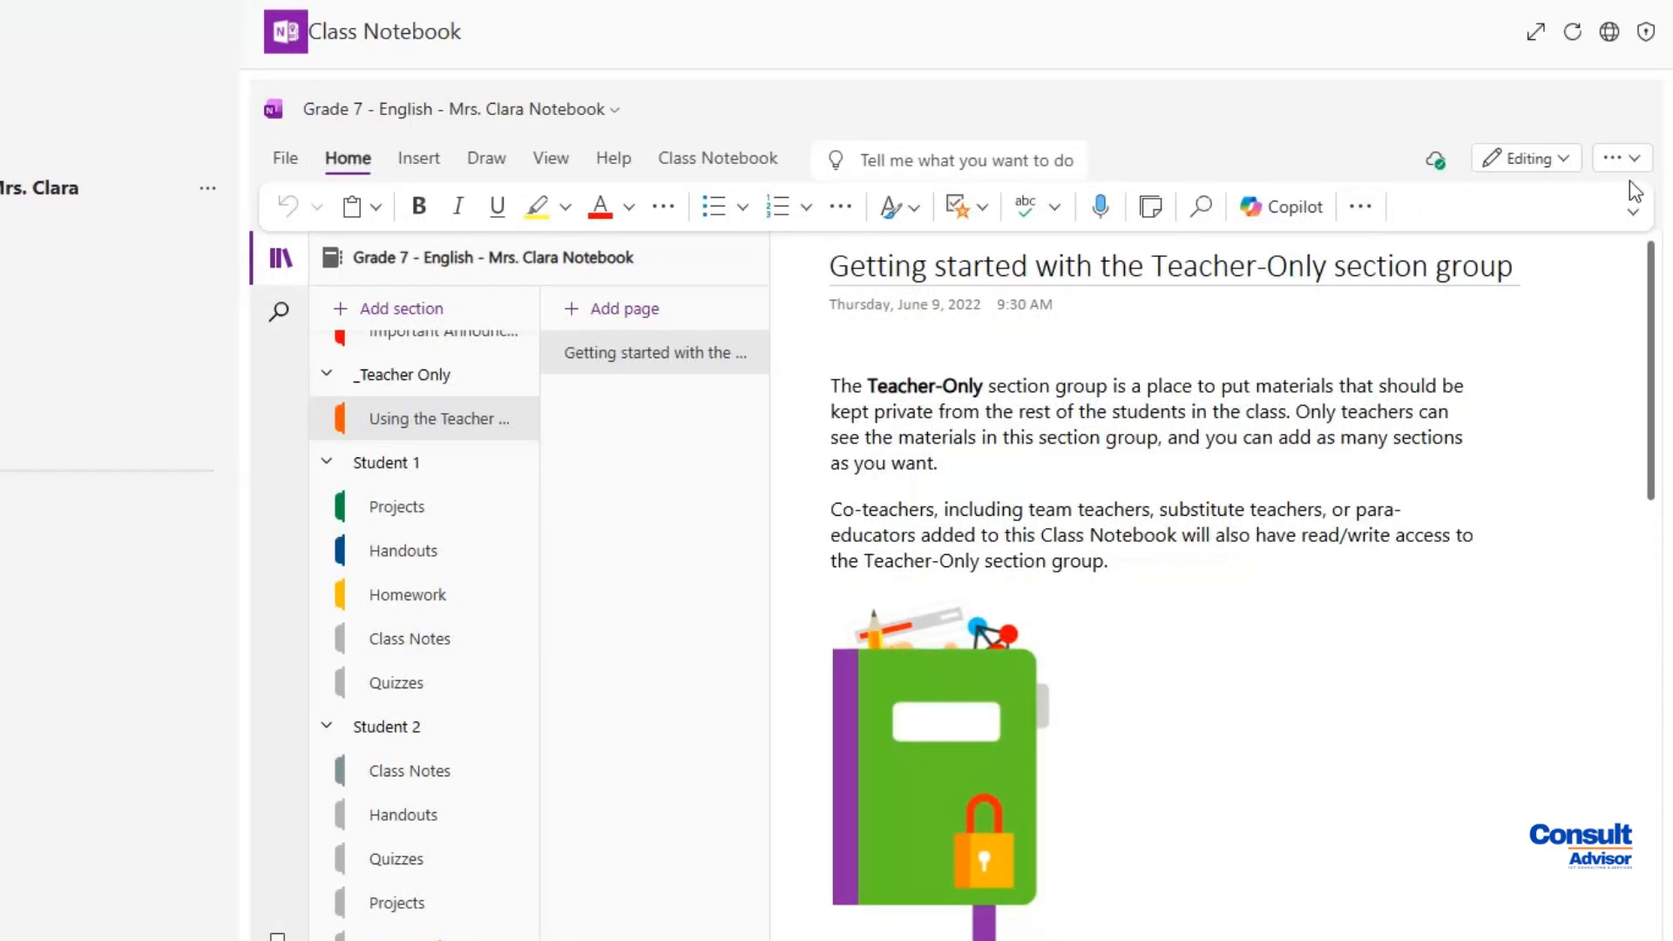
# Check the options for opening the notebook in the browser or in the desktop app, and return to the notebook
pyautogui.click(1639, 169)
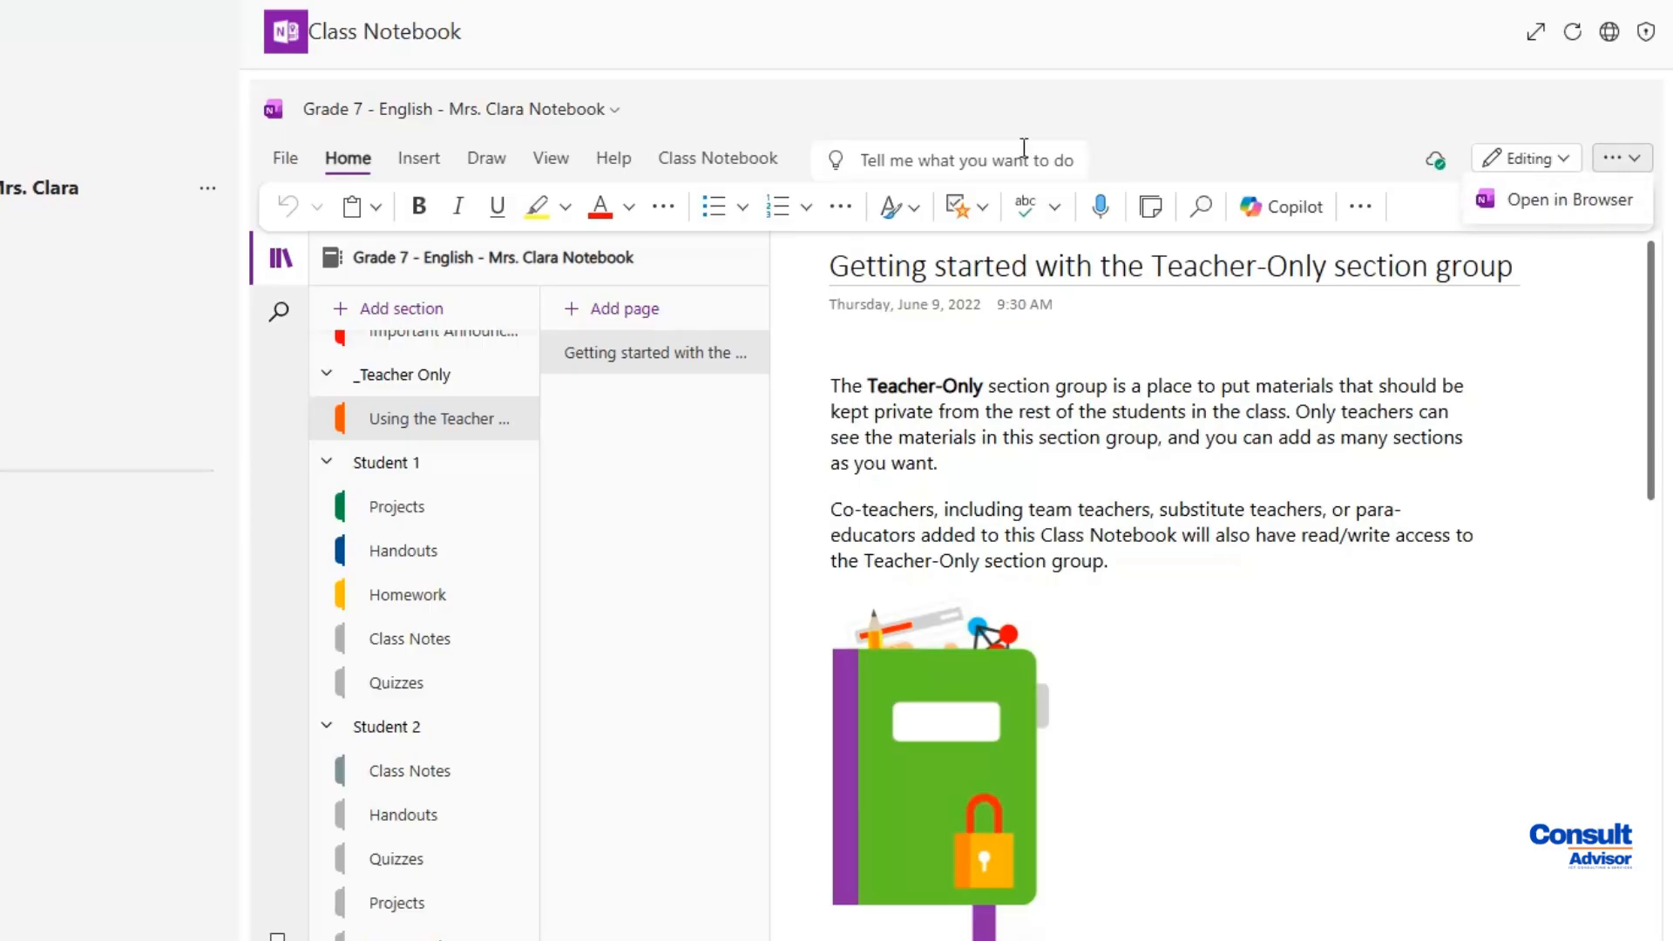
pyautogui.click(285, 162)
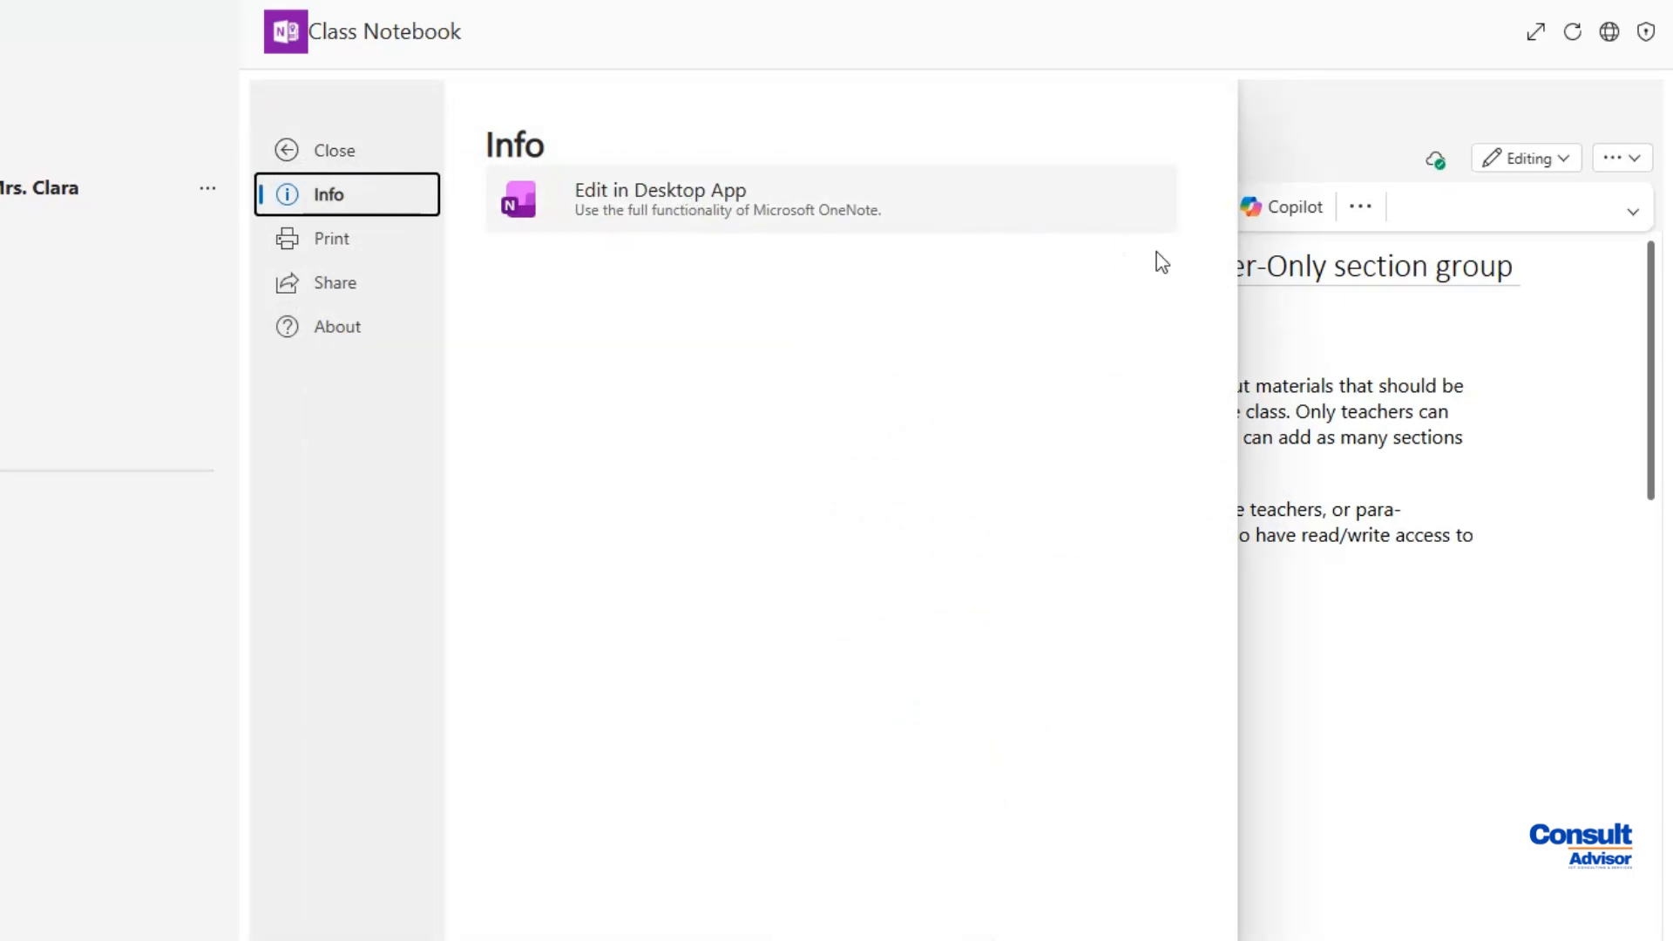
pyautogui.click(1337, 164)
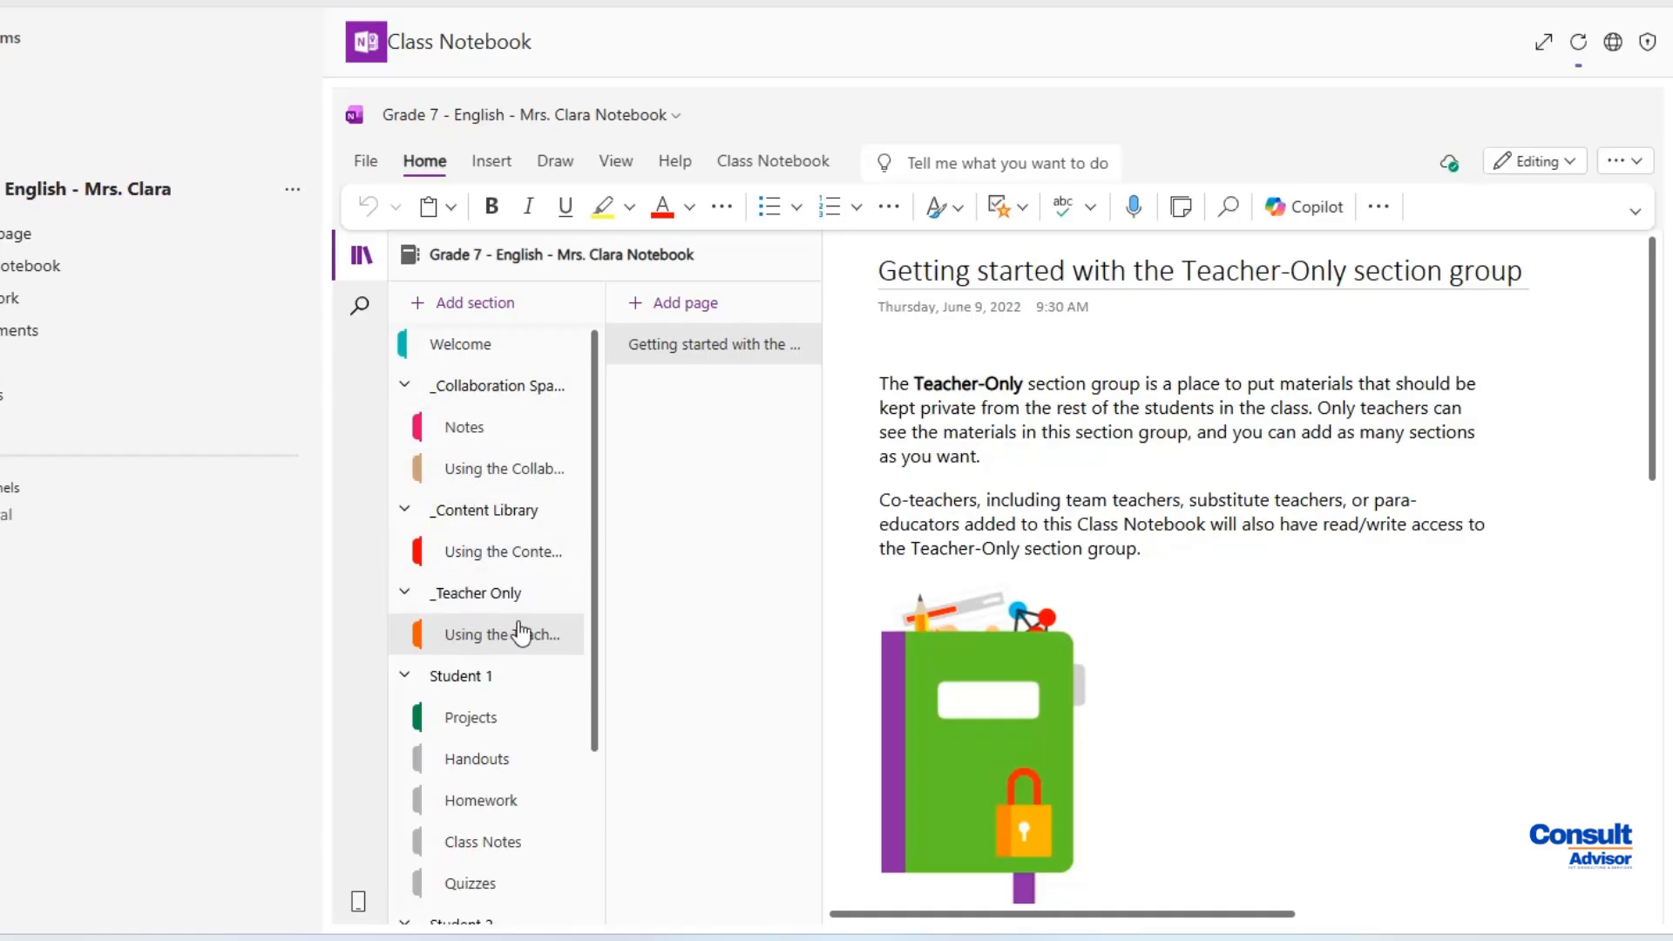
# Add a section named "Assignments" to the Teacher Only section group
pyautogui.click(464, 311)
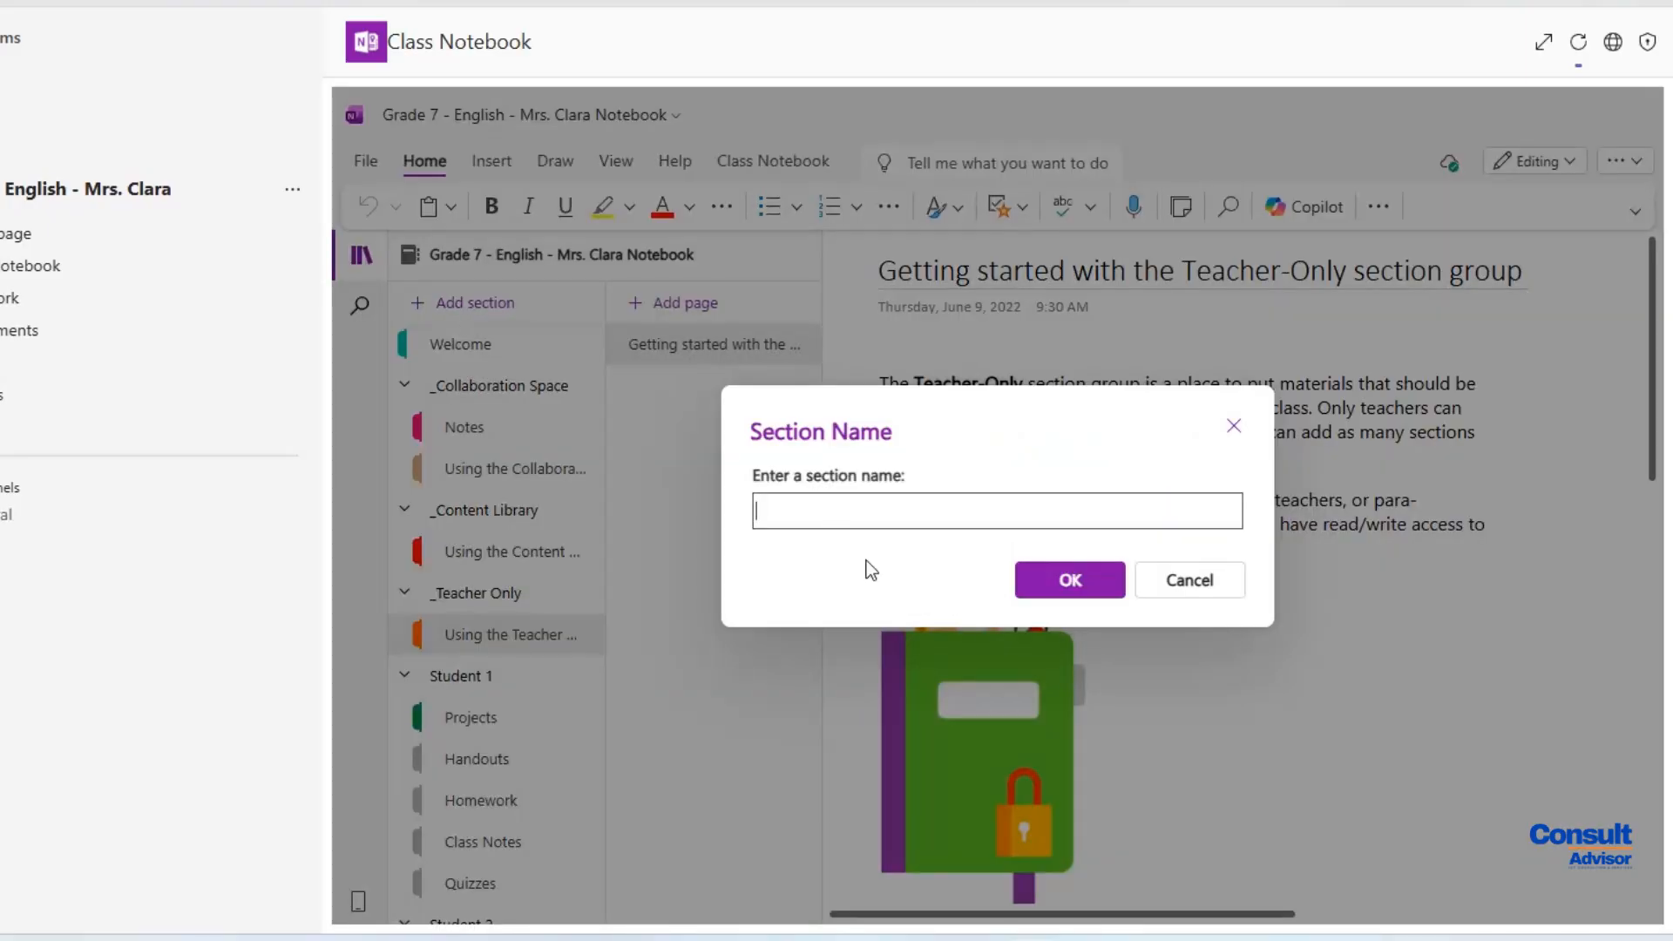
pyautogui.write('Assignments')
pyautogui.press('Return')
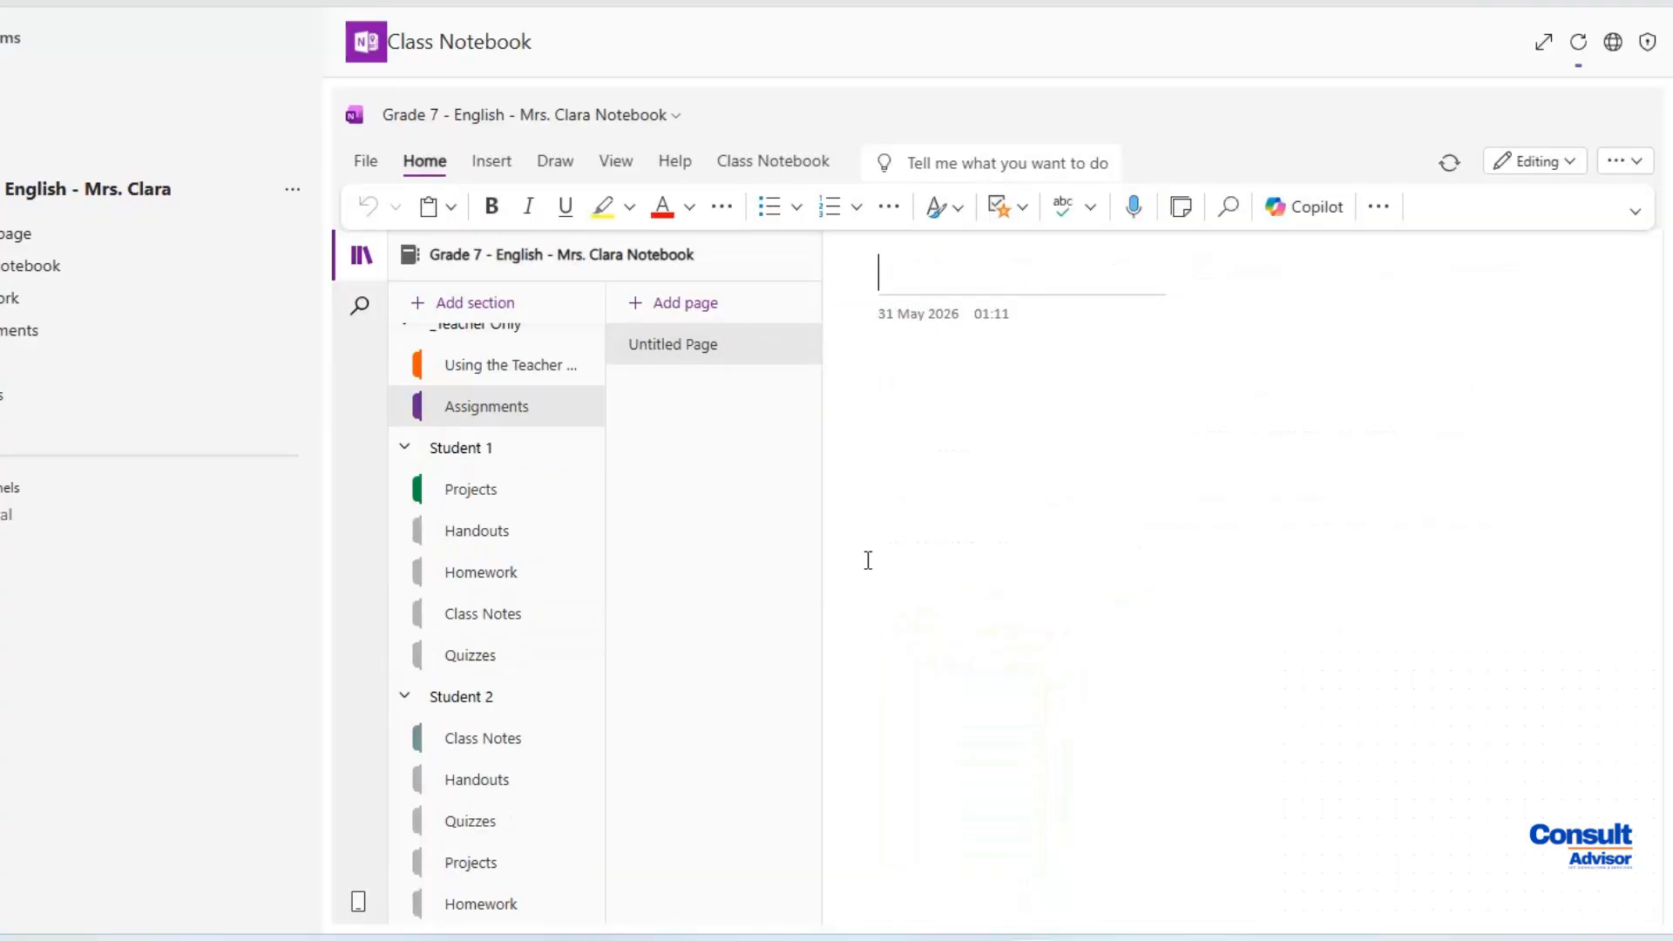
# Title the new page "Assignment 1" and insert bulleted Question 1 on fixing spelling and punctuation and Question 2 on using their, there, or they're
pyautogui.rightClick(863, 556)
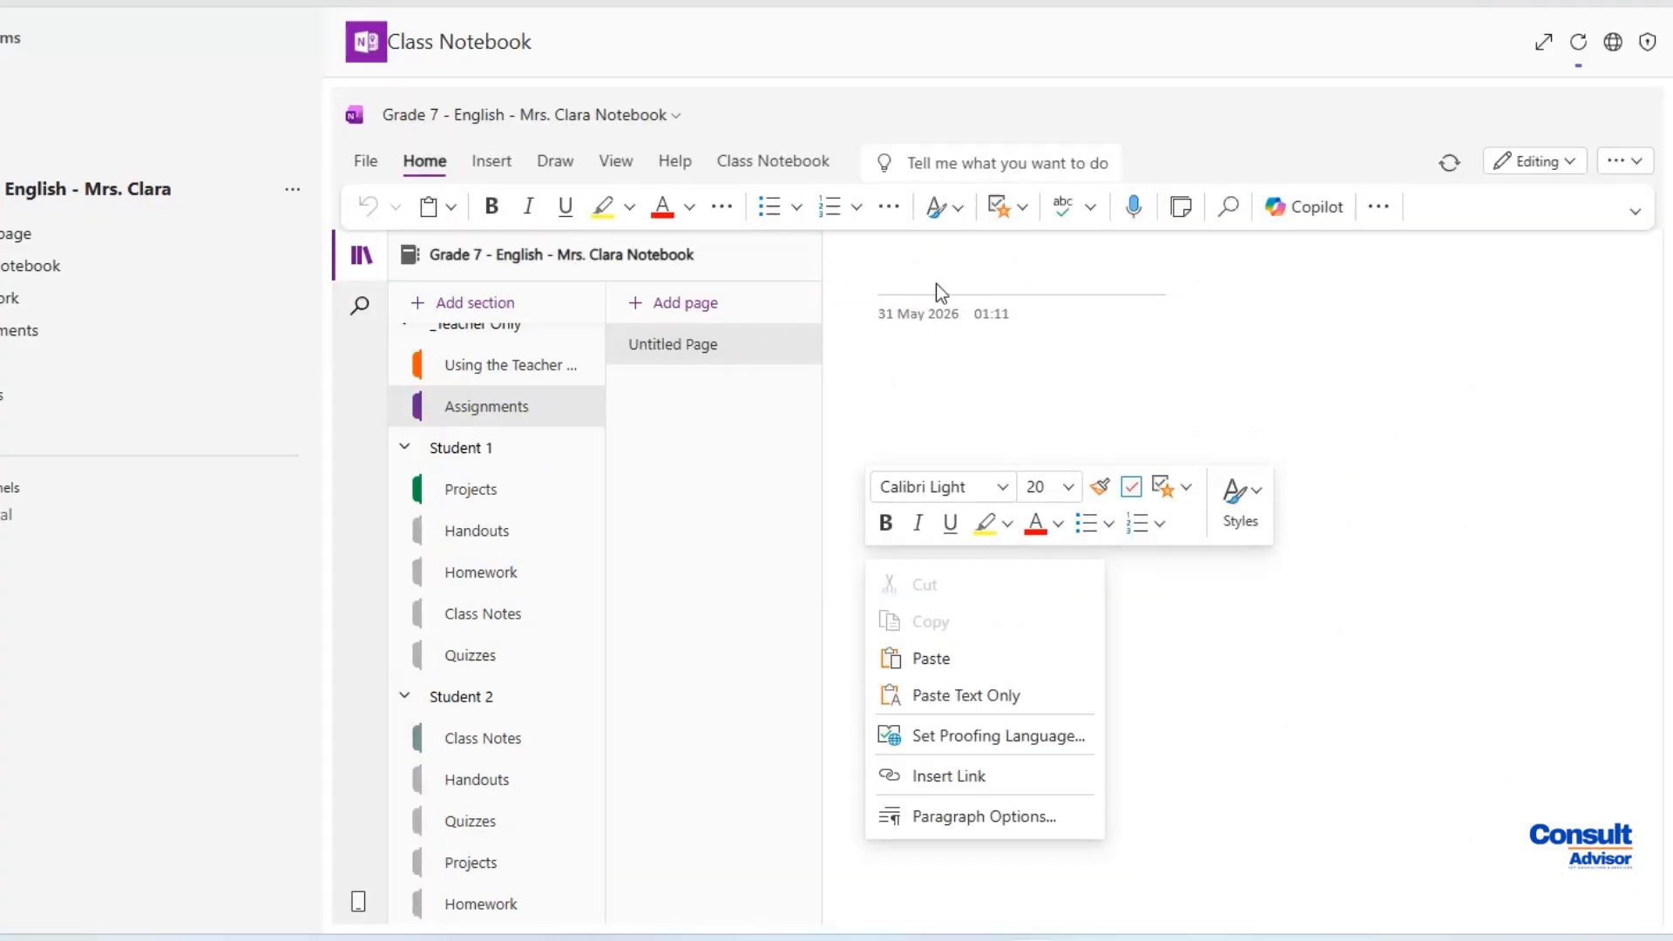
pyautogui.click(950, 275)
pyautogui.write('Assignment 1')
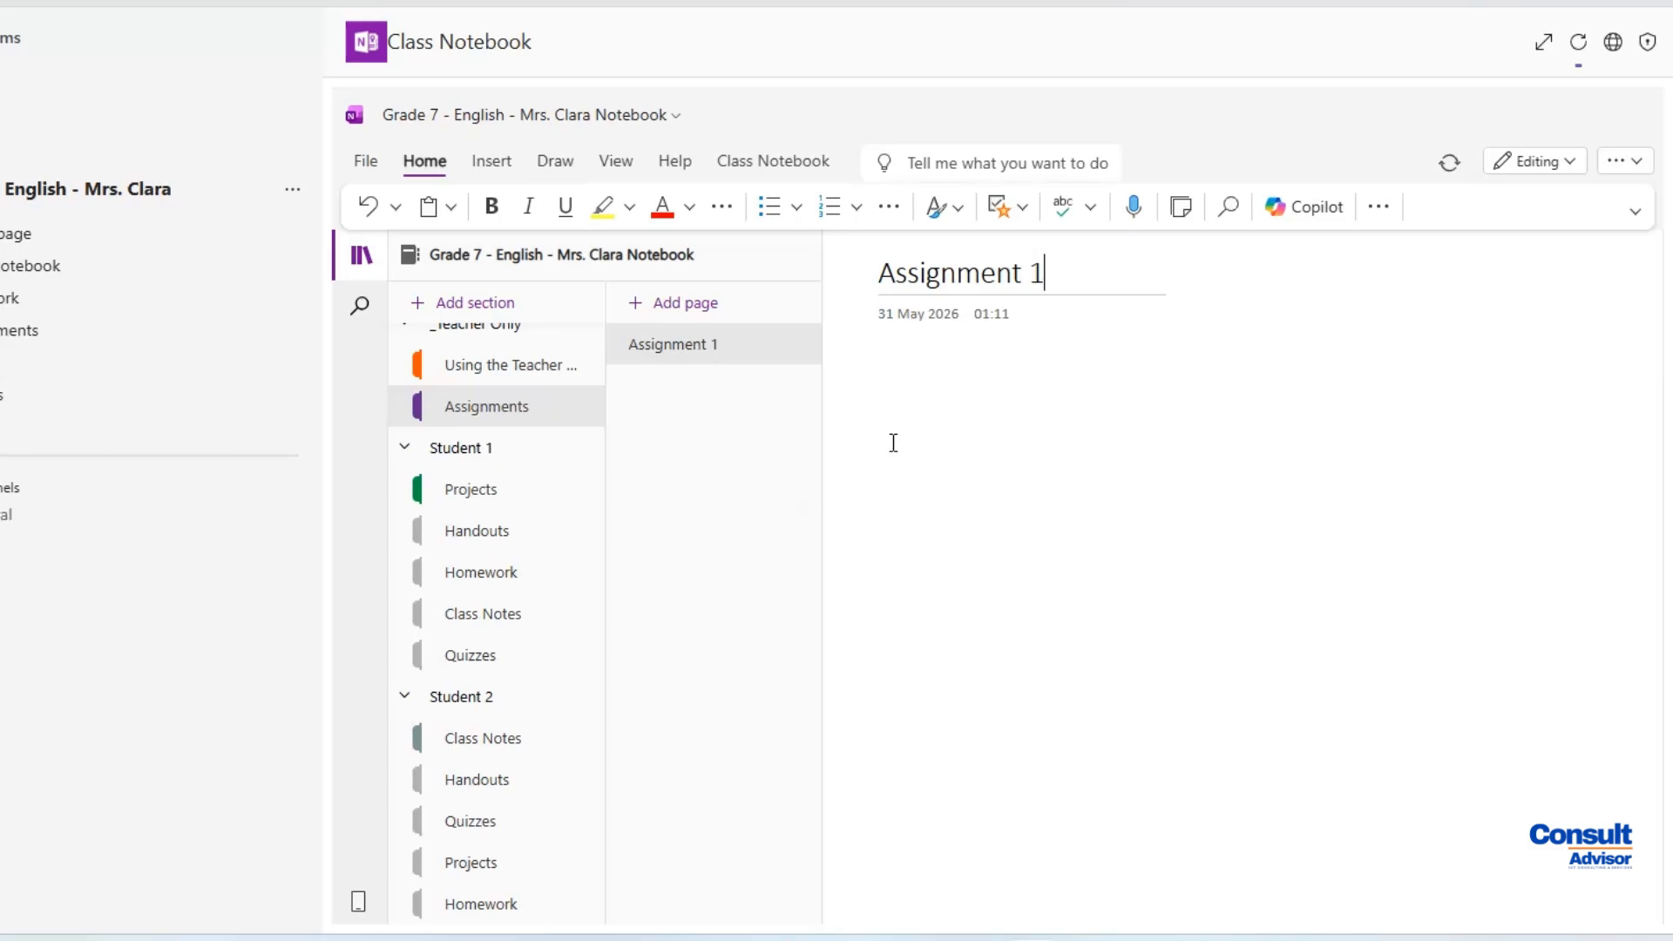
pyautogui.press('Return')
pyautogui.write("Question 1: Fix the spelling and punctuation errors in this sentence: i dont want to go to the park because its raining outside Question 2: Write one complete sentence using the words their, there, or they're correctly.")
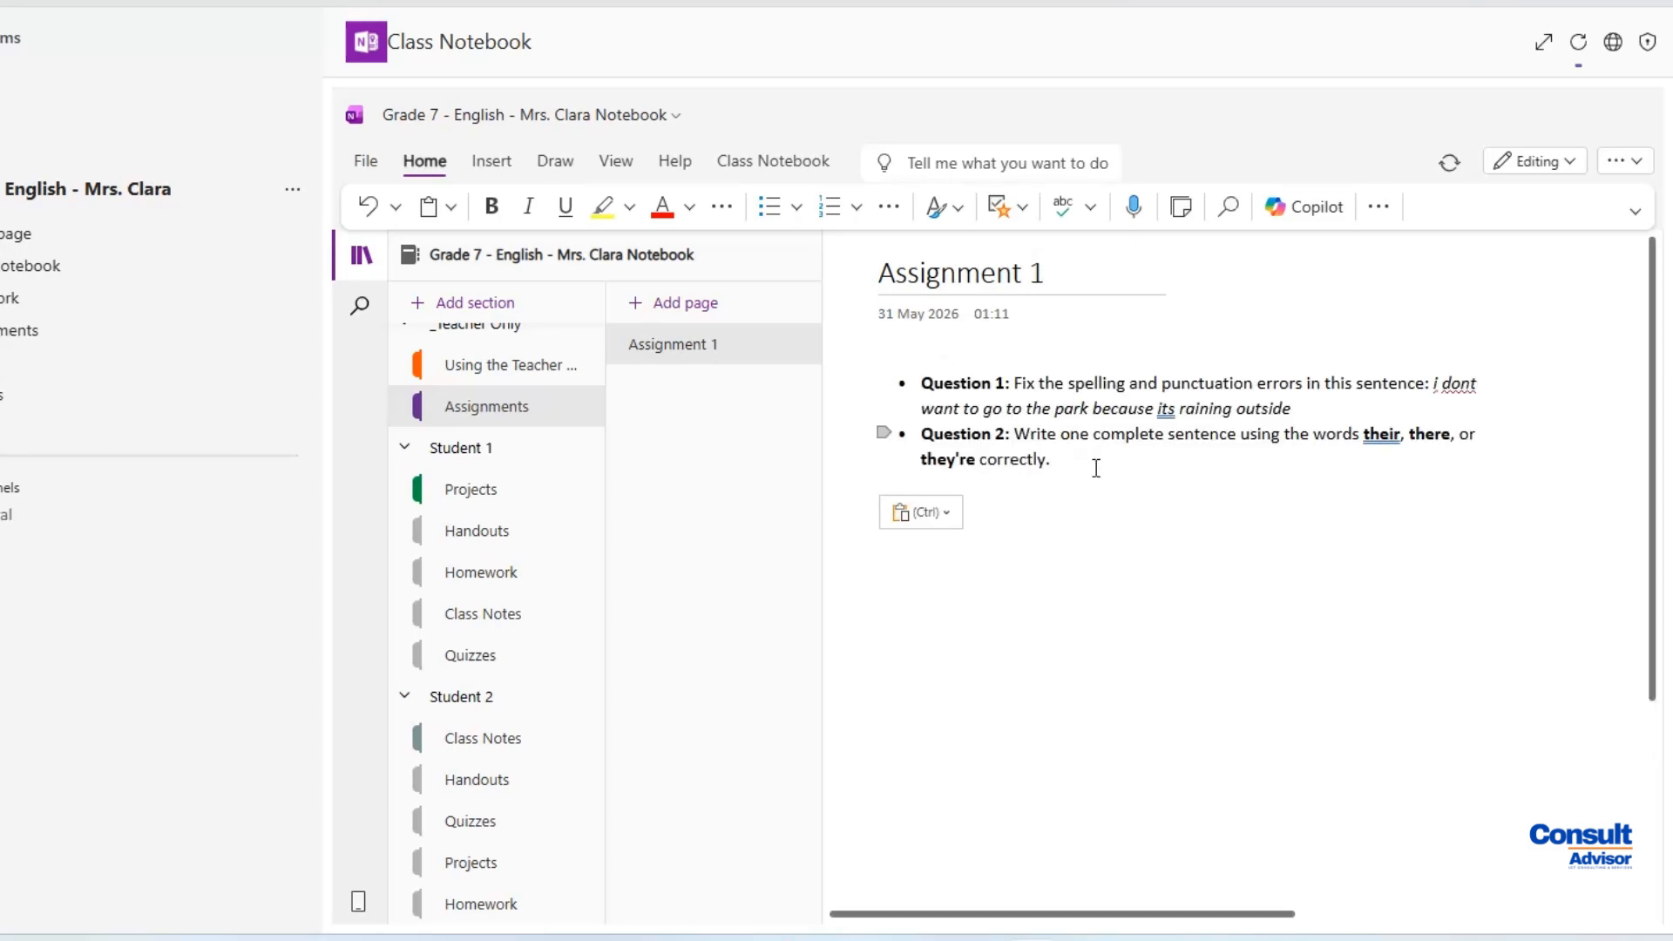
# Insert blank space between Question 1 and Question 2 on the Assignment 1 page and place the cursor below Question 2
pyautogui.click(1322, 394)
pyautogui.click(1325, 404)
pyautogui.press('Return')
pyautogui.press('Return')
pyautogui.press('Return')
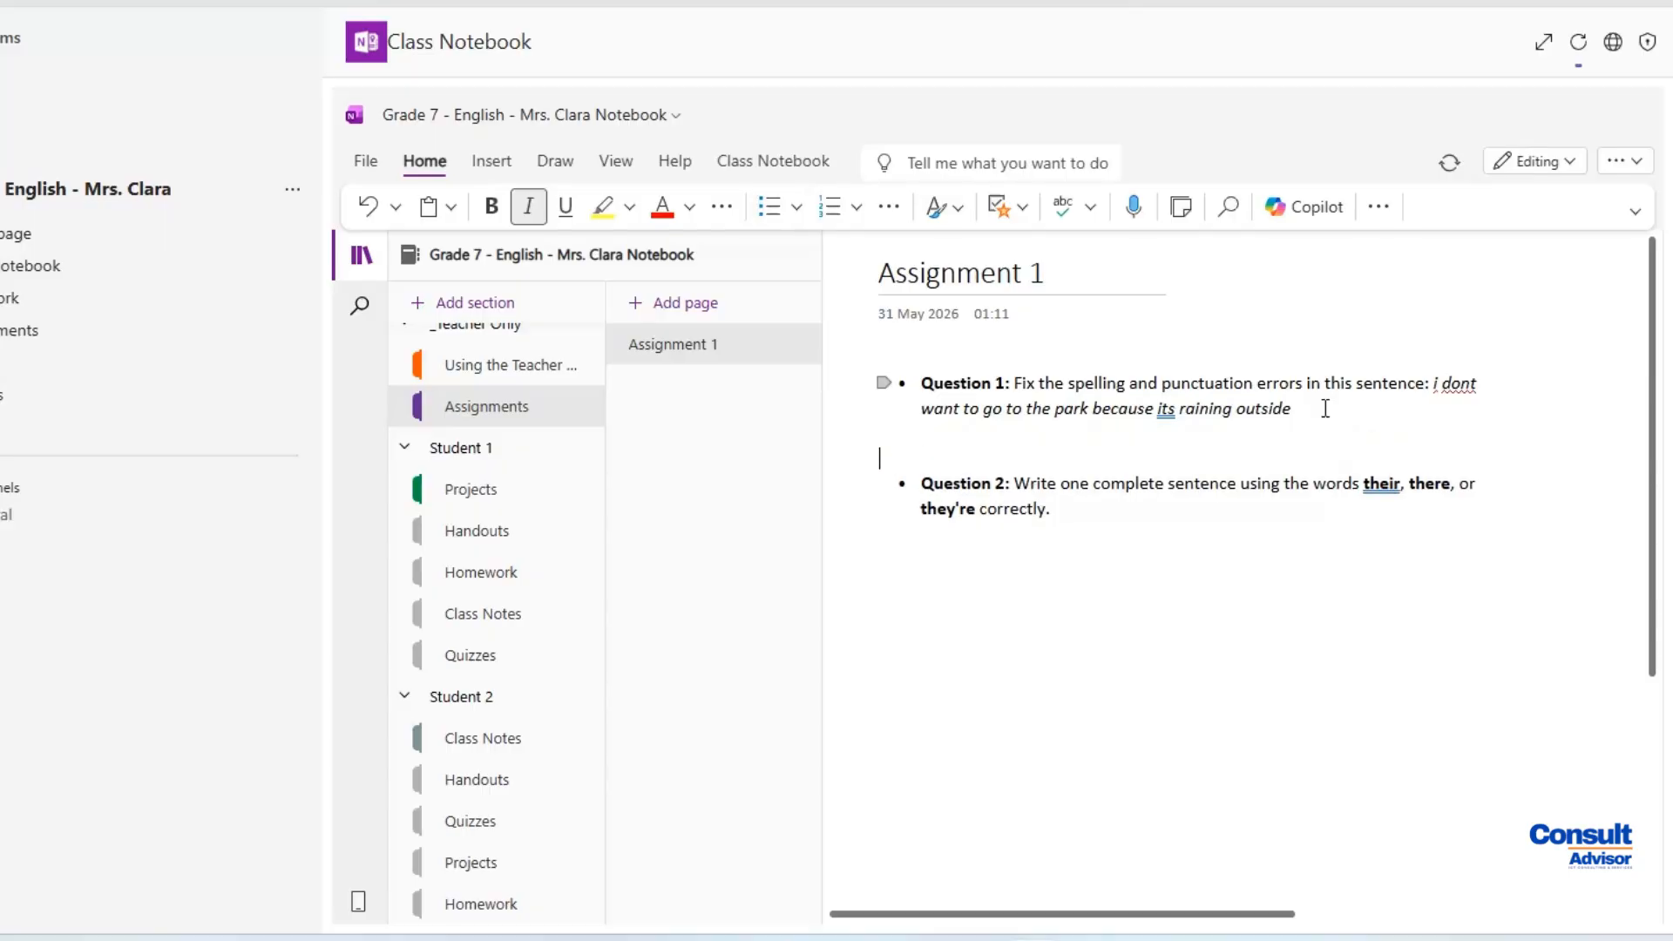
pyautogui.click(1192, 571)
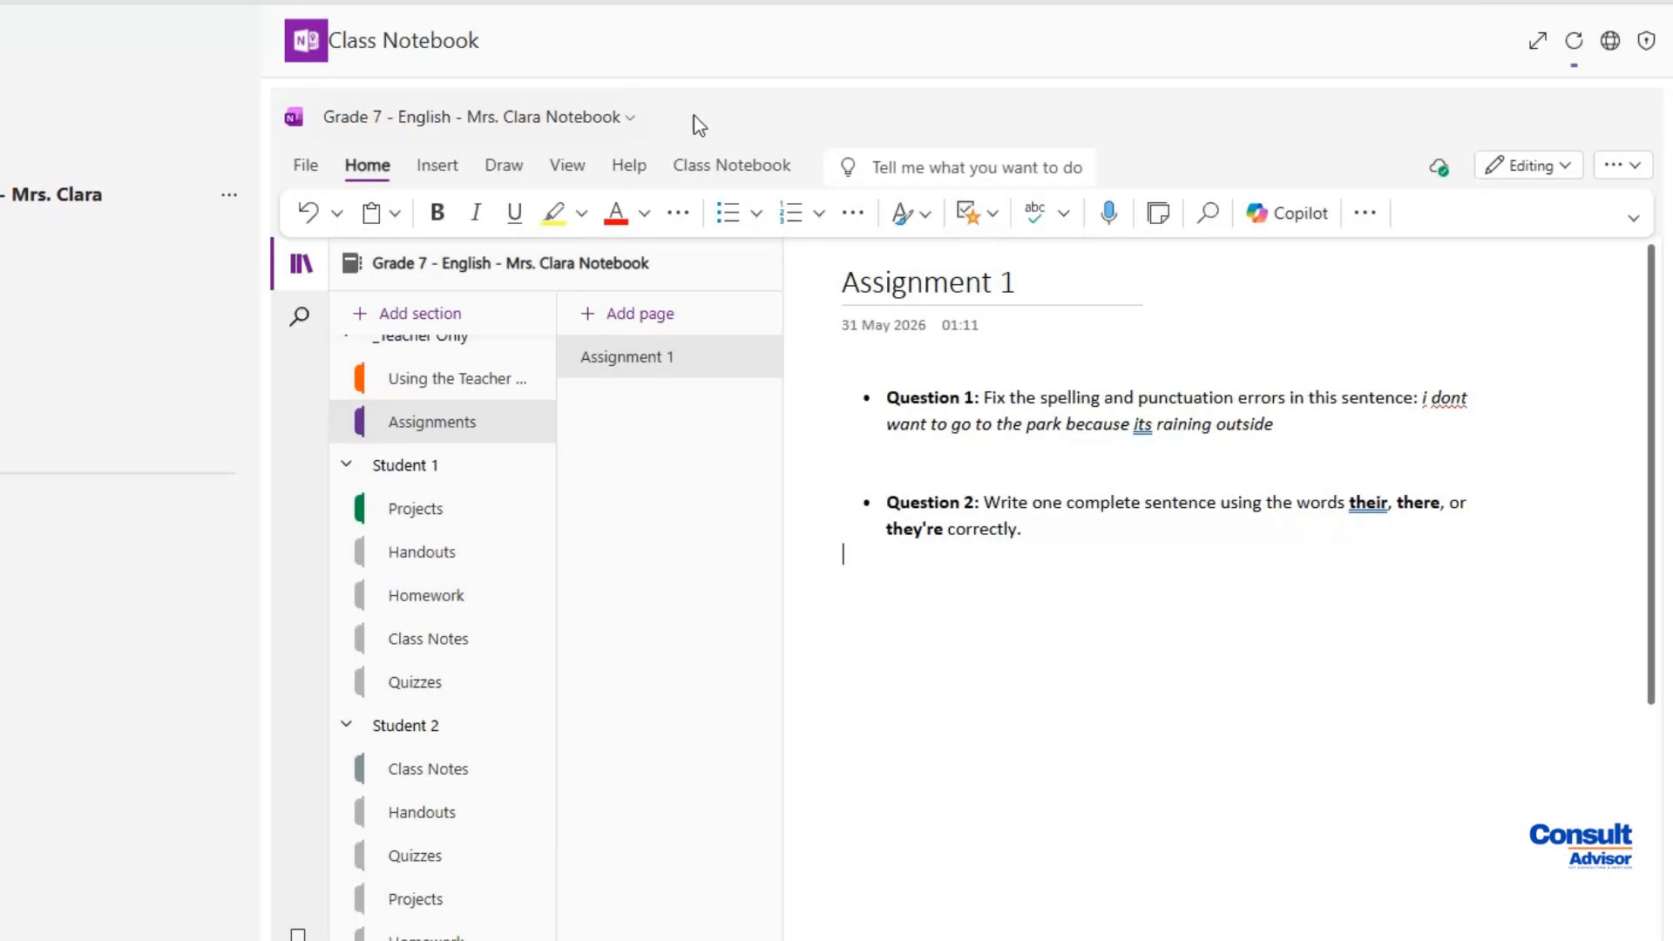
# Distribute the Assignment 1 page to the Homework section of all students
pyautogui.click(742, 170)
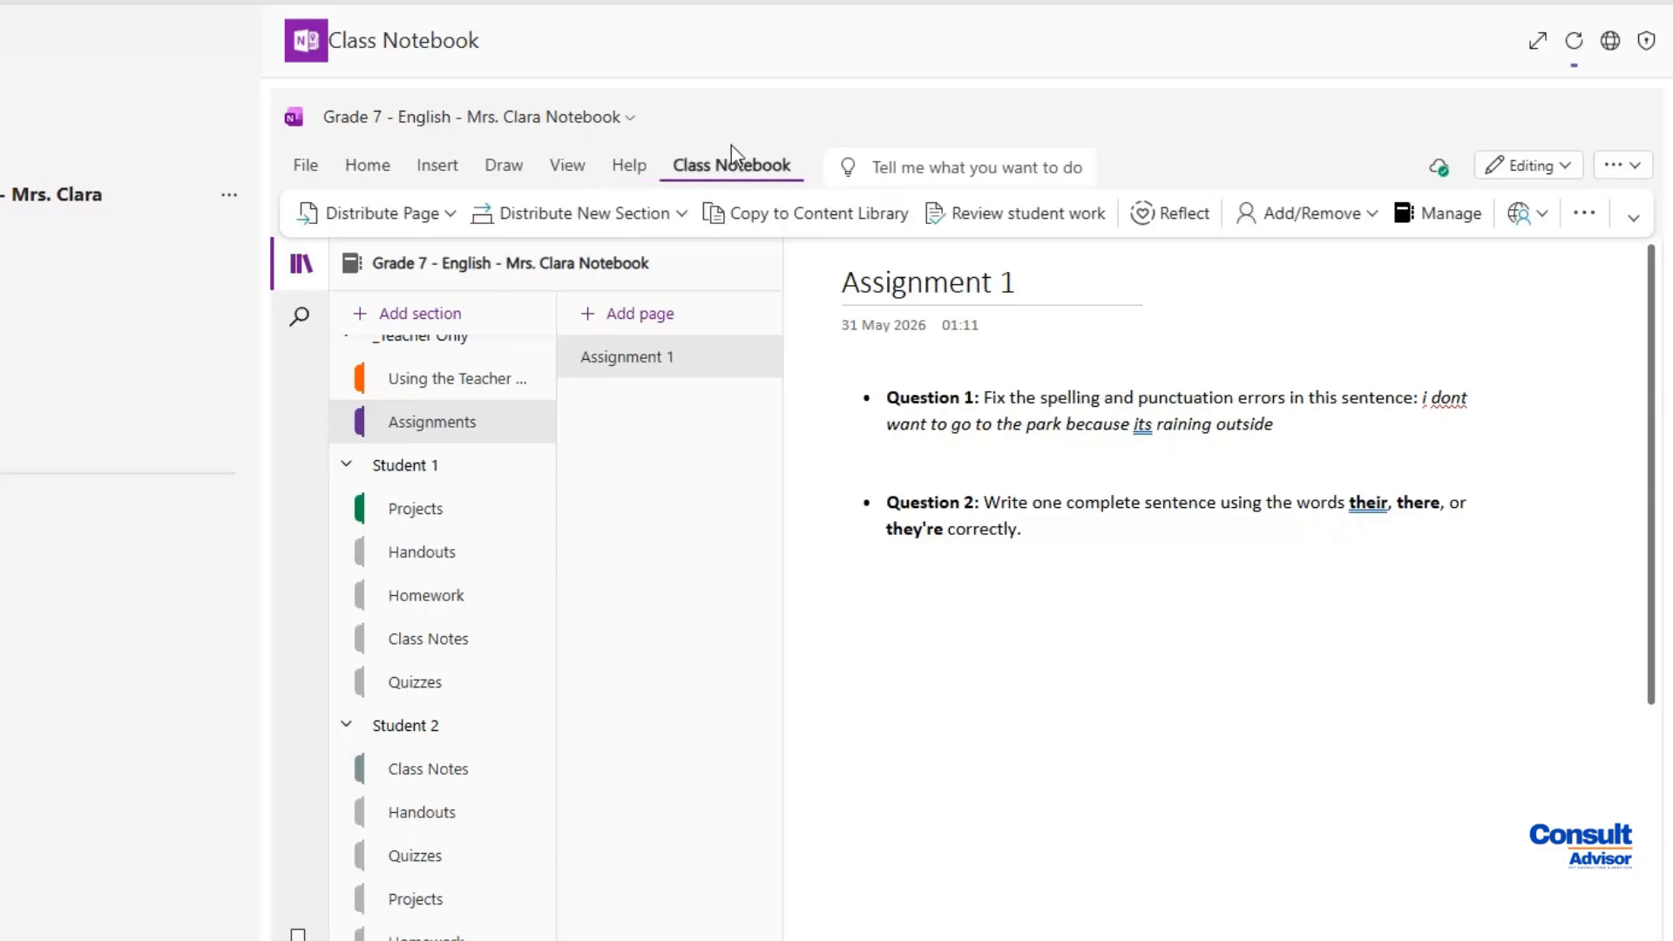
pyautogui.click(443, 216)
pyautogui.click(370, 255)
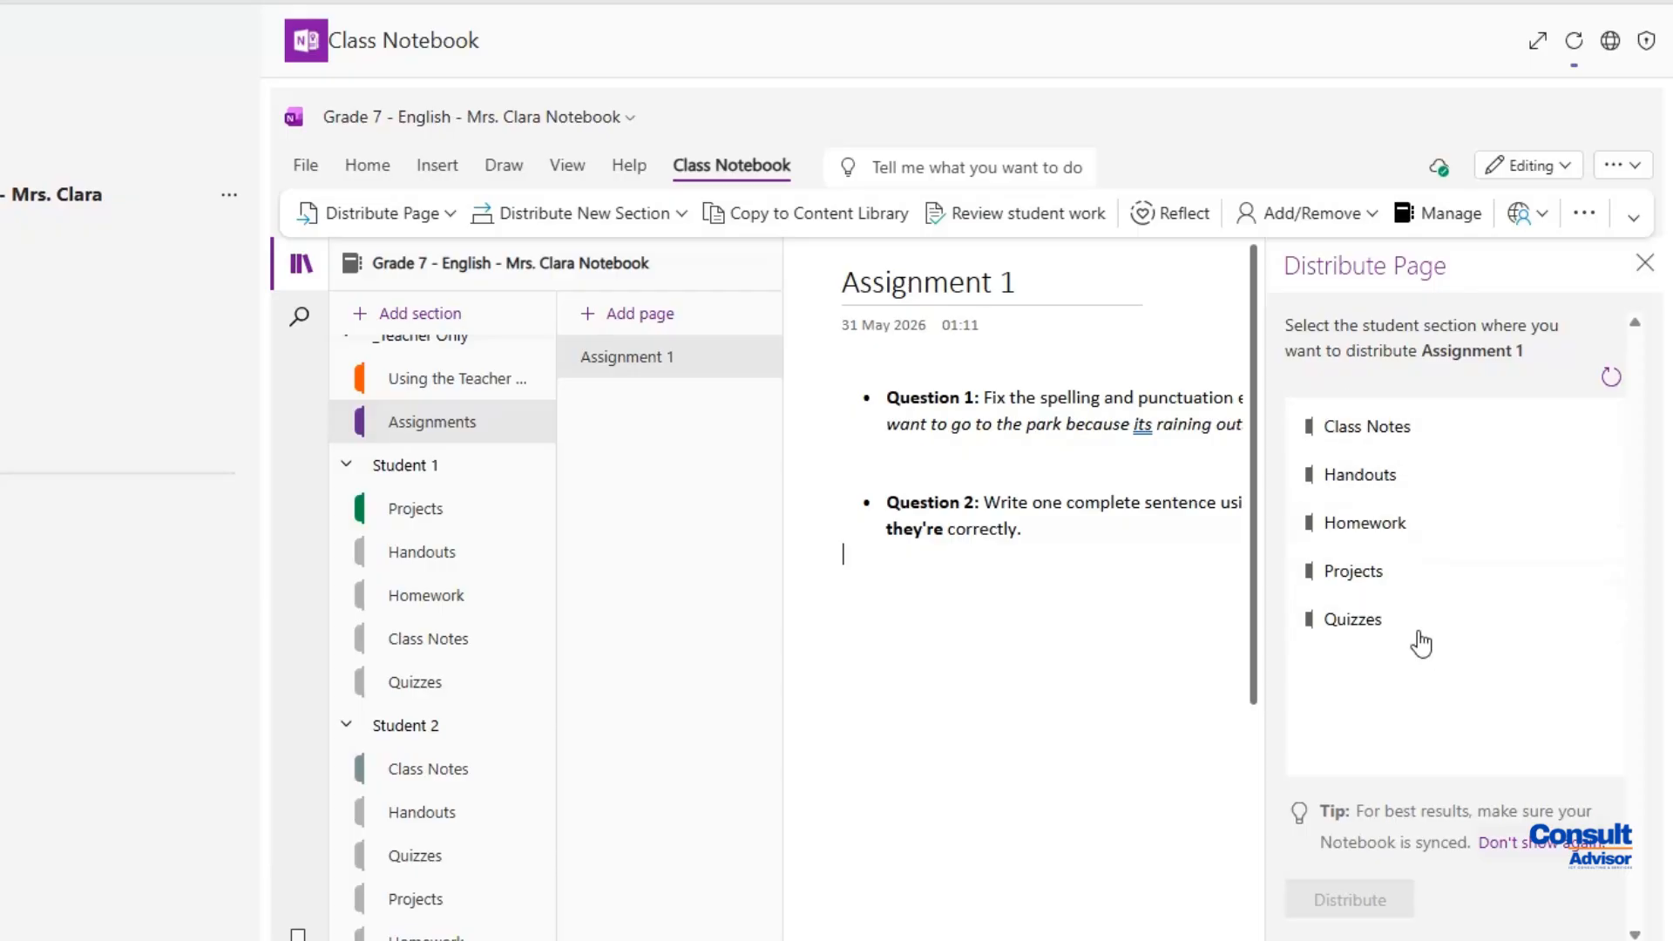
pyautogui.click(1396, 542)
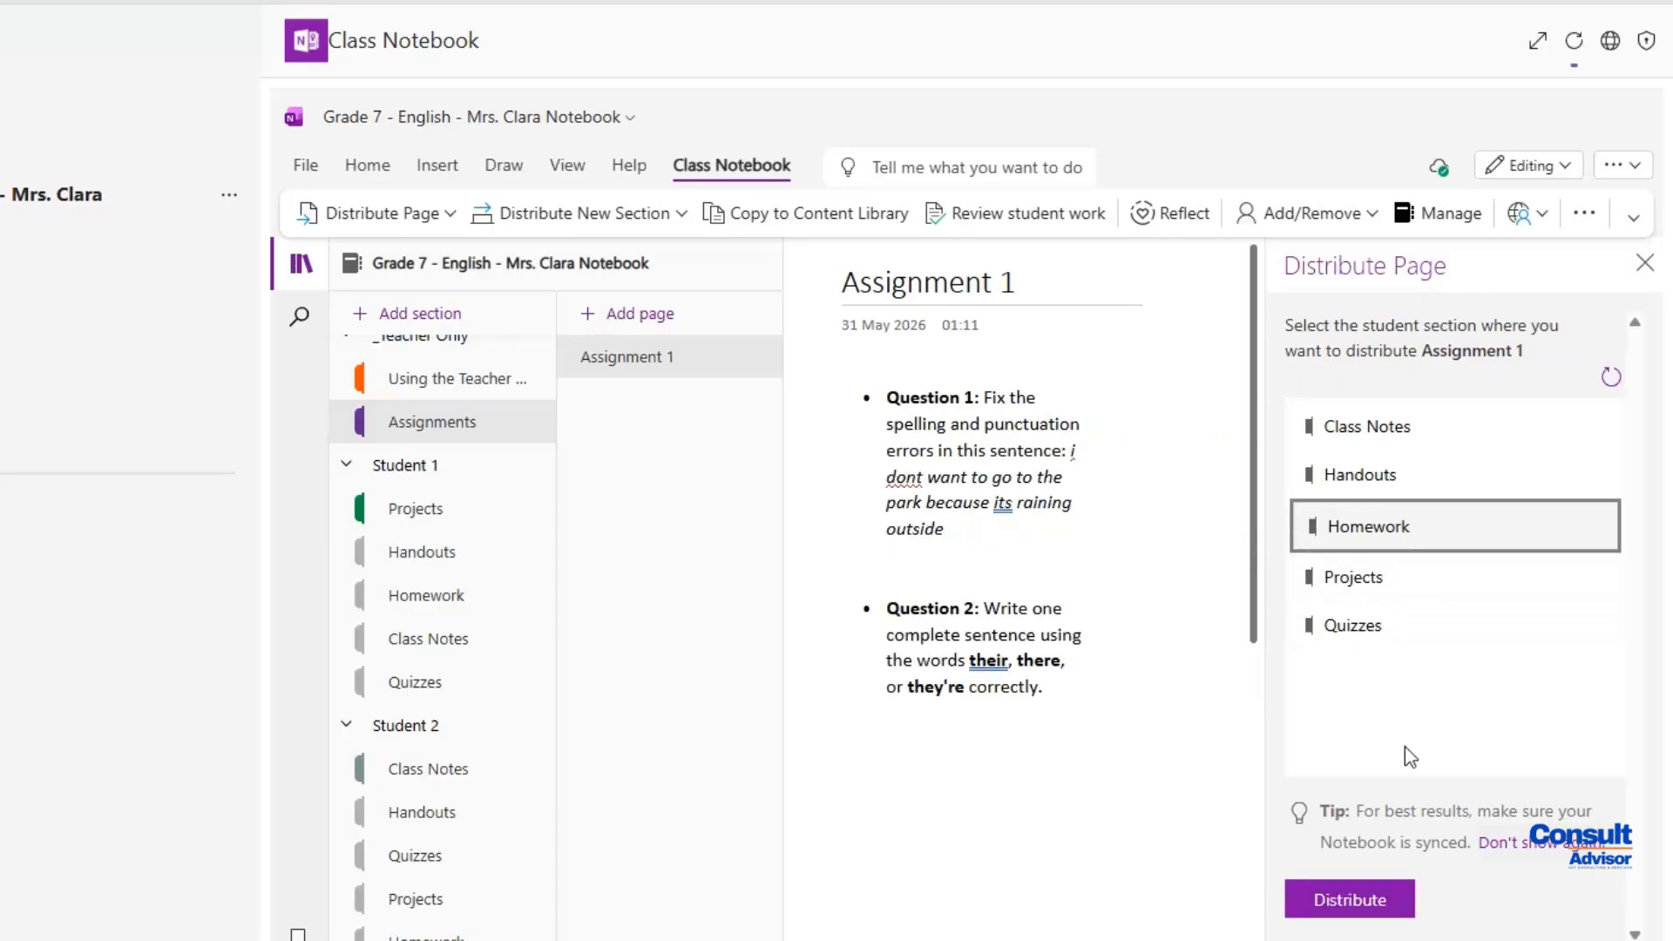
pyautogui.click(1334, 915)
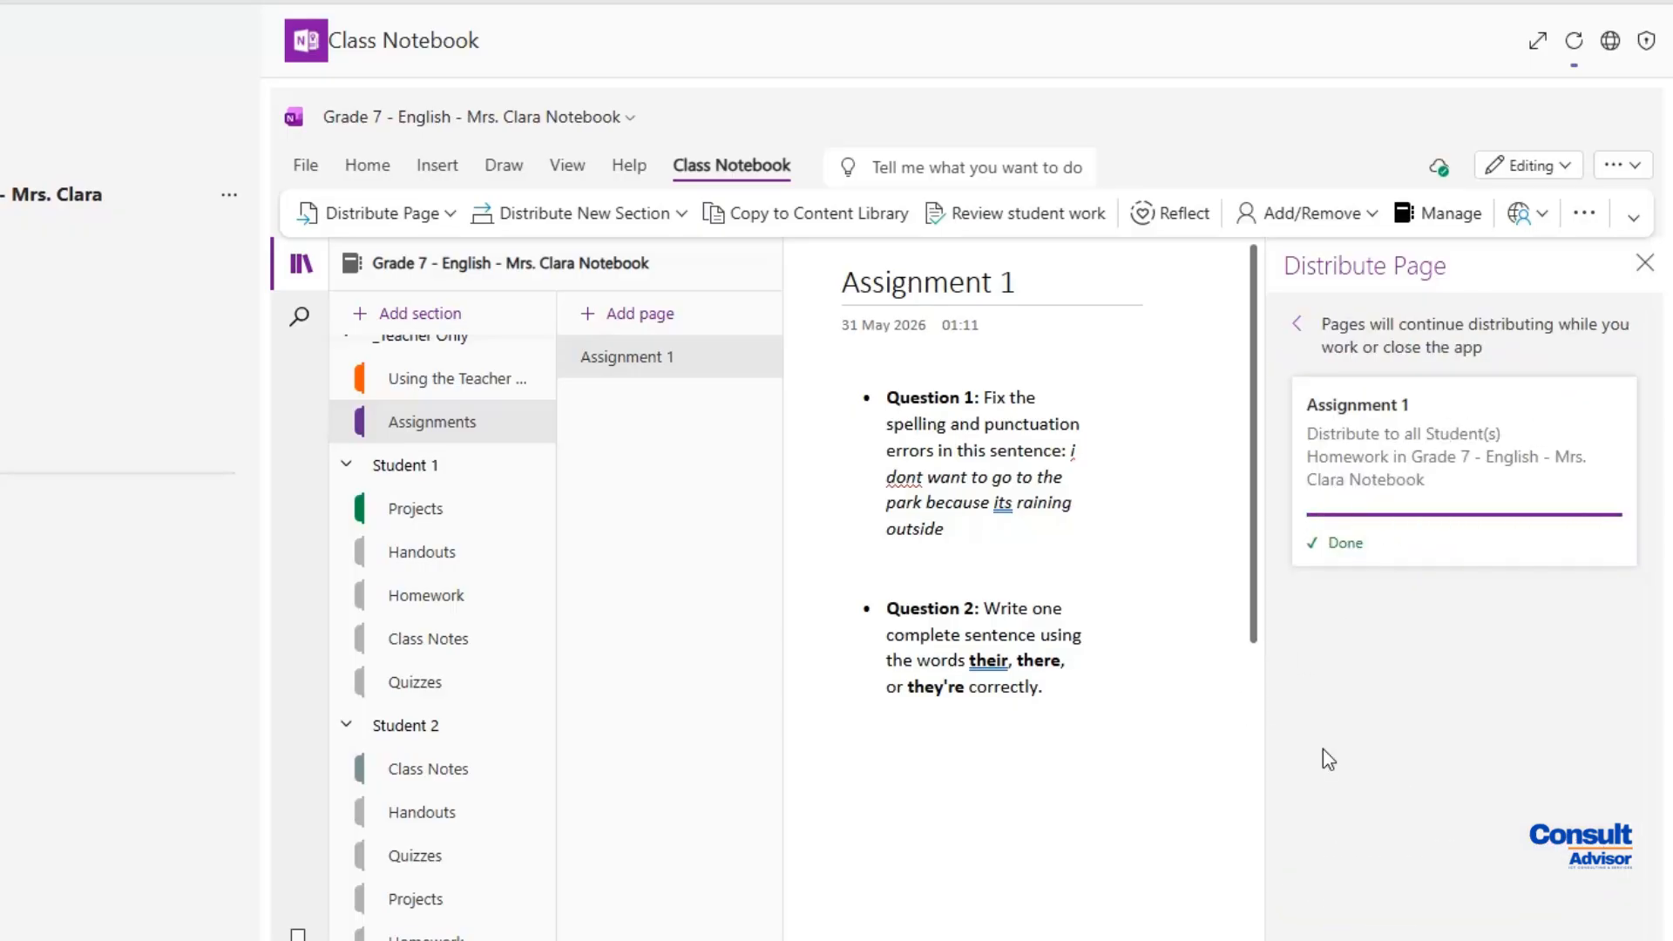
# Check the distributed Assignment 1 page in the students' Homework sections, starting with Student 1
pyautogui.click(505, 593)
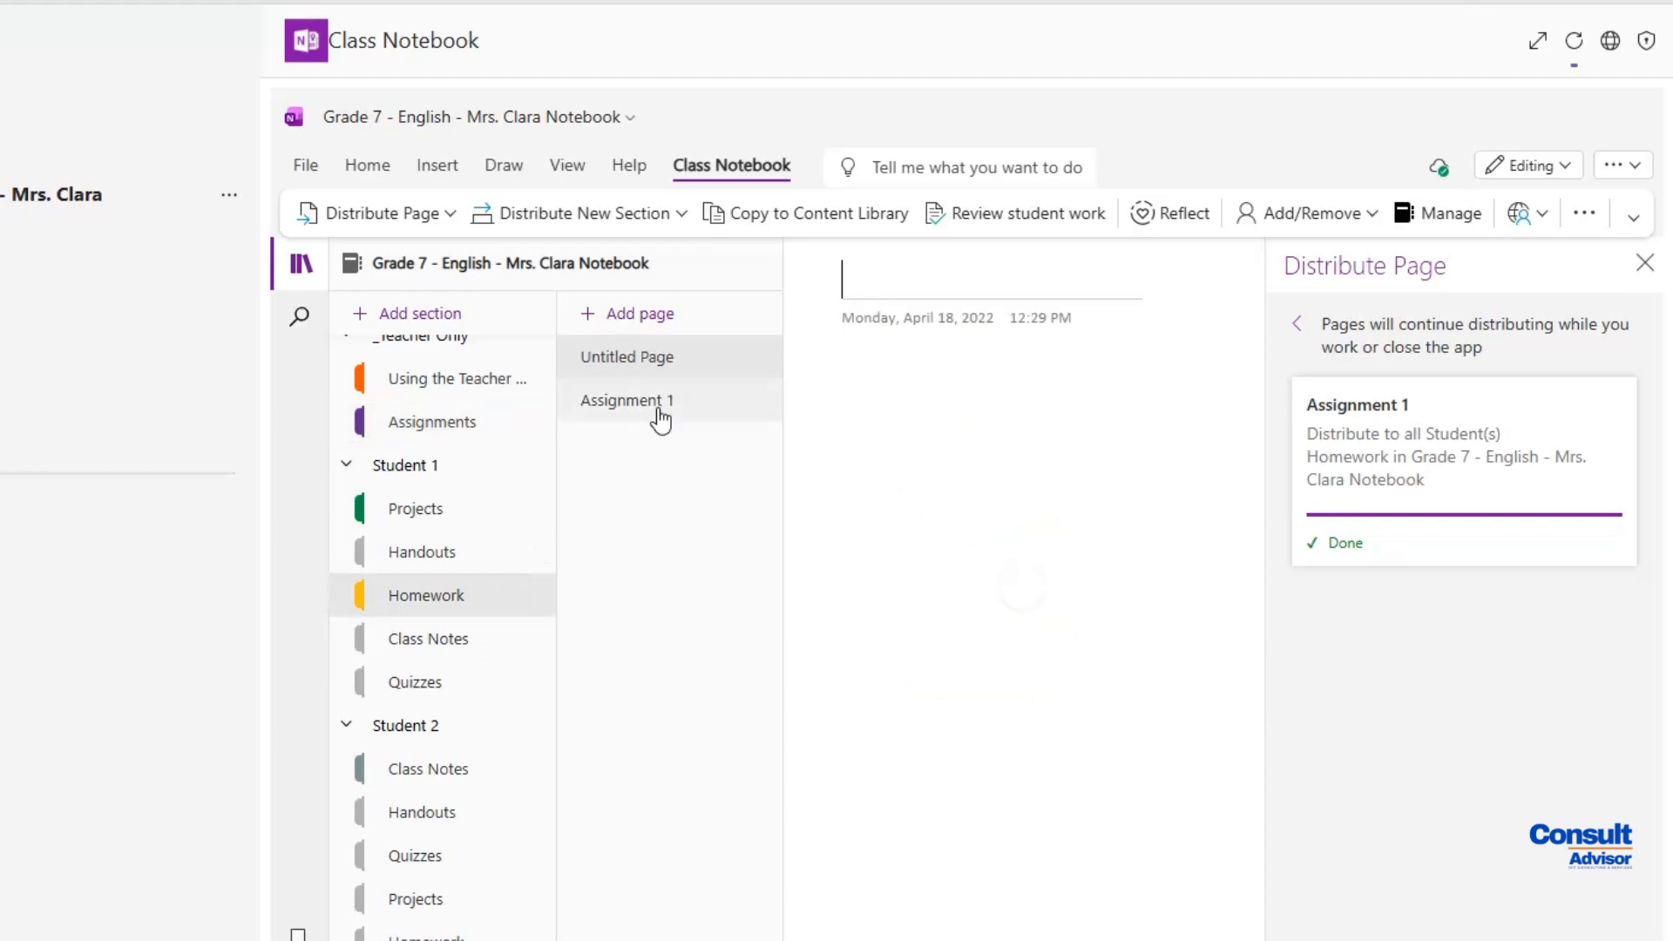
pyautogui.click(659, 412)
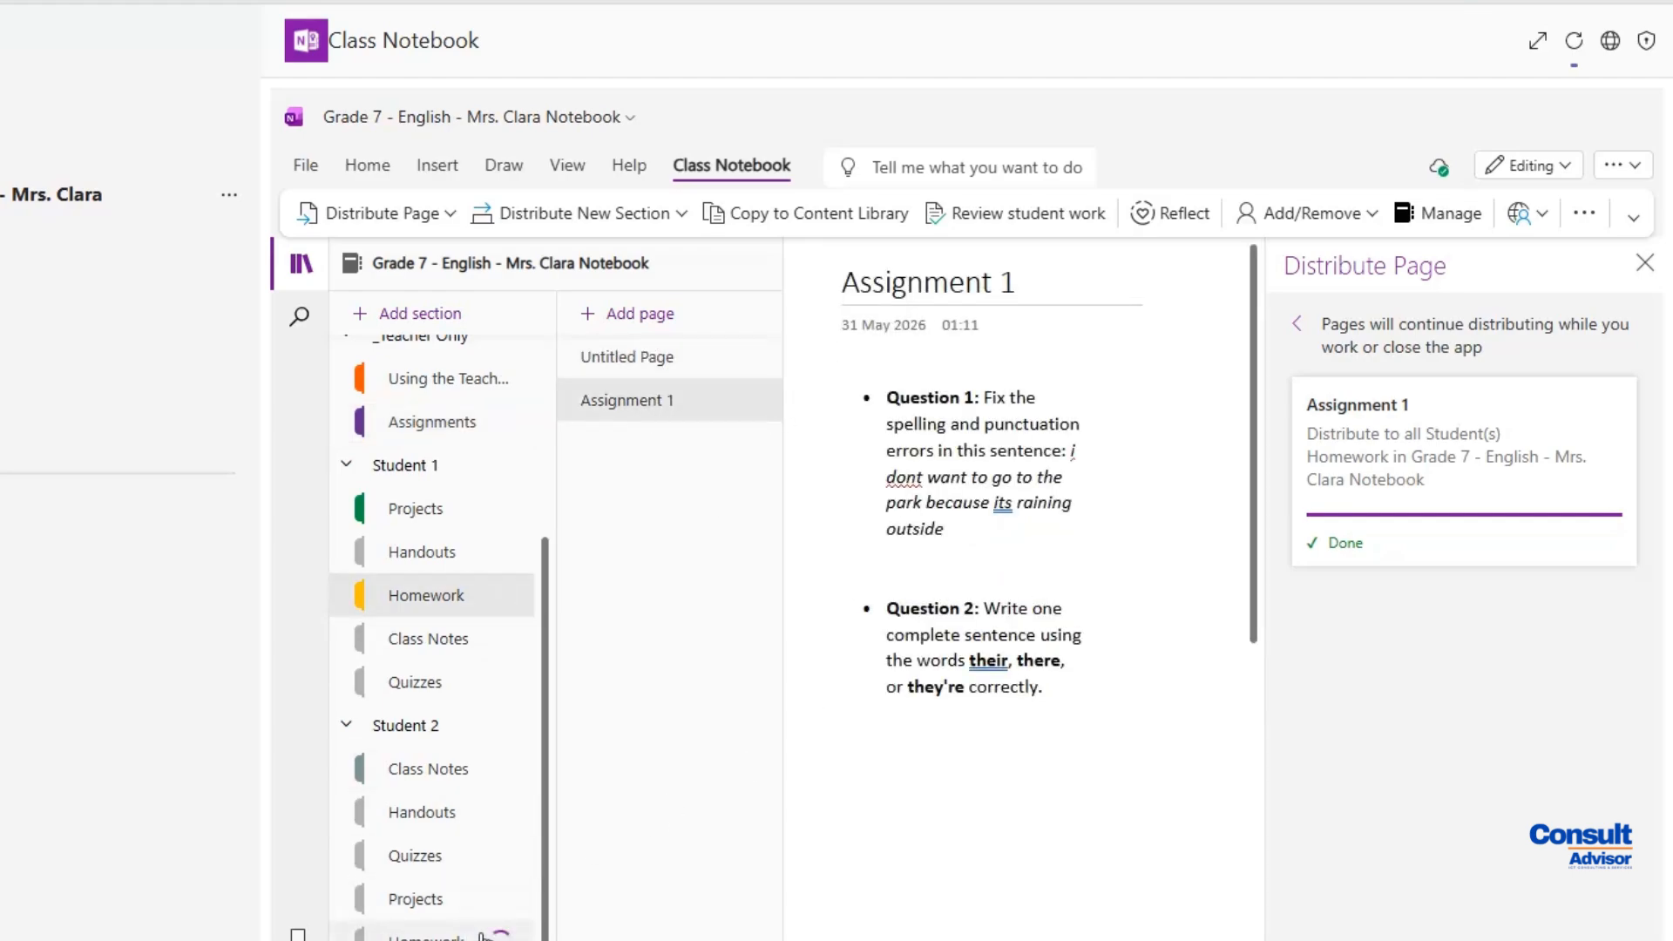
pyautogui.click(657, 415)
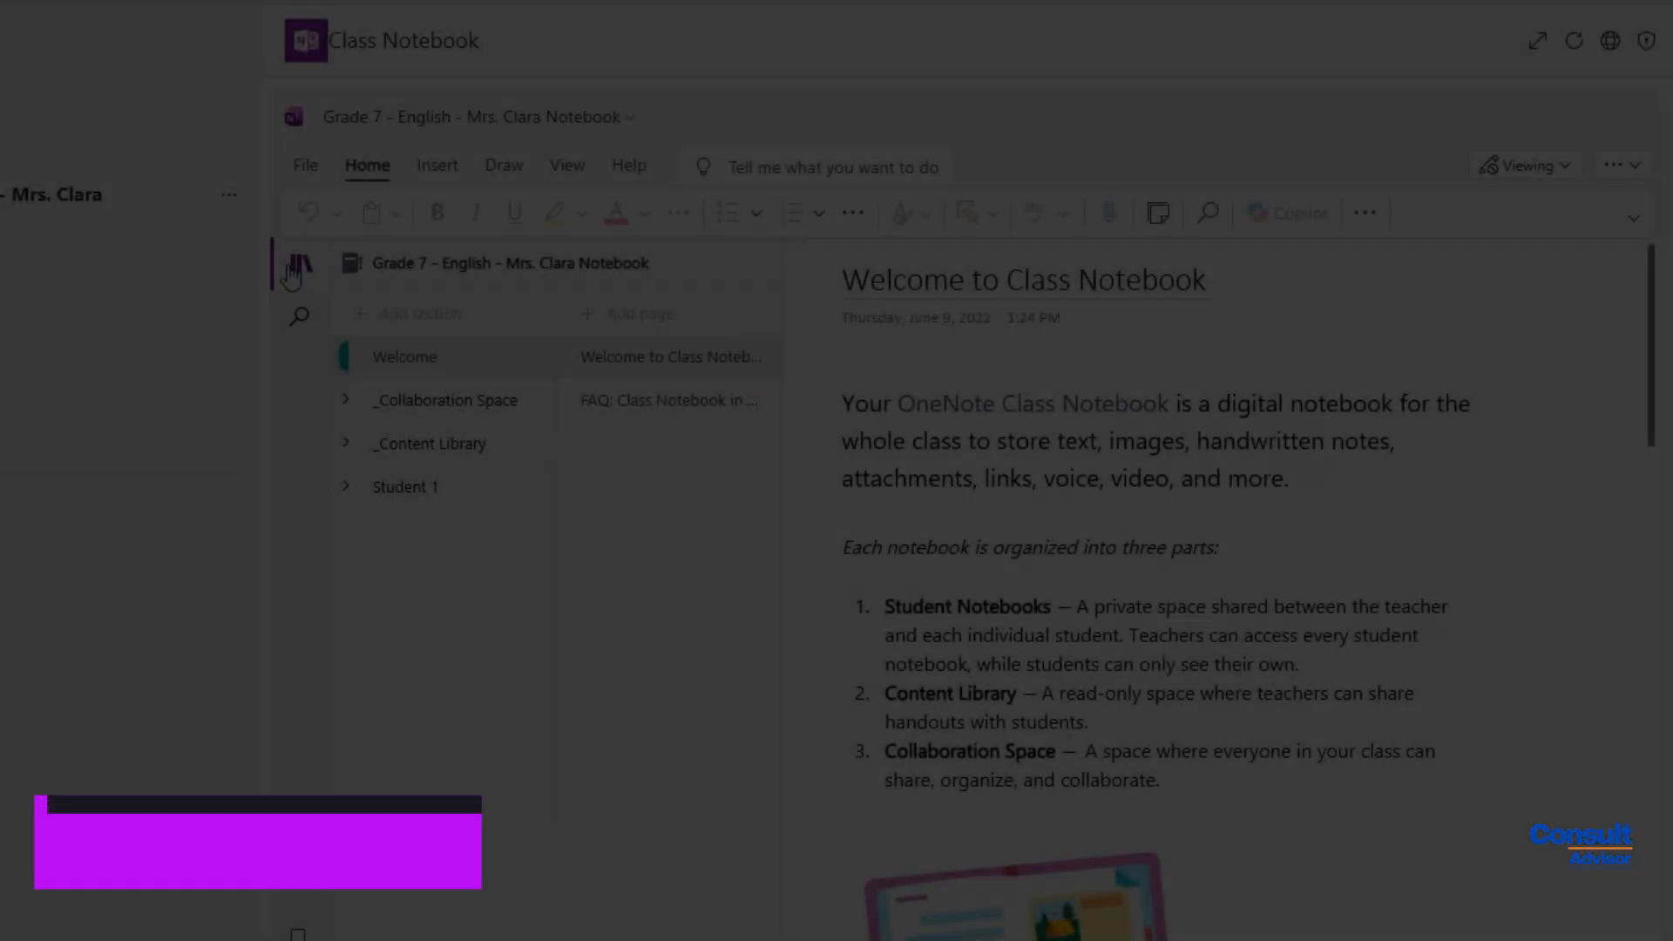
# In the student's account, open Assignment 1 in Student 1's Homework section and answer Question 1 with "I don't want to go to the park because it's raining outside."
pyautogui.click(296, 266)
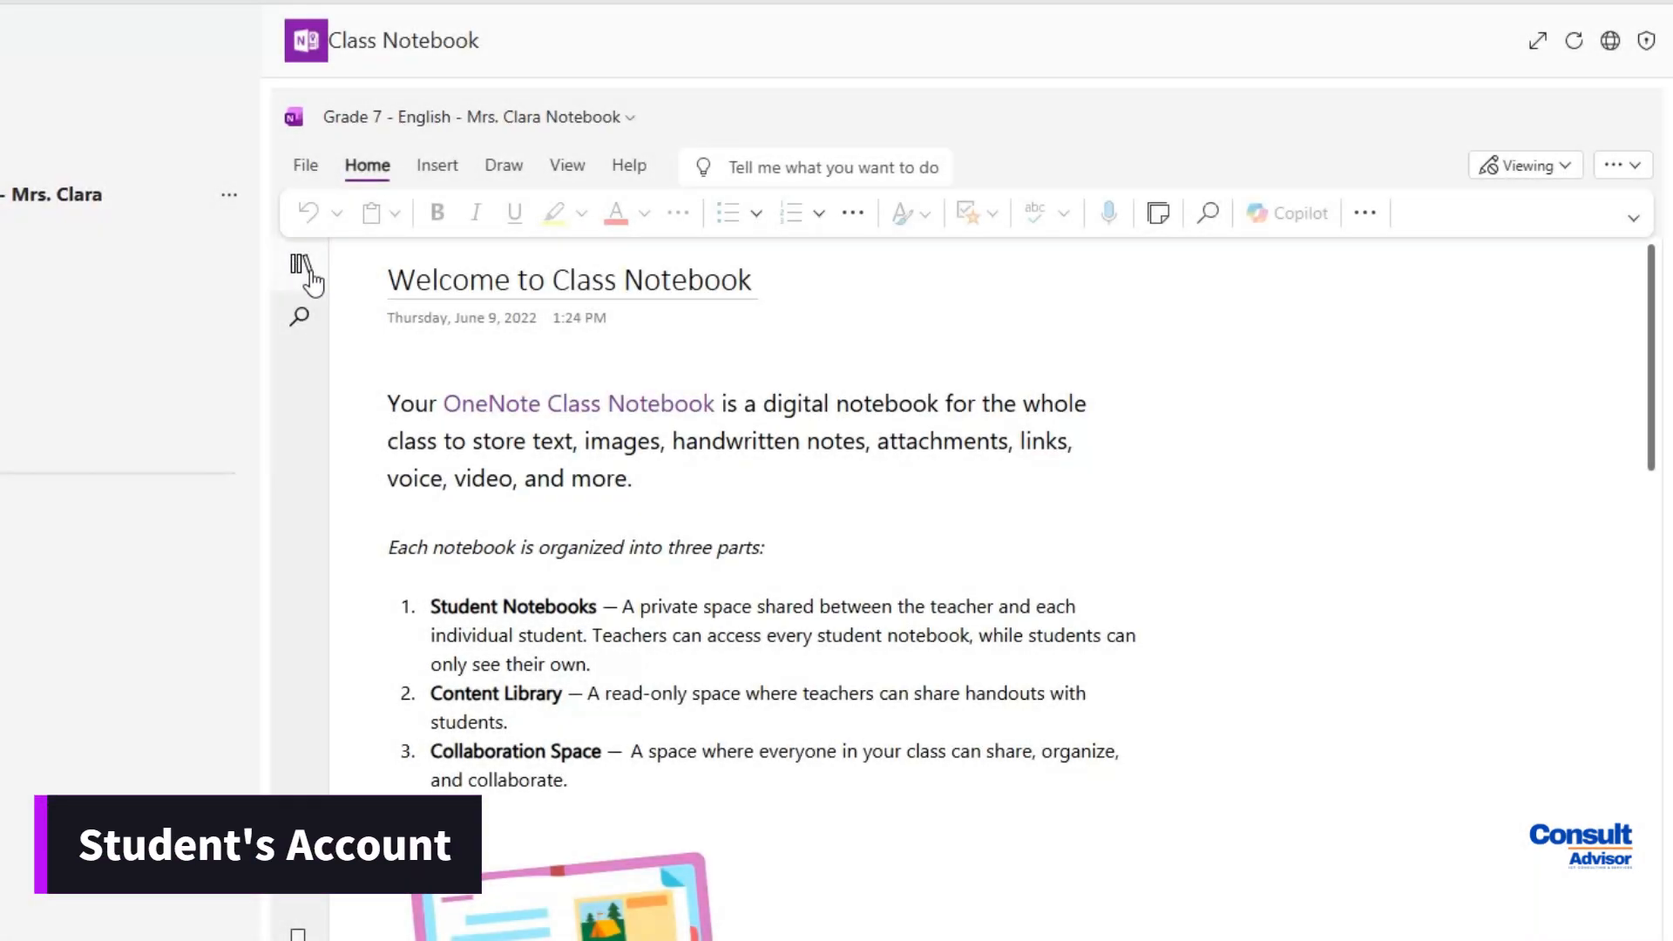
pyautogui.click(307, 272)
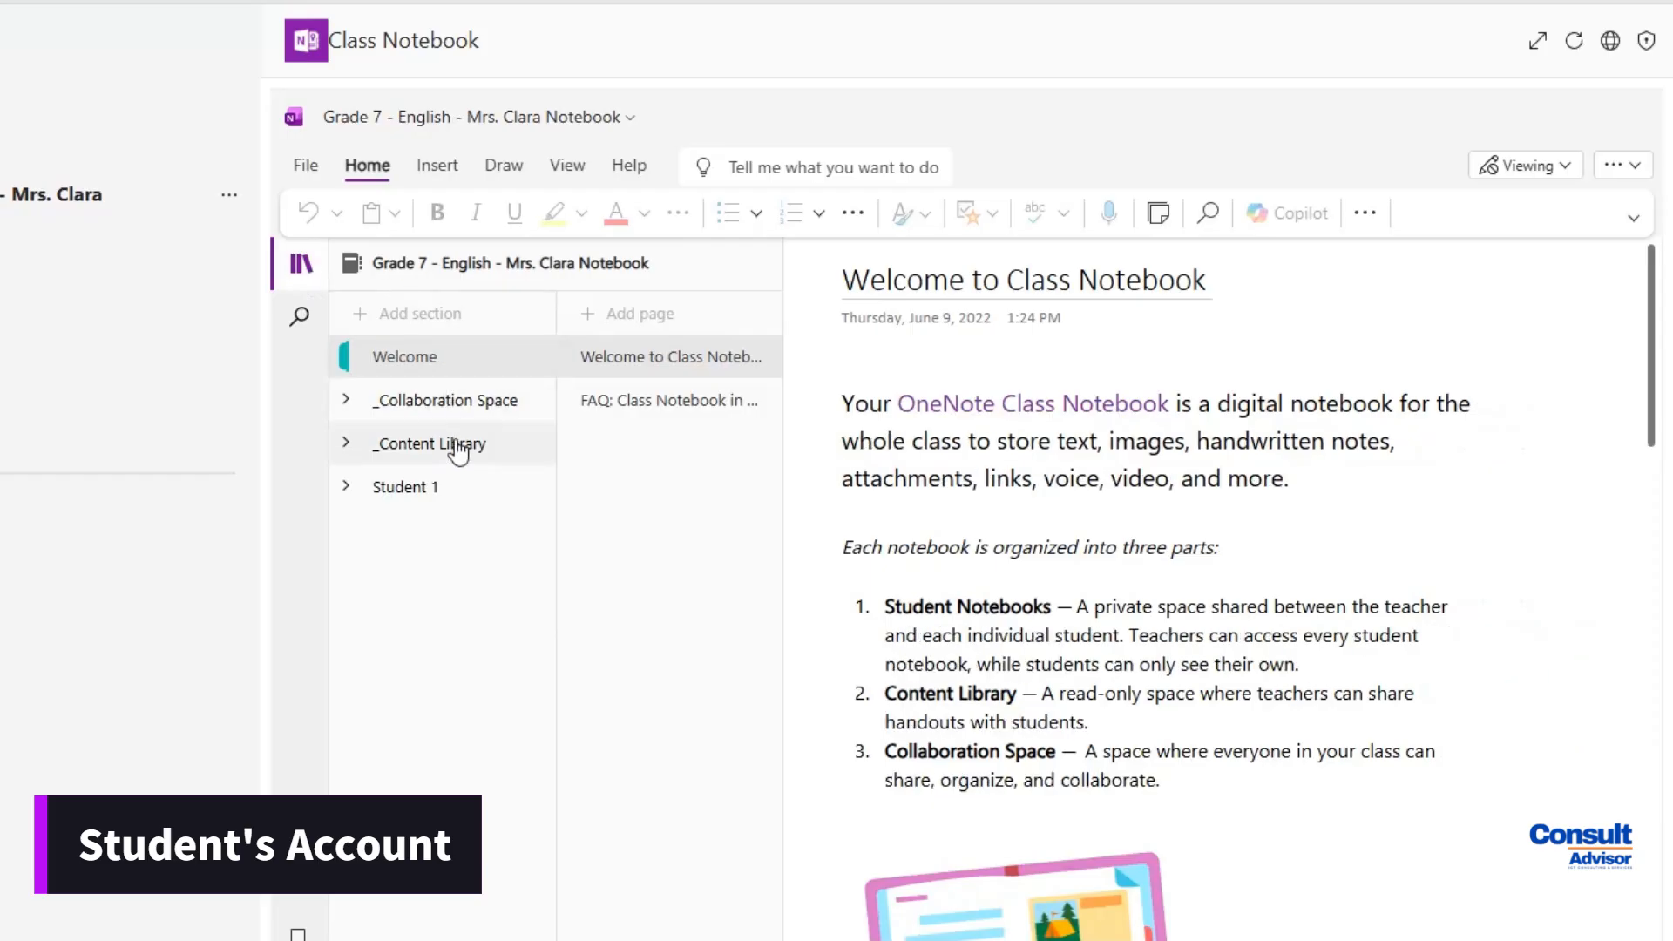
pyautogui.click(457, 488)
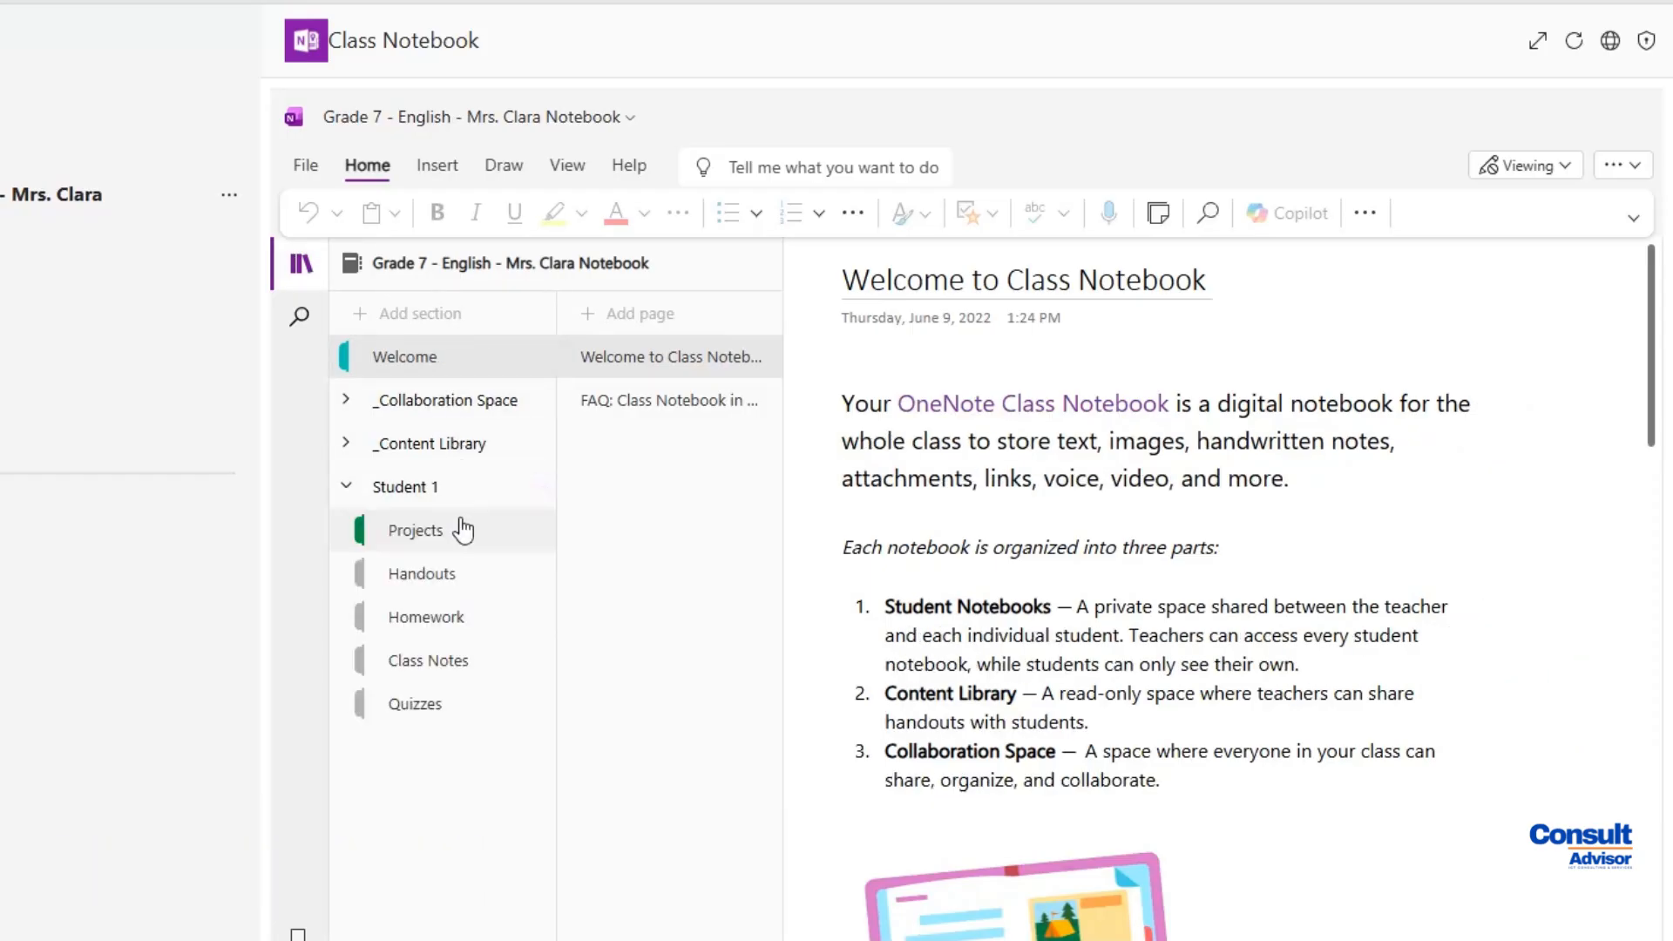
pyautogui.click(449, 616)
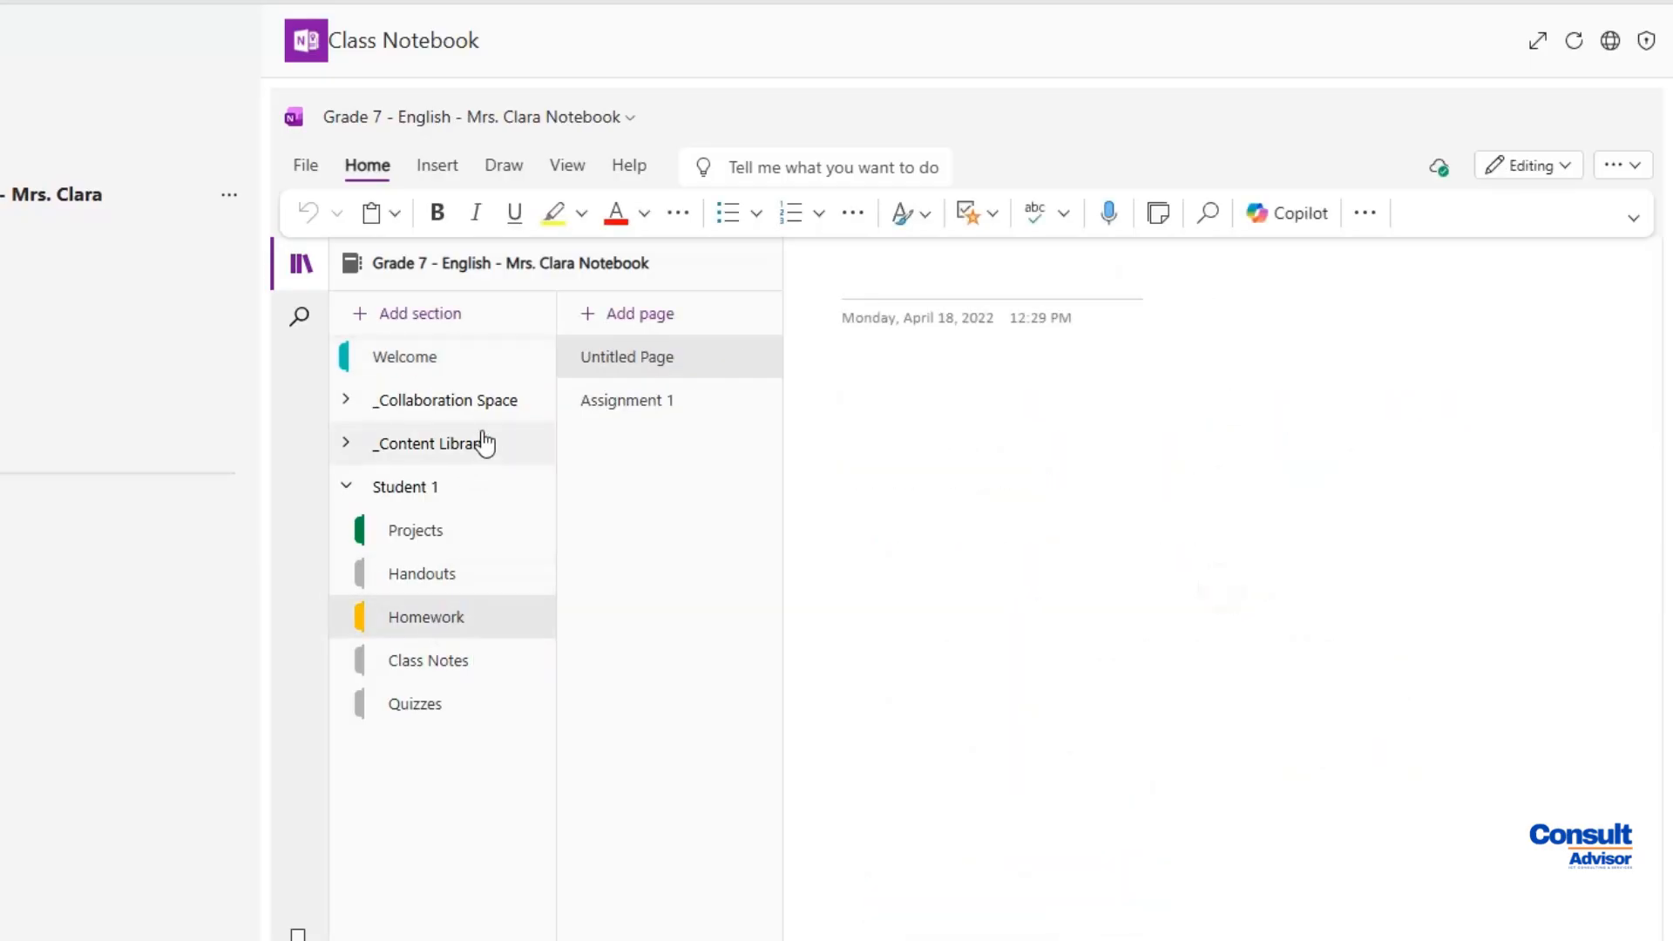
pyautogui.click(586, 406)
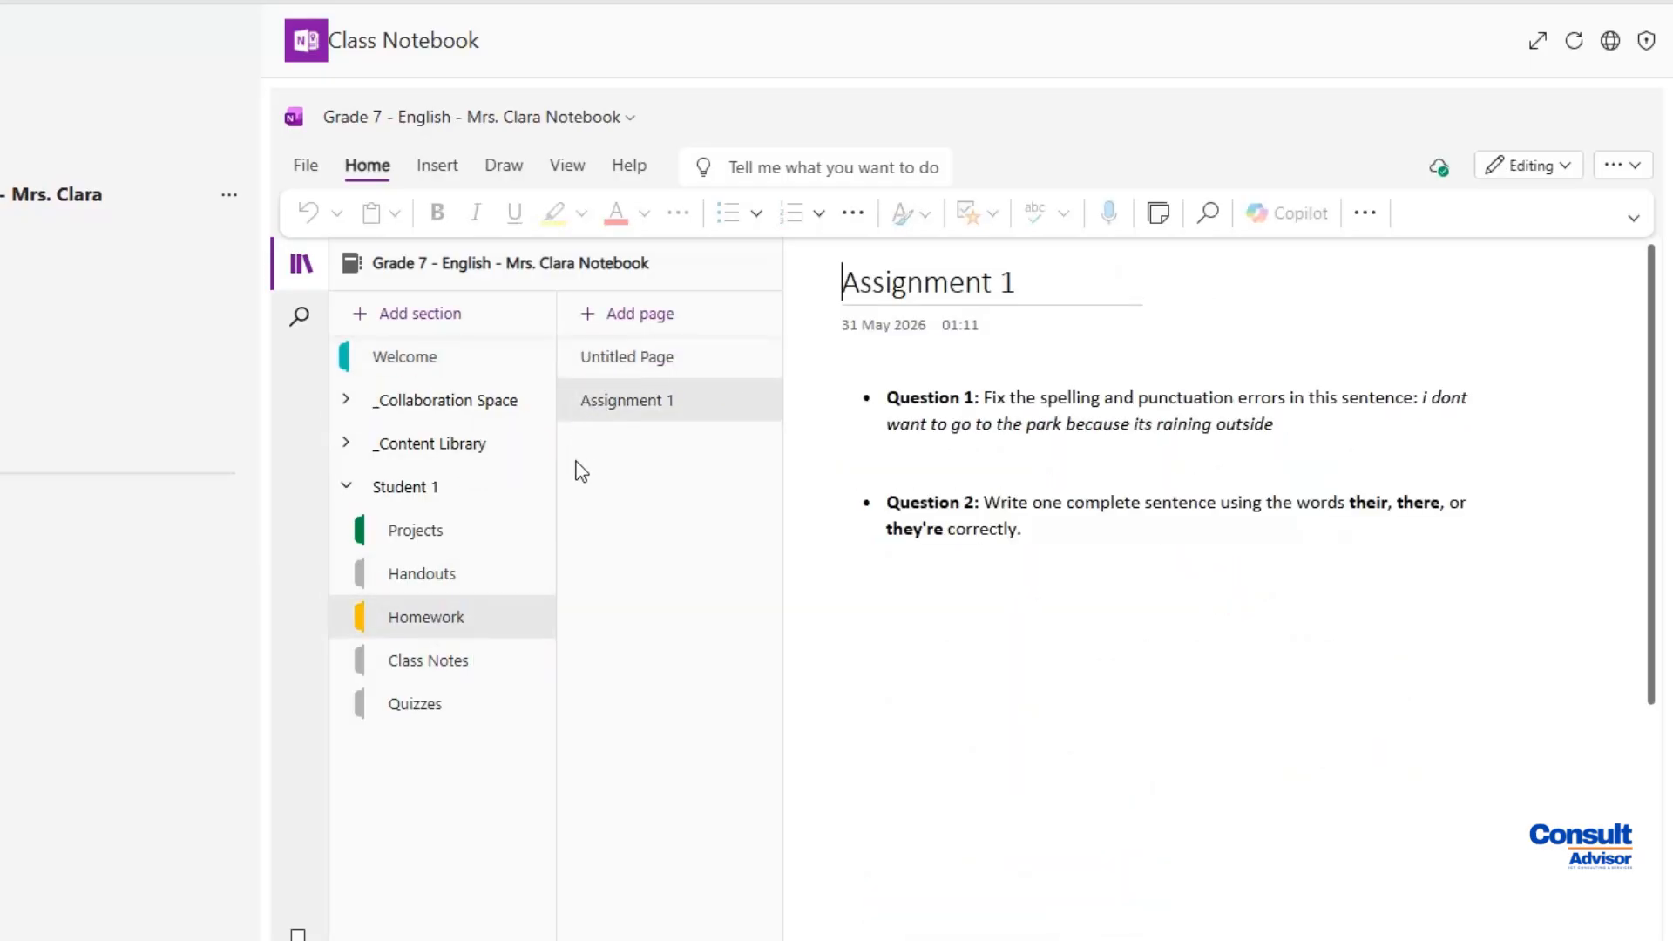
pyautogui.click(964, 455)
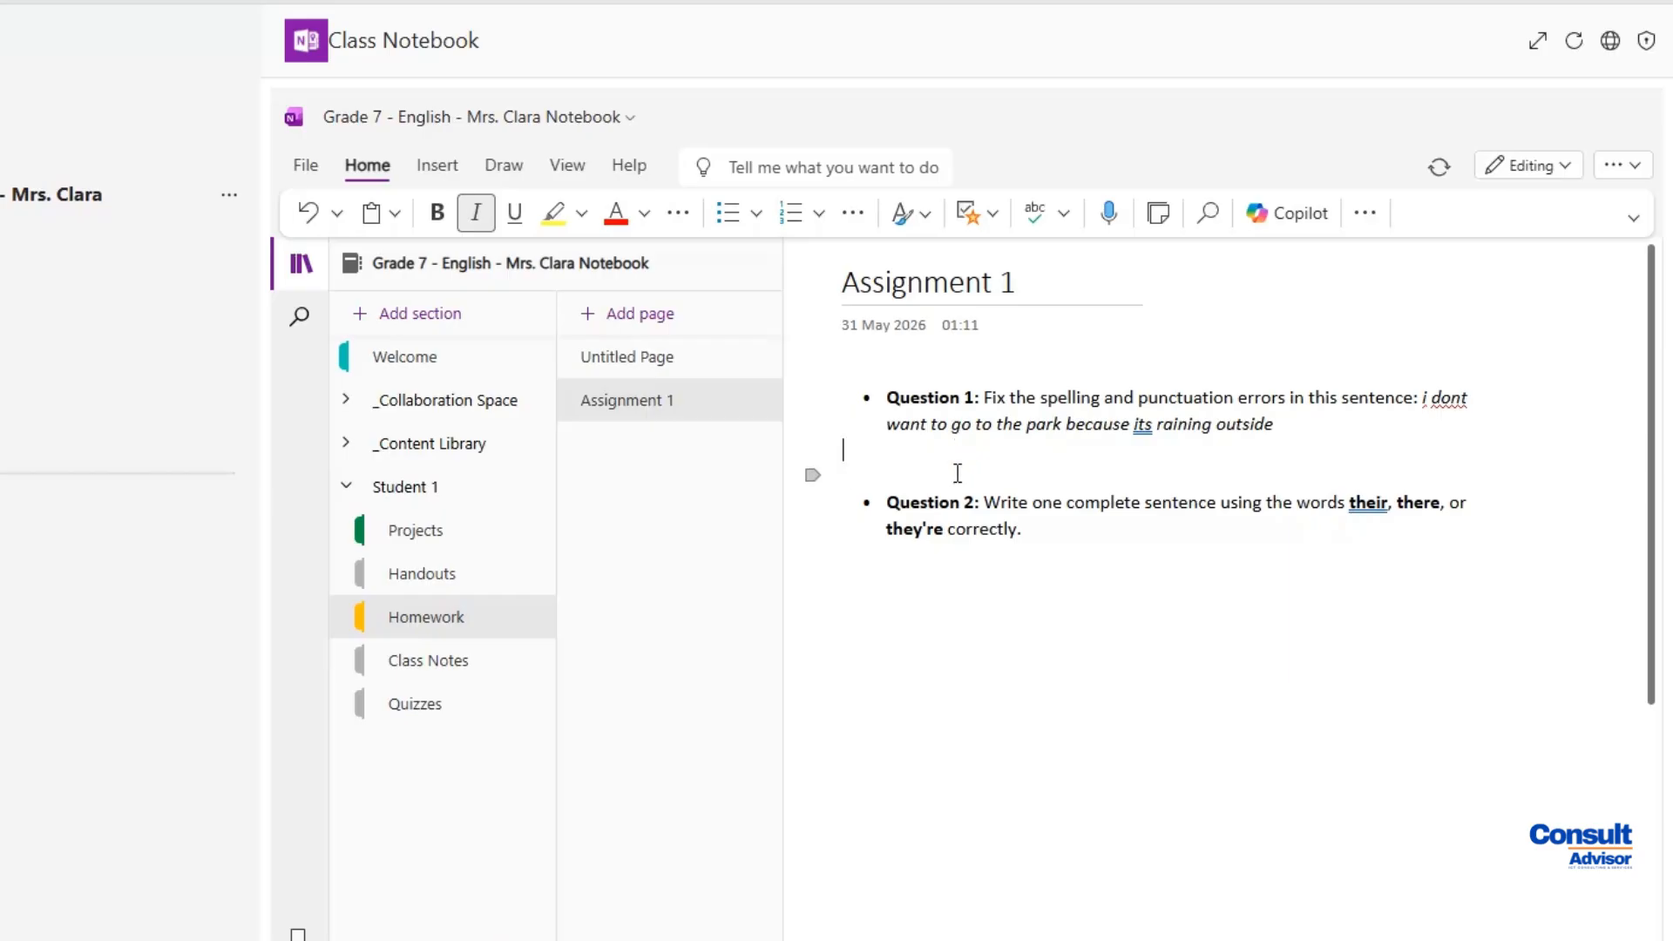
pyautogui.write("I don't want to go to the park because it's raining outside.")
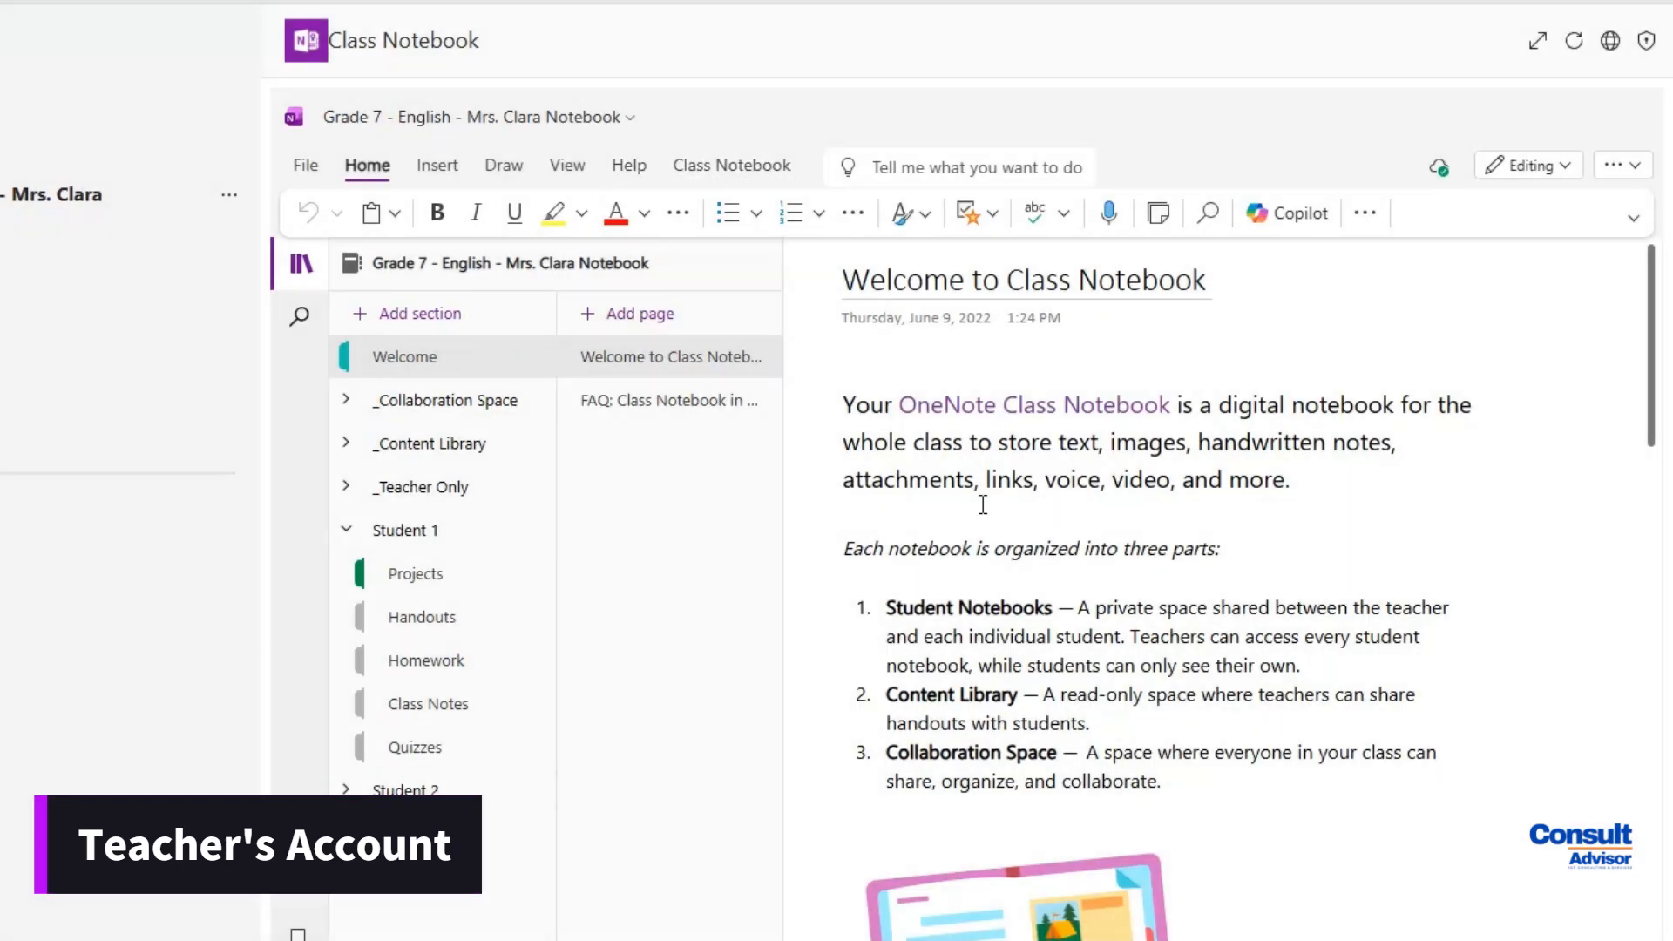
# In the teacher's account, use Review Student Work to open Student 1's Assignment 1 page from the Homework section
pyautogui.click(730, 176)
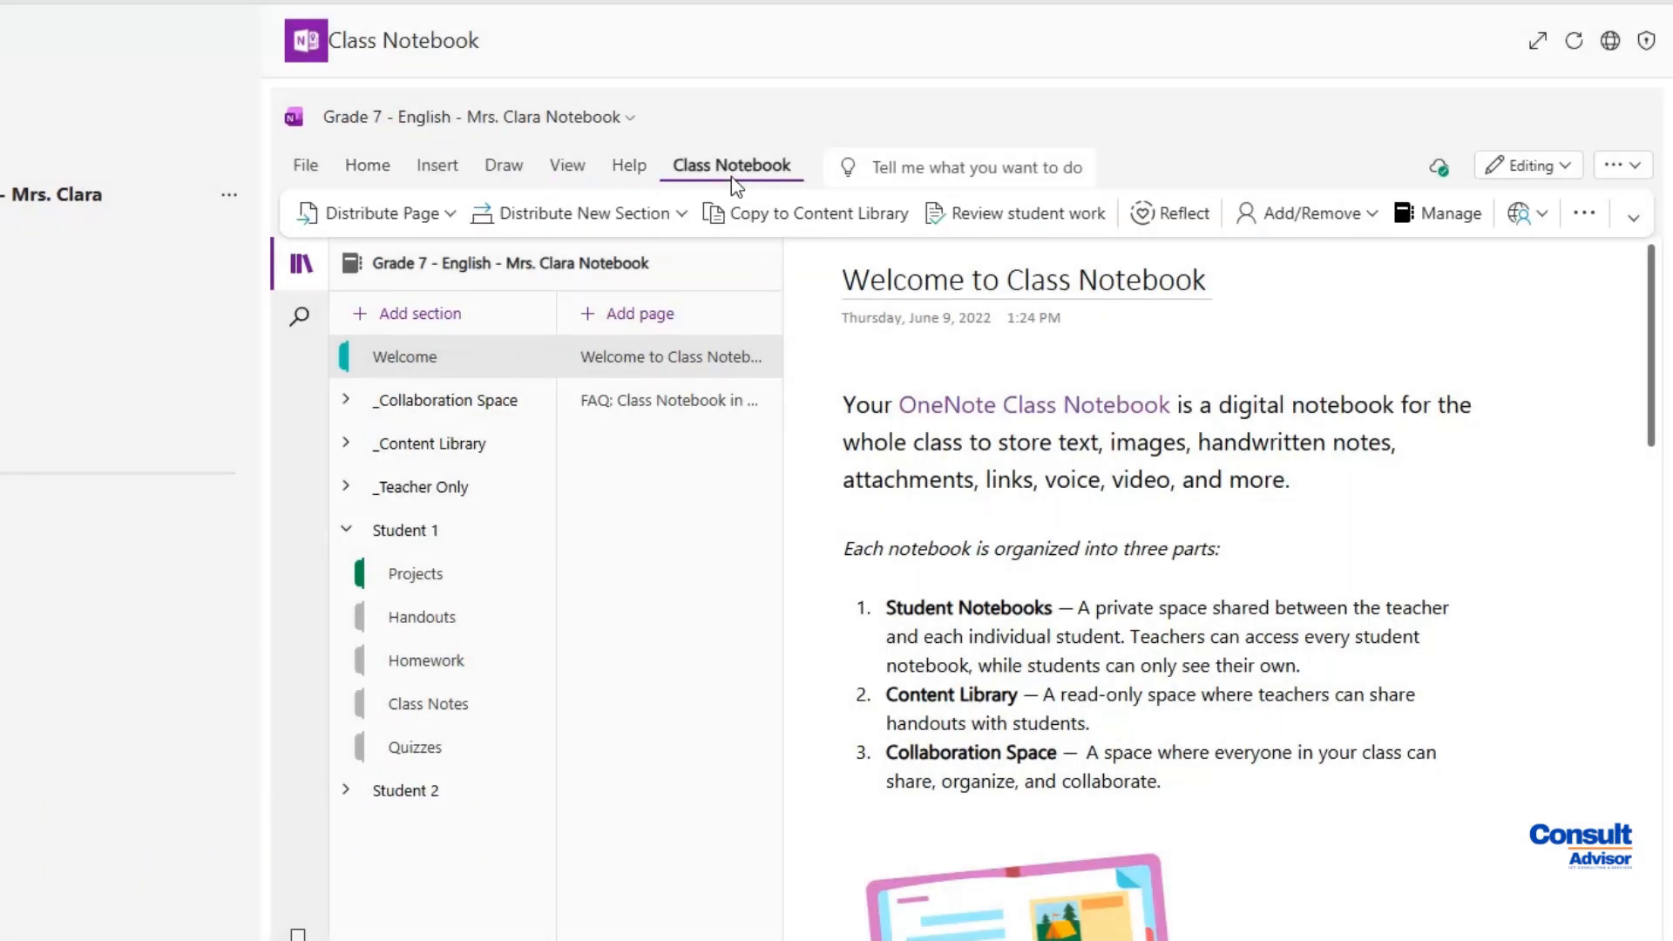
pyautogui.click(1036, 217)
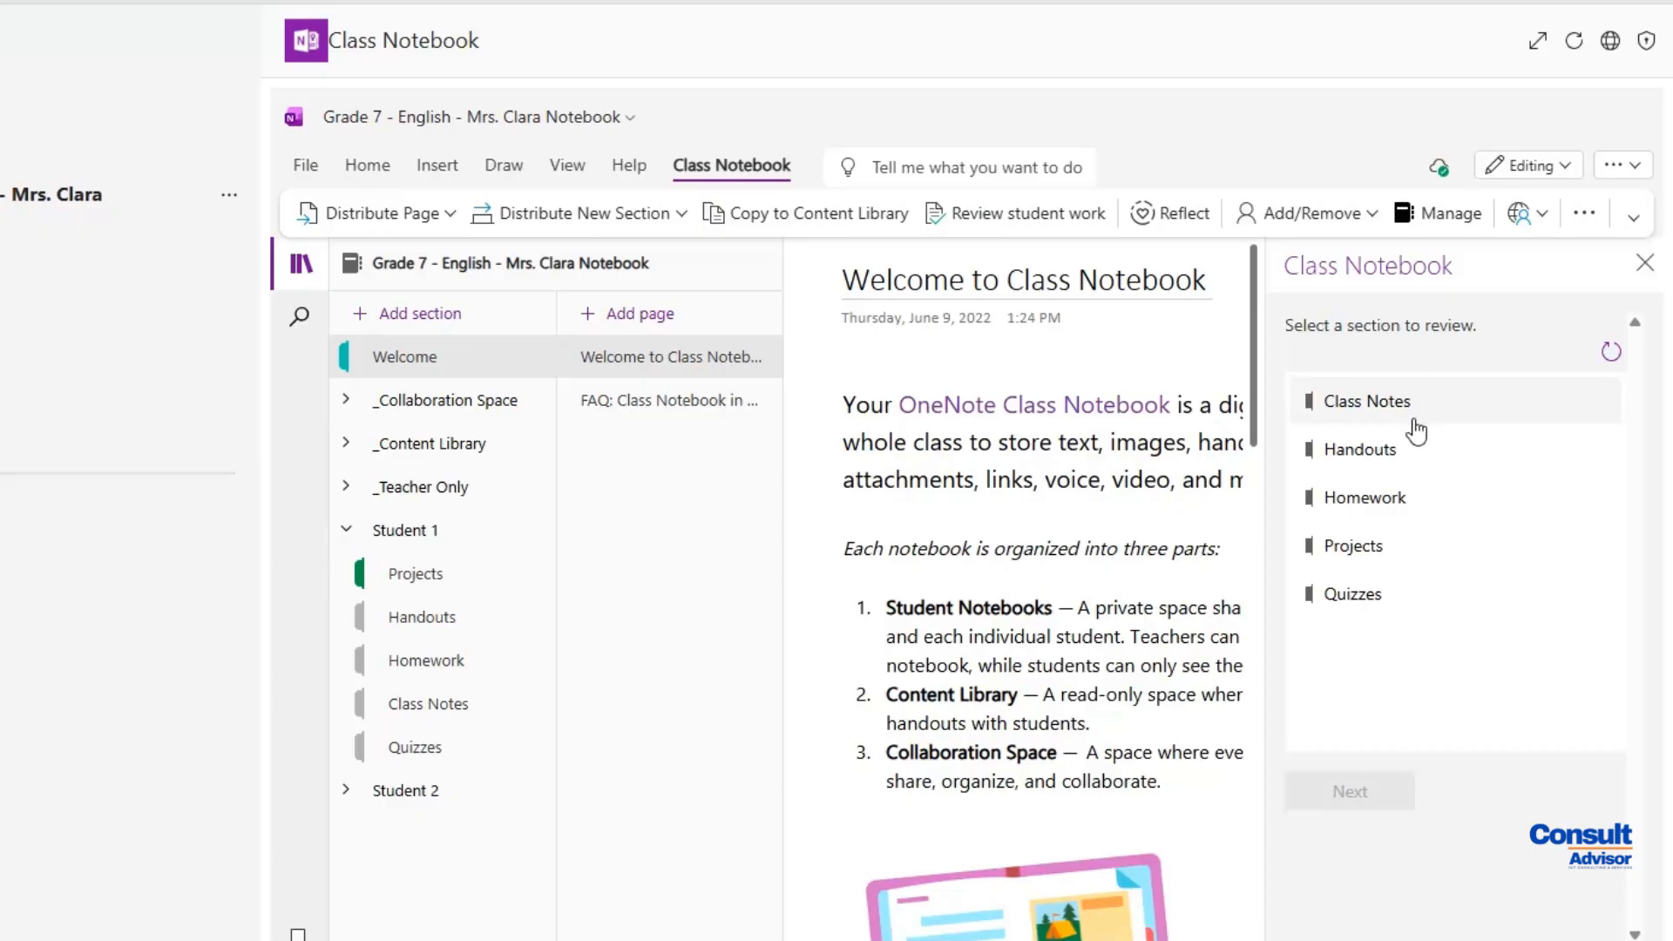
pyautogui.click(1421, 497)
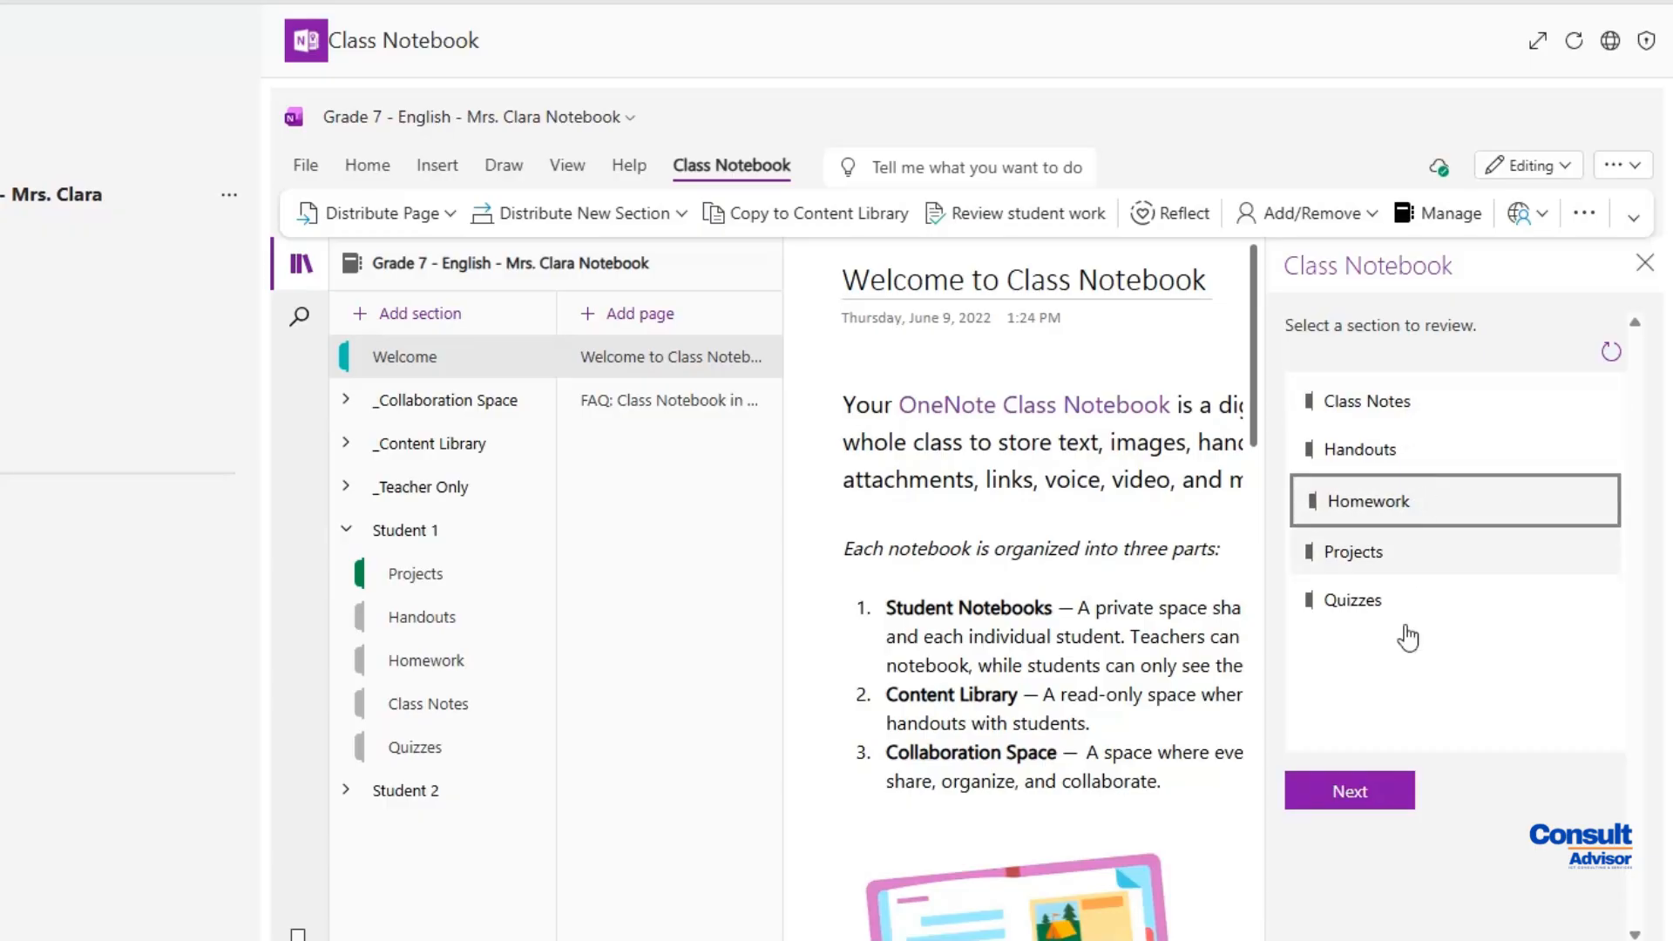
pyautogui.click(1366, 778)
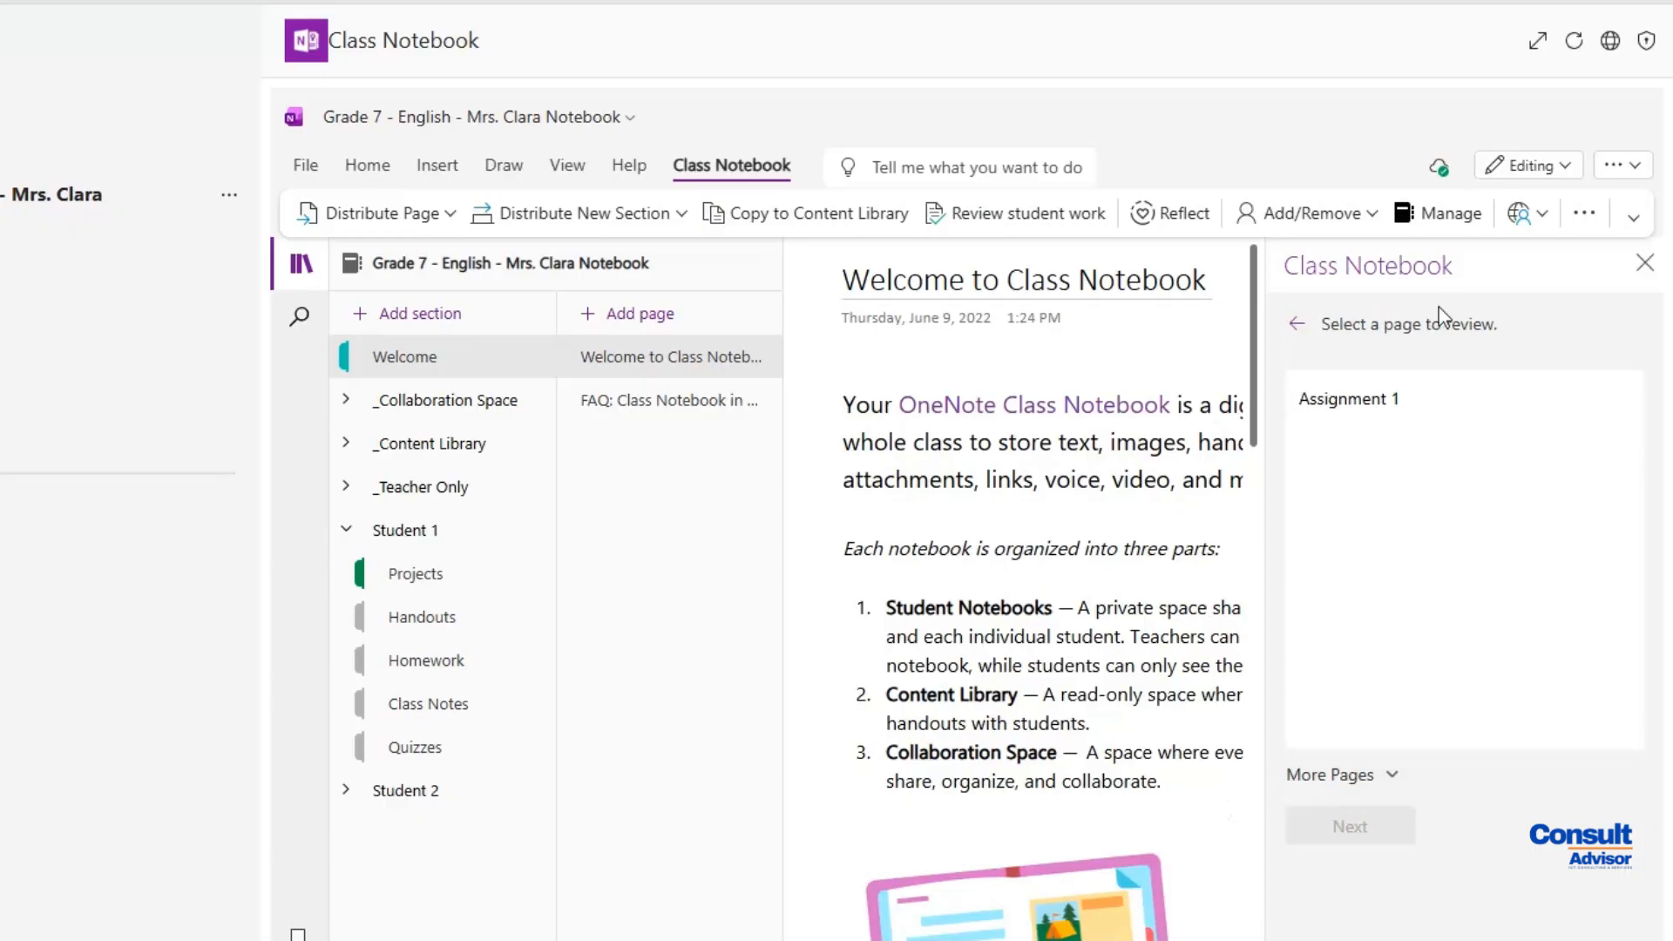
pyautogui.click(1423, 427)
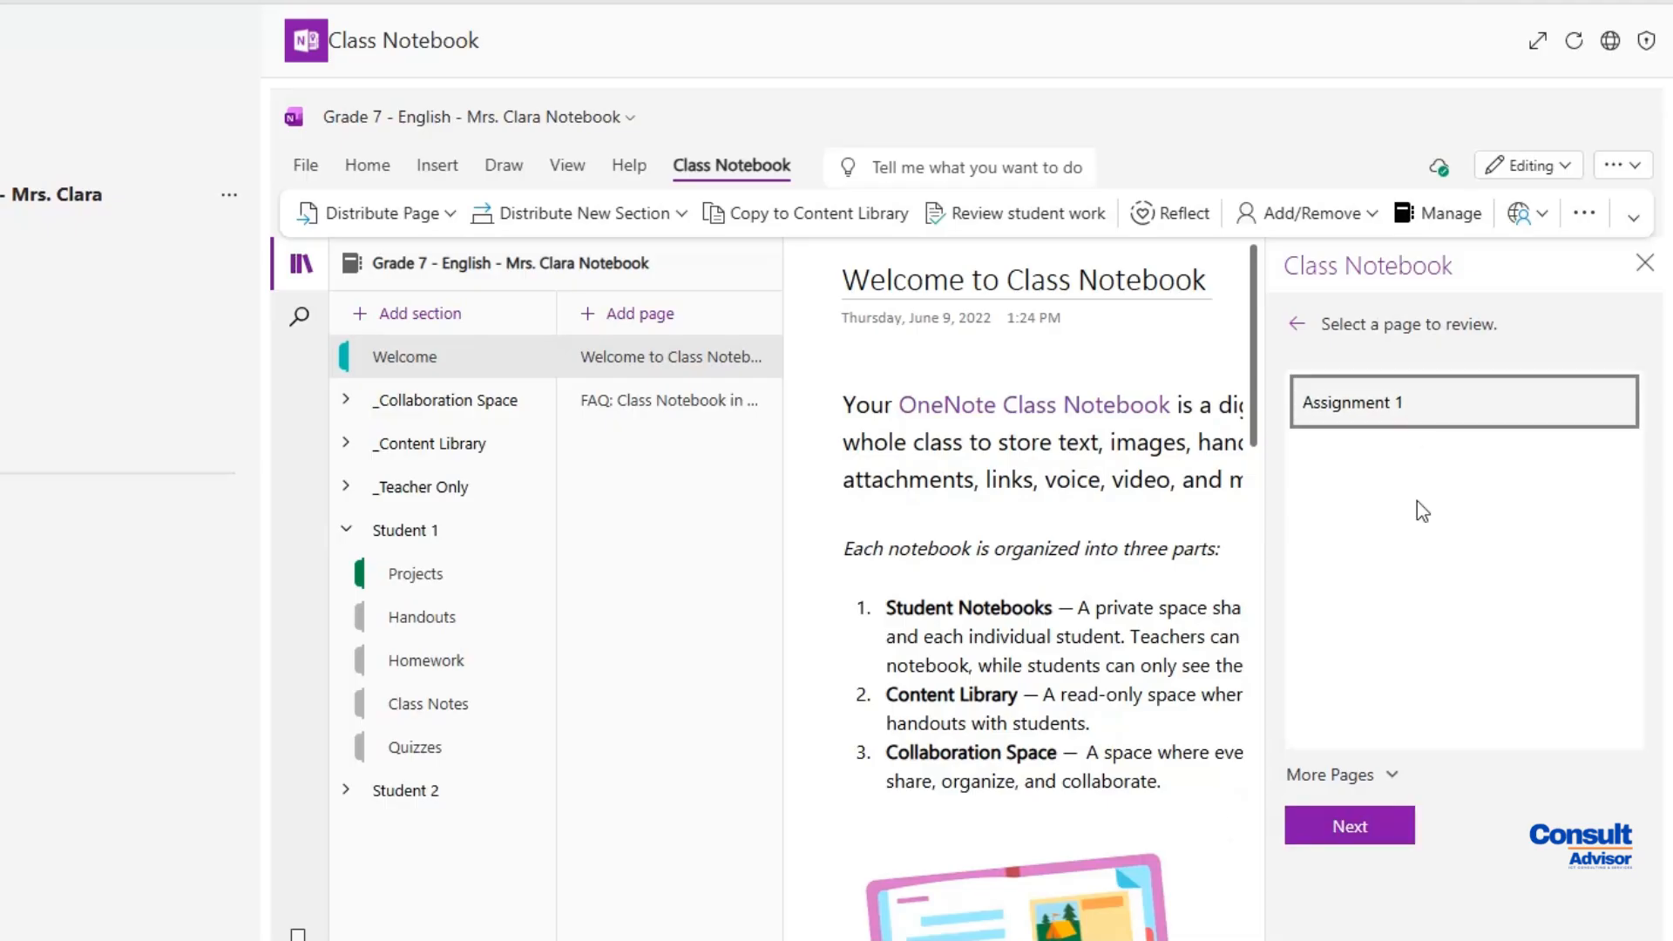
pyautogui.click(1360, 814)
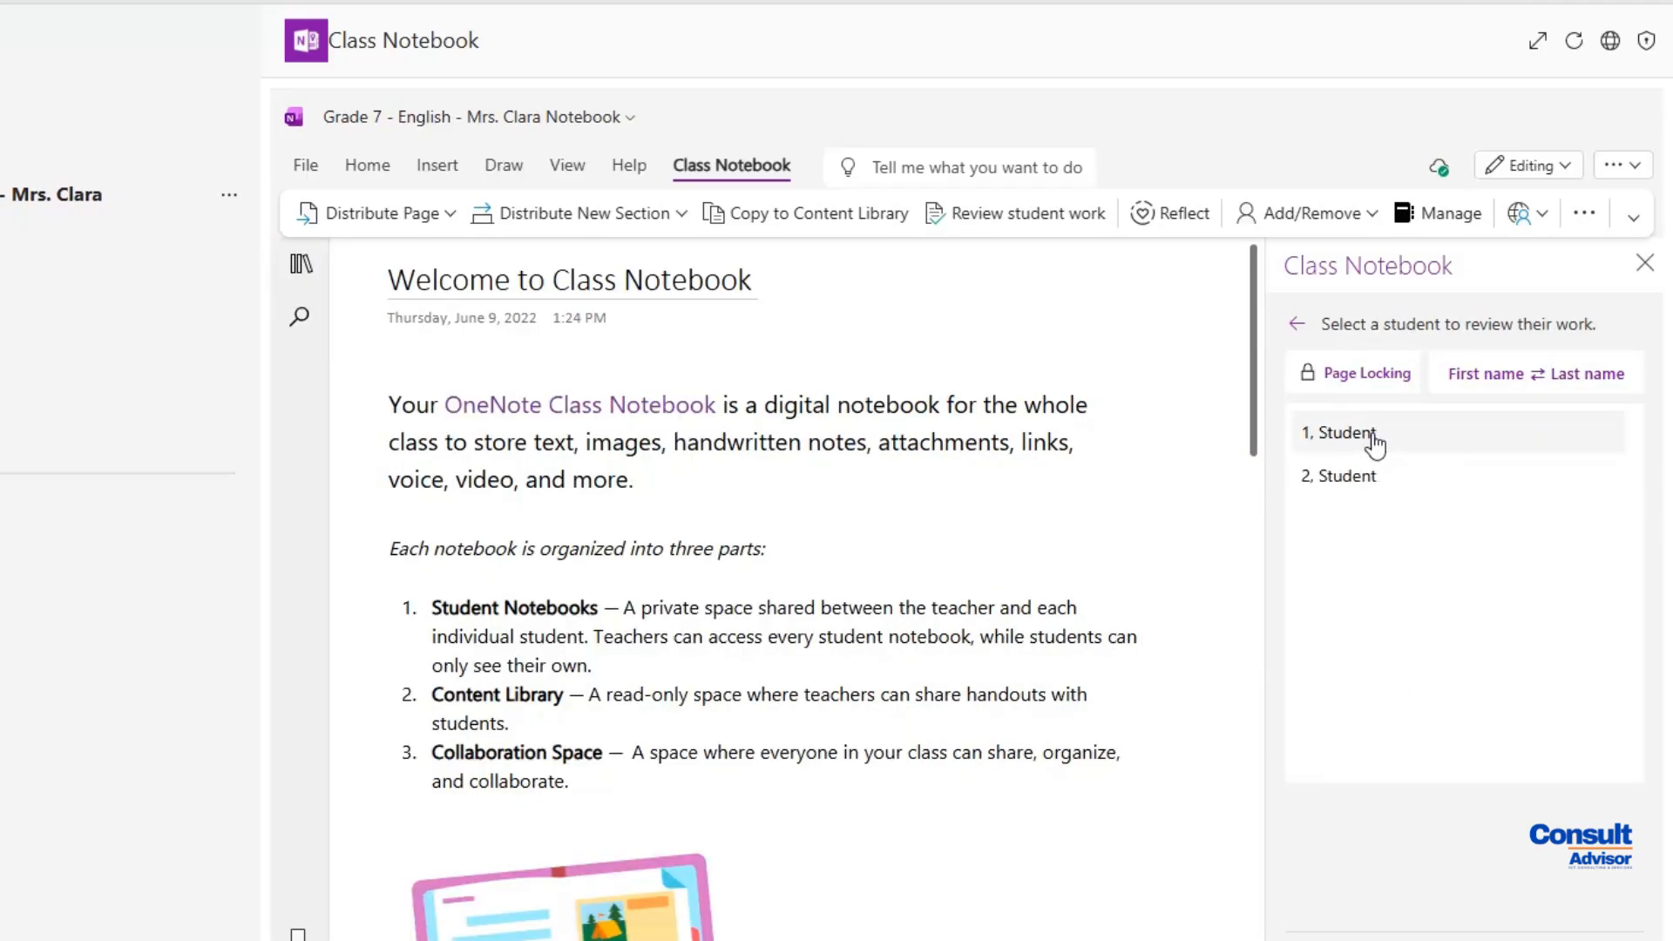
pyautogui.click(1371, 441)
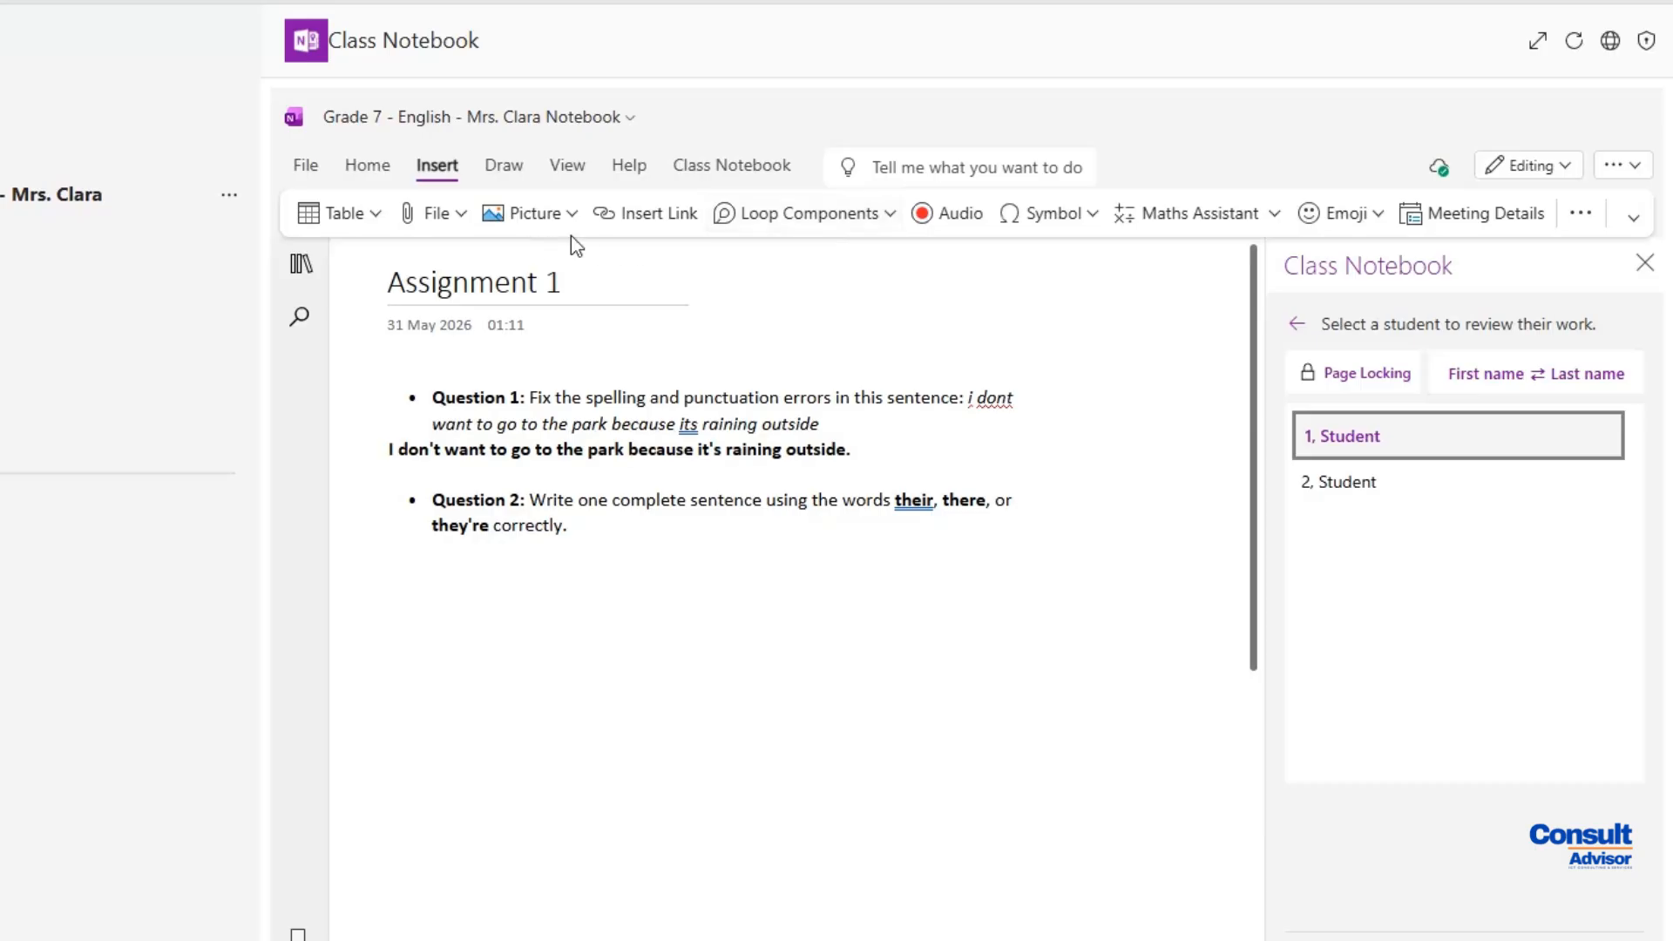
# Insert a sunglasses emoji on Student 1's Assignment 1 page and place it above Question 1
pyautogui.click(1373, 219)
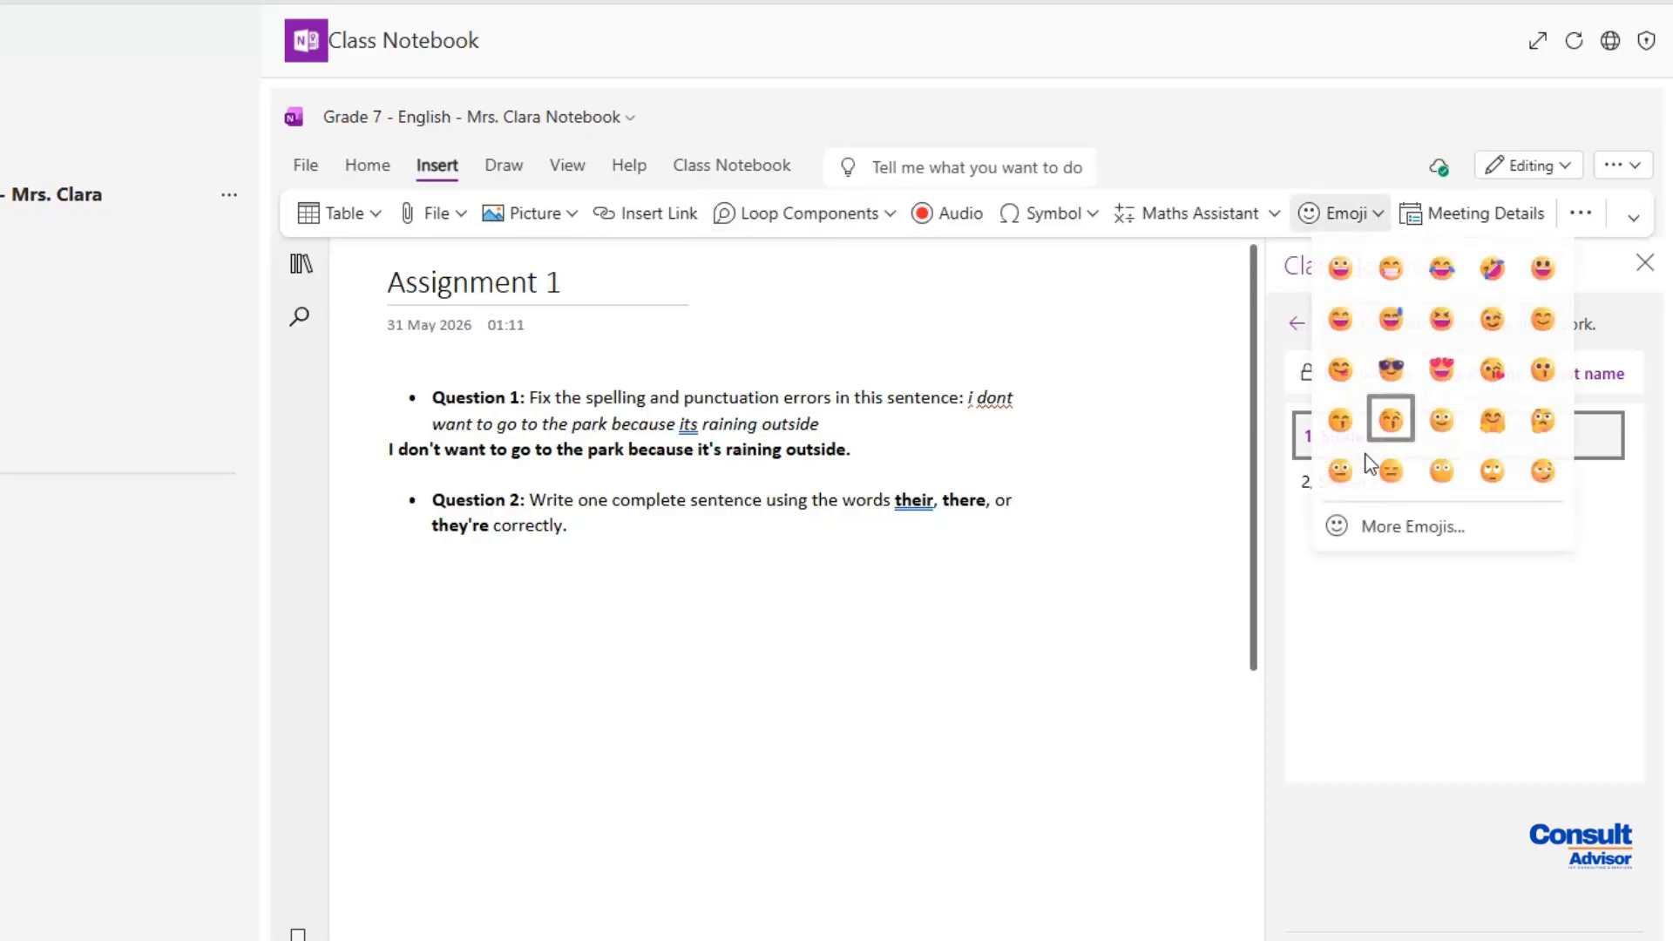
pyautogui.click(1376, 381)
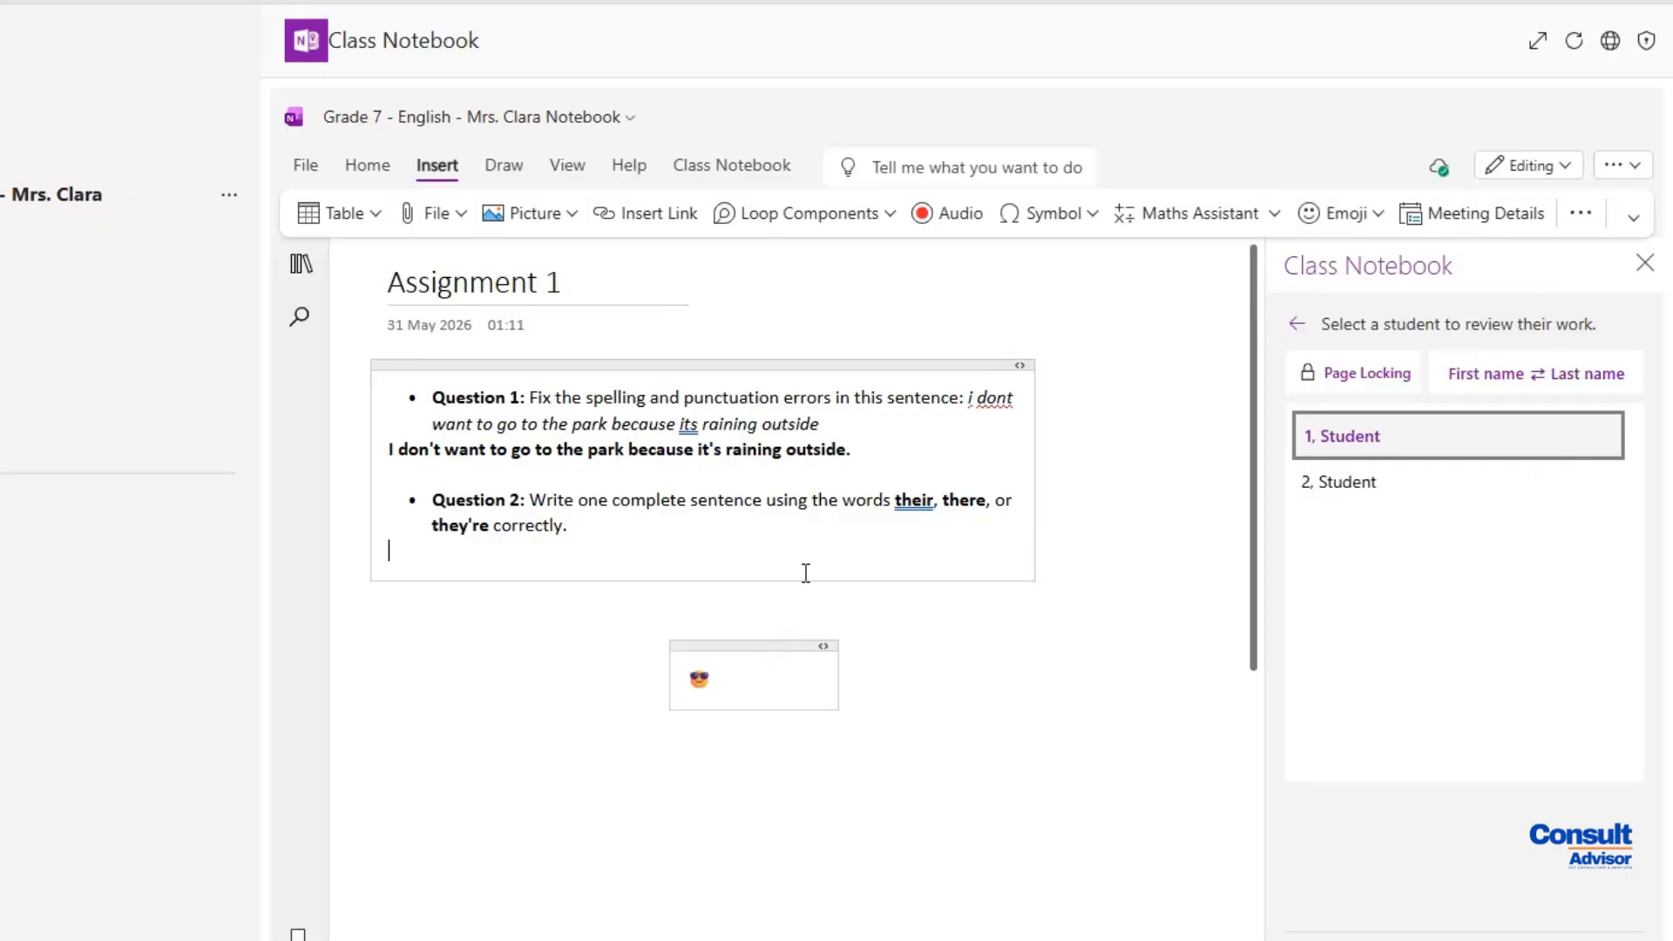
pyautogui.moveTo(770, 646); pyautogui.dragTo(921, 324)
# Mark Student 1's page in red ink beside the Question 1 answer and below Question 2
pyautogui.click(514, 168)
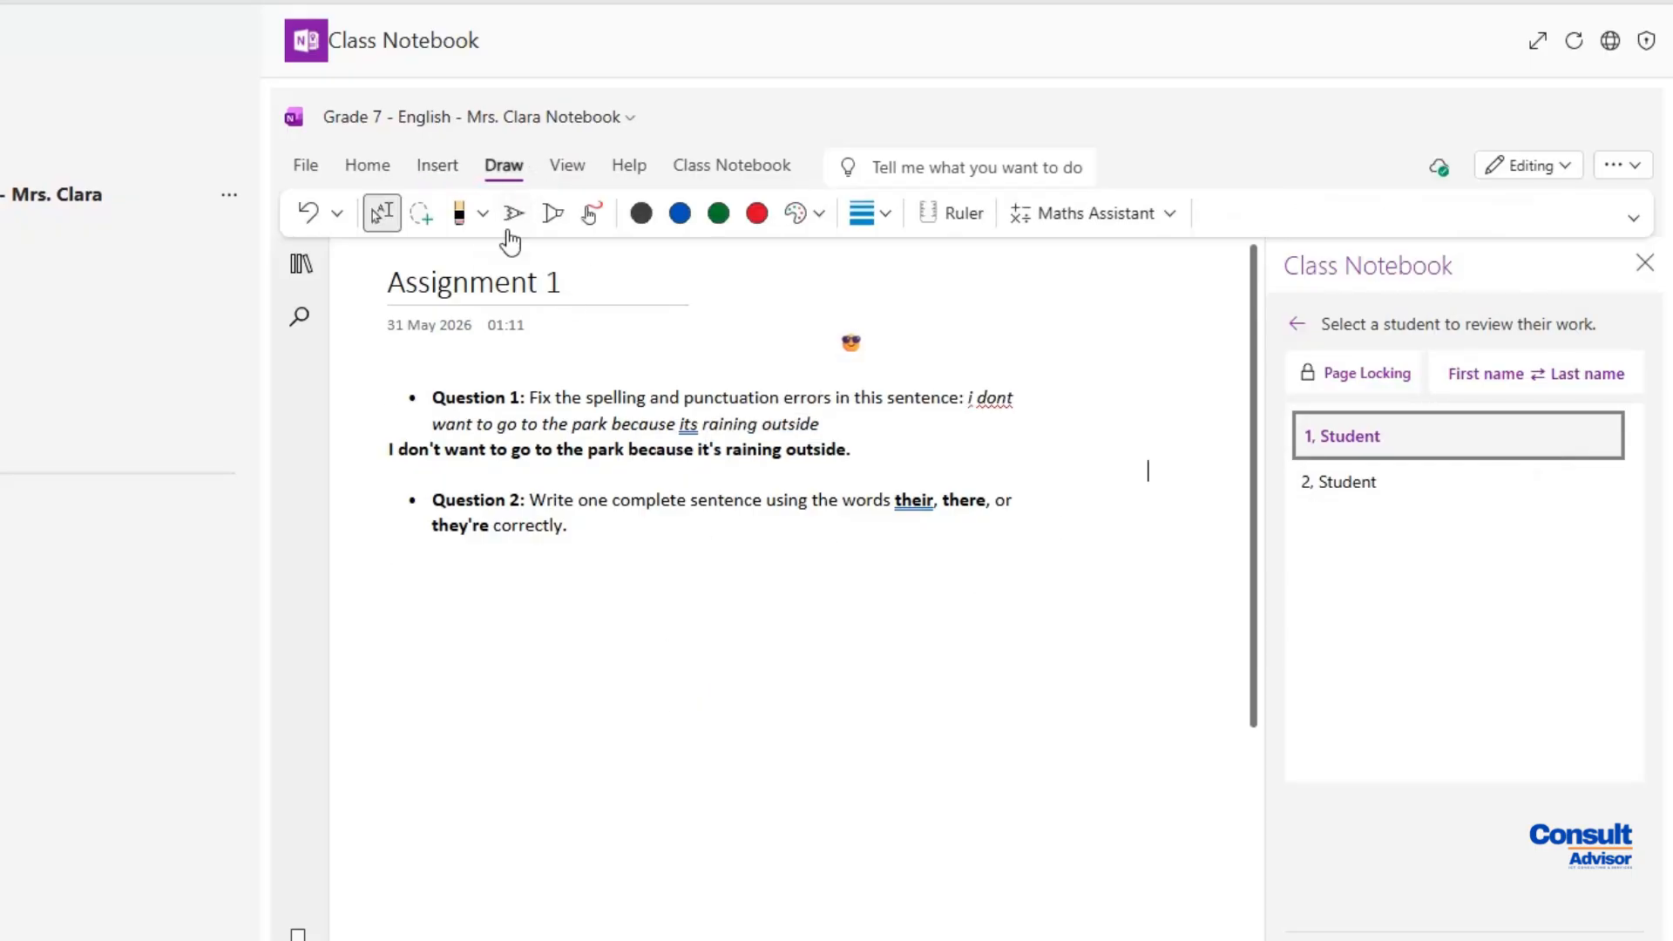
pyautogui.click(590, 214)
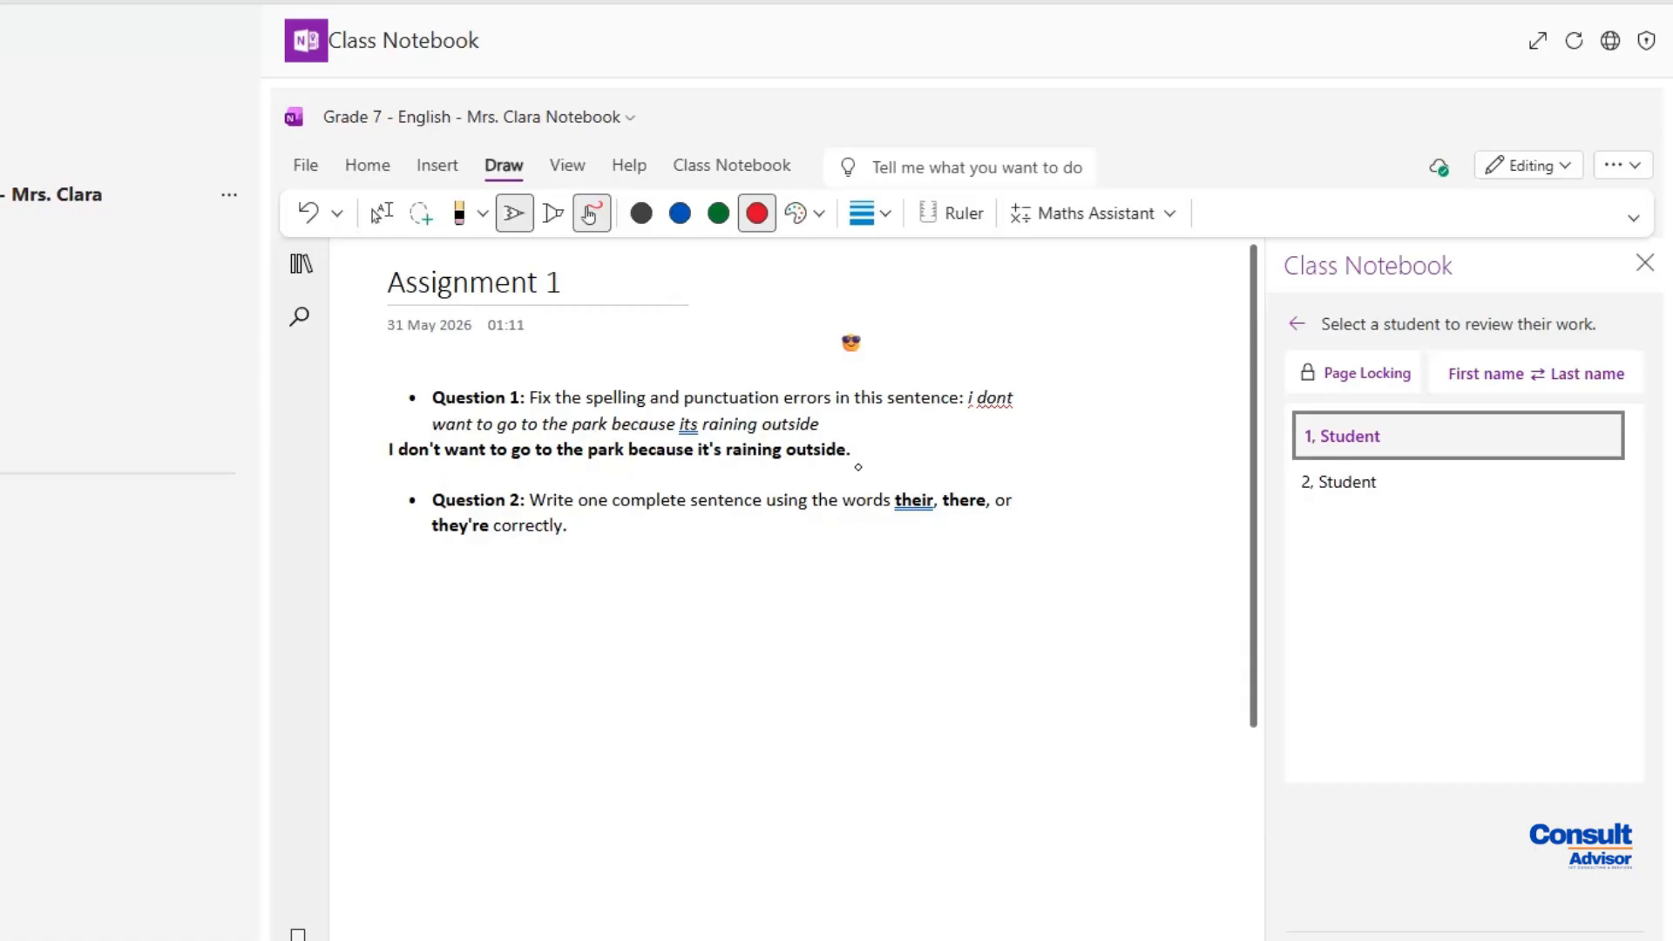
pyautogui.moveTo(903, 439); pyautogui.dragTo(916, 429)
pyautogui.moveTo(427, 555)
pyautogui.mouseDown()
pyautogui.moveTo(573, 550)
pyautogui.moveTo(611, 580)
pyautogui.mouseUp()
pyautogui.click(621, 602)
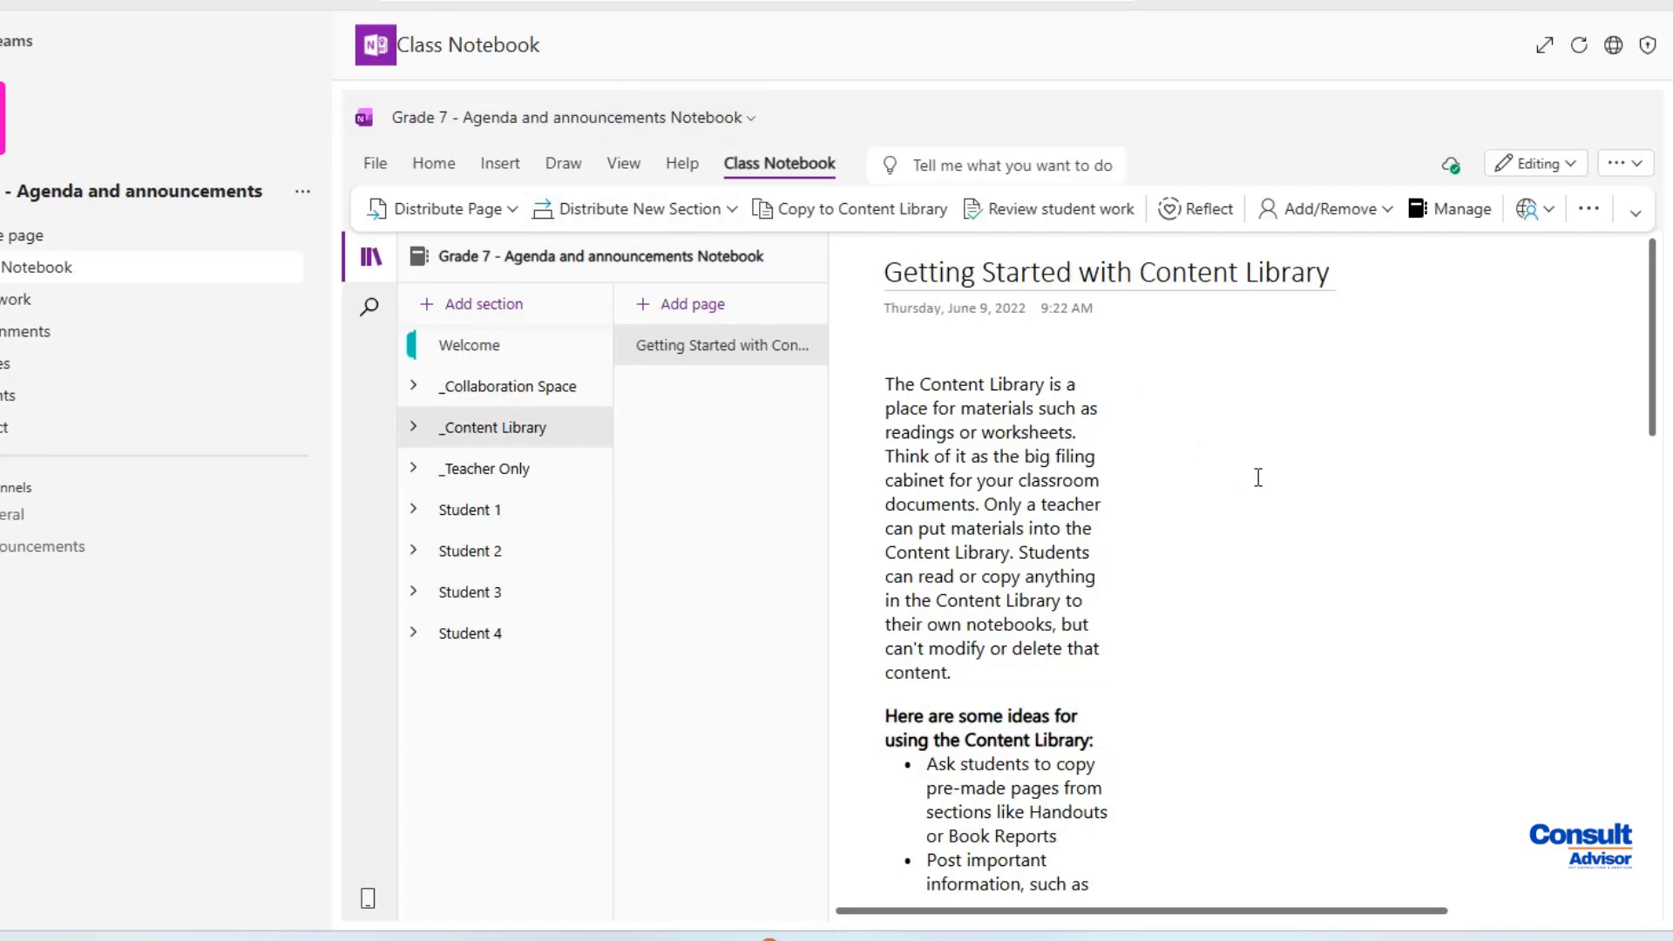
# Copy the Events section from the Grade 7 - Agenda and announcements notebook to the Content Library of the Grade 7 B - Announcements notebook
pyautogui.click(434, 166)
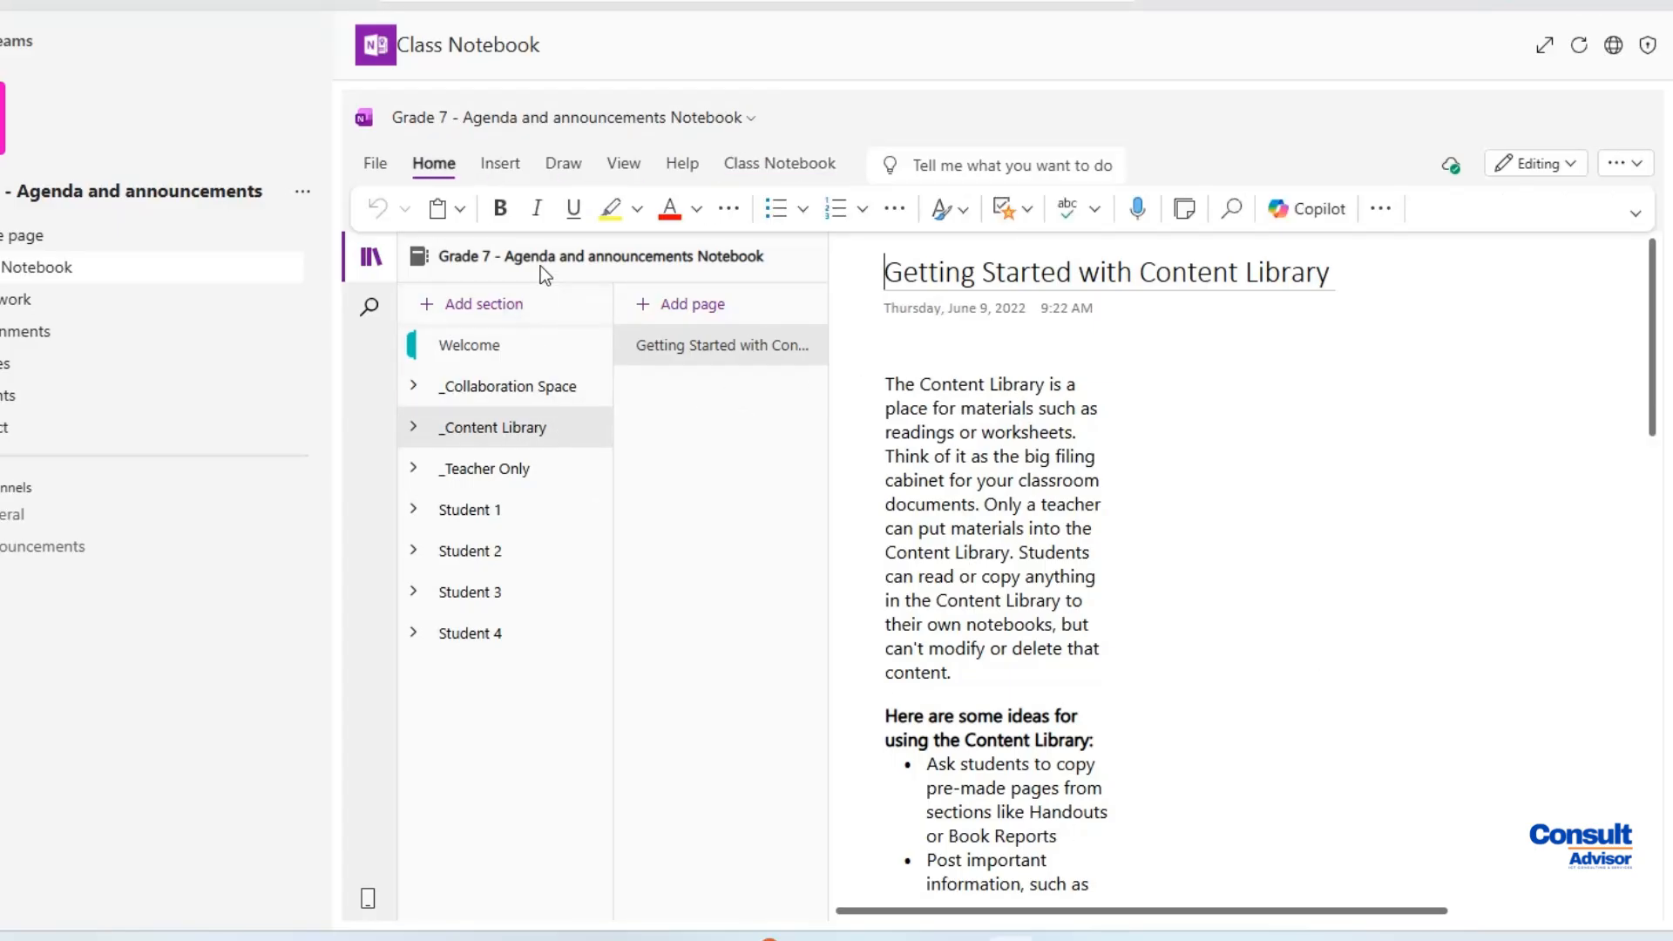
pyautogui.click(496, 427)
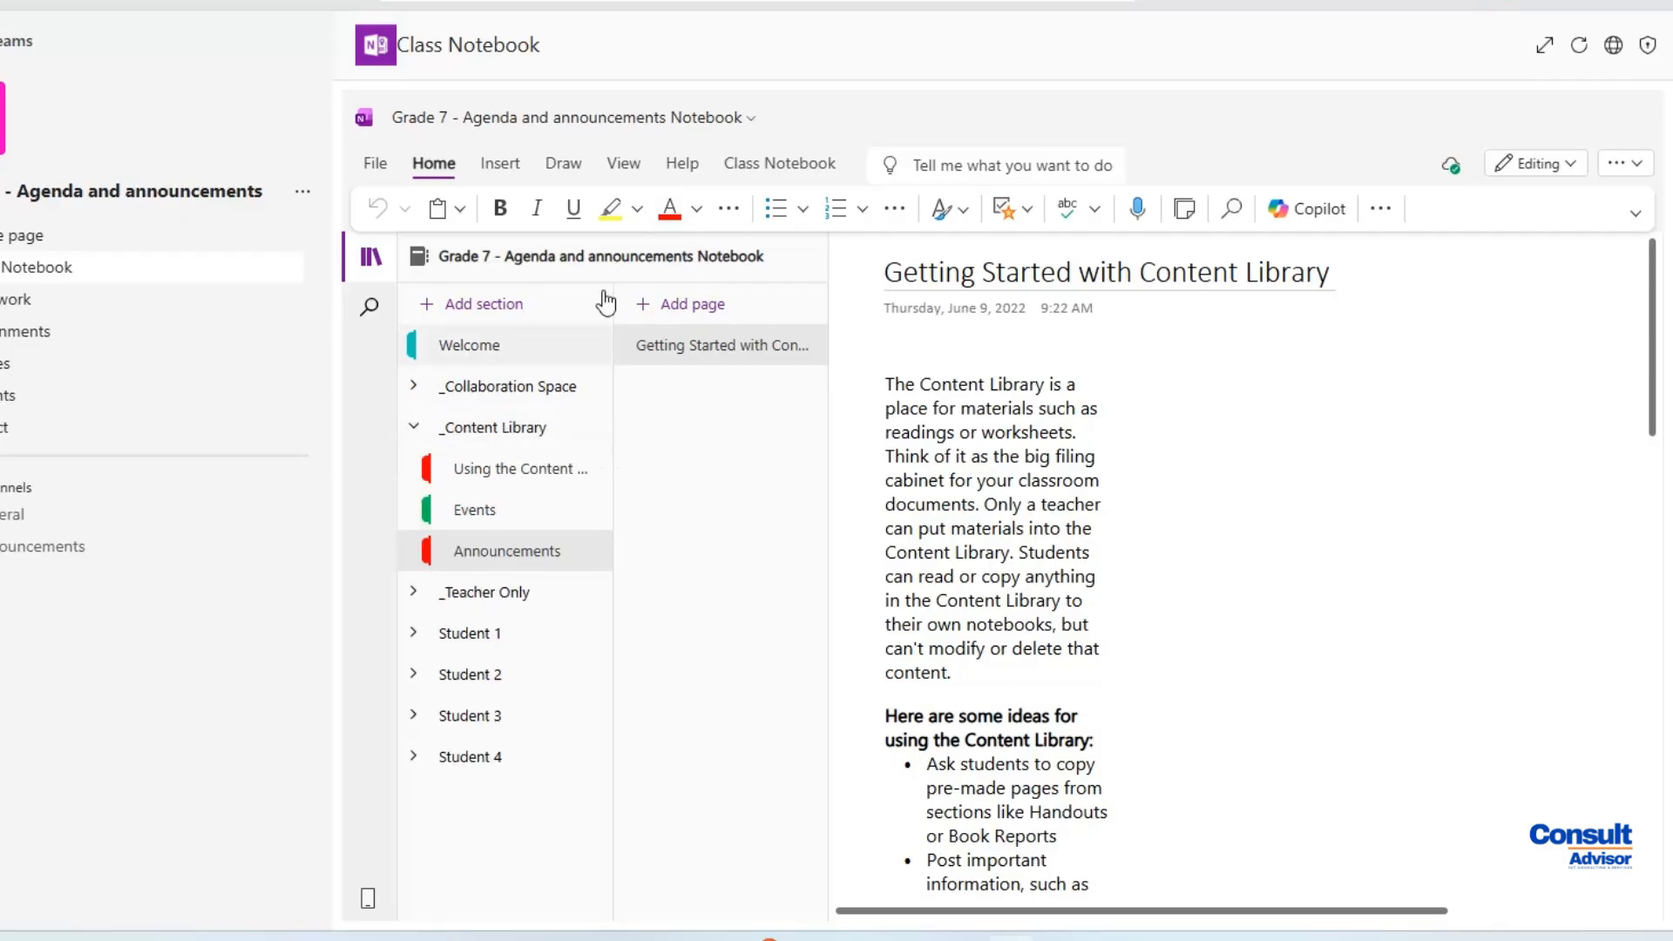
pyautogui.click(739, 166)
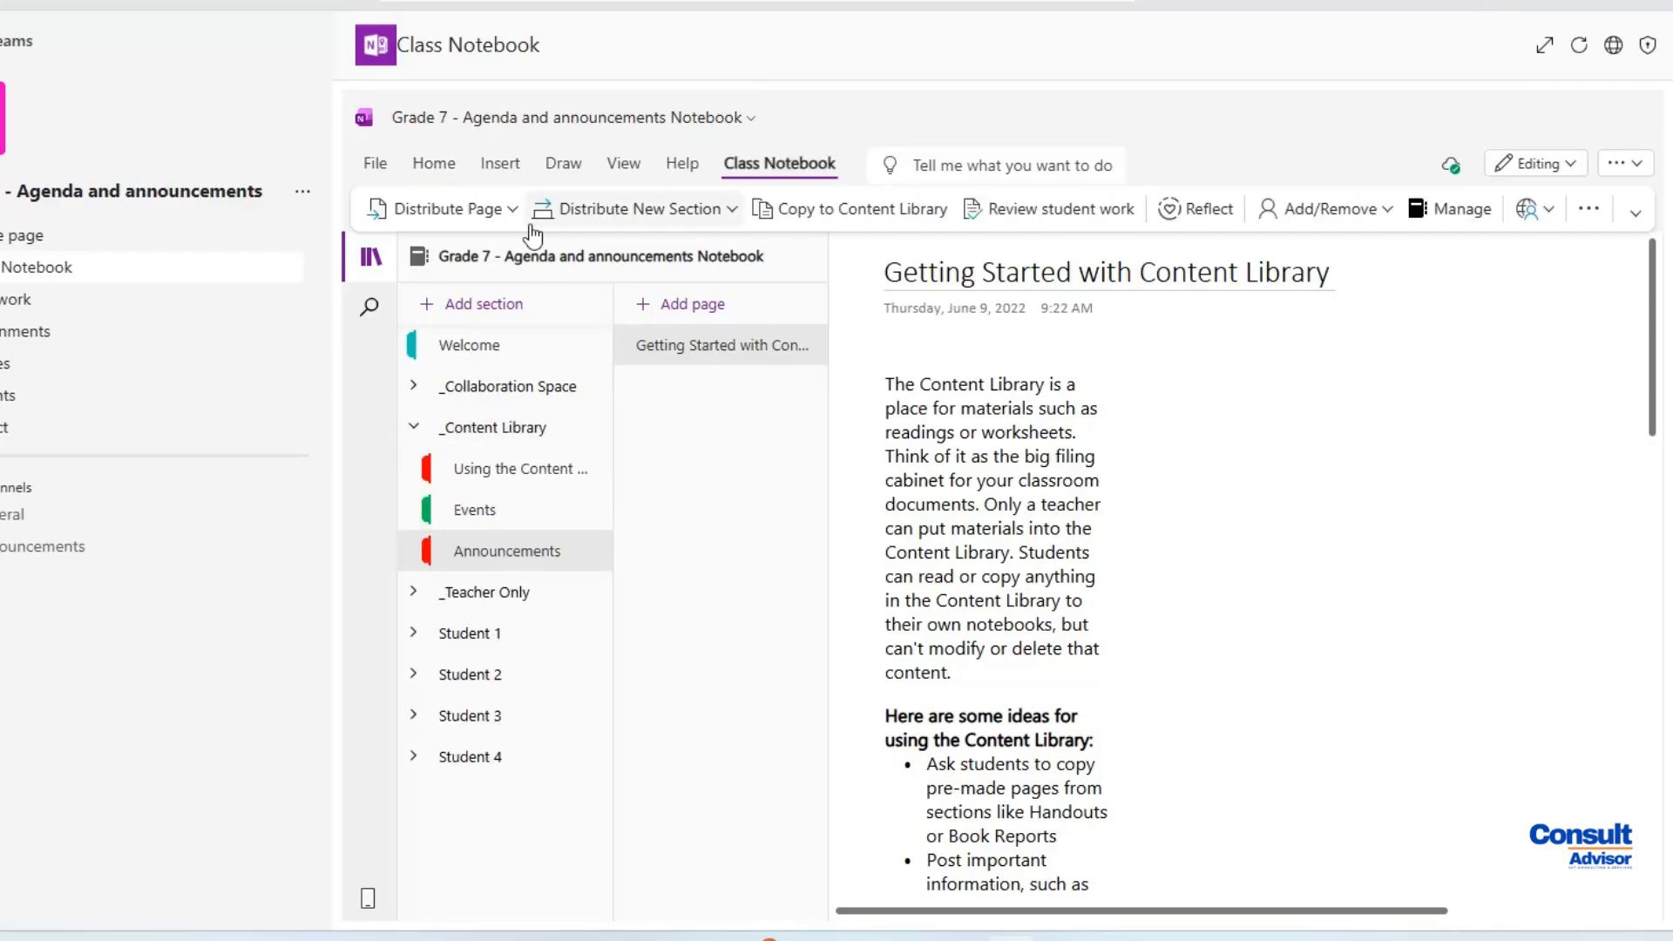
pyautogui.click(872, 210)
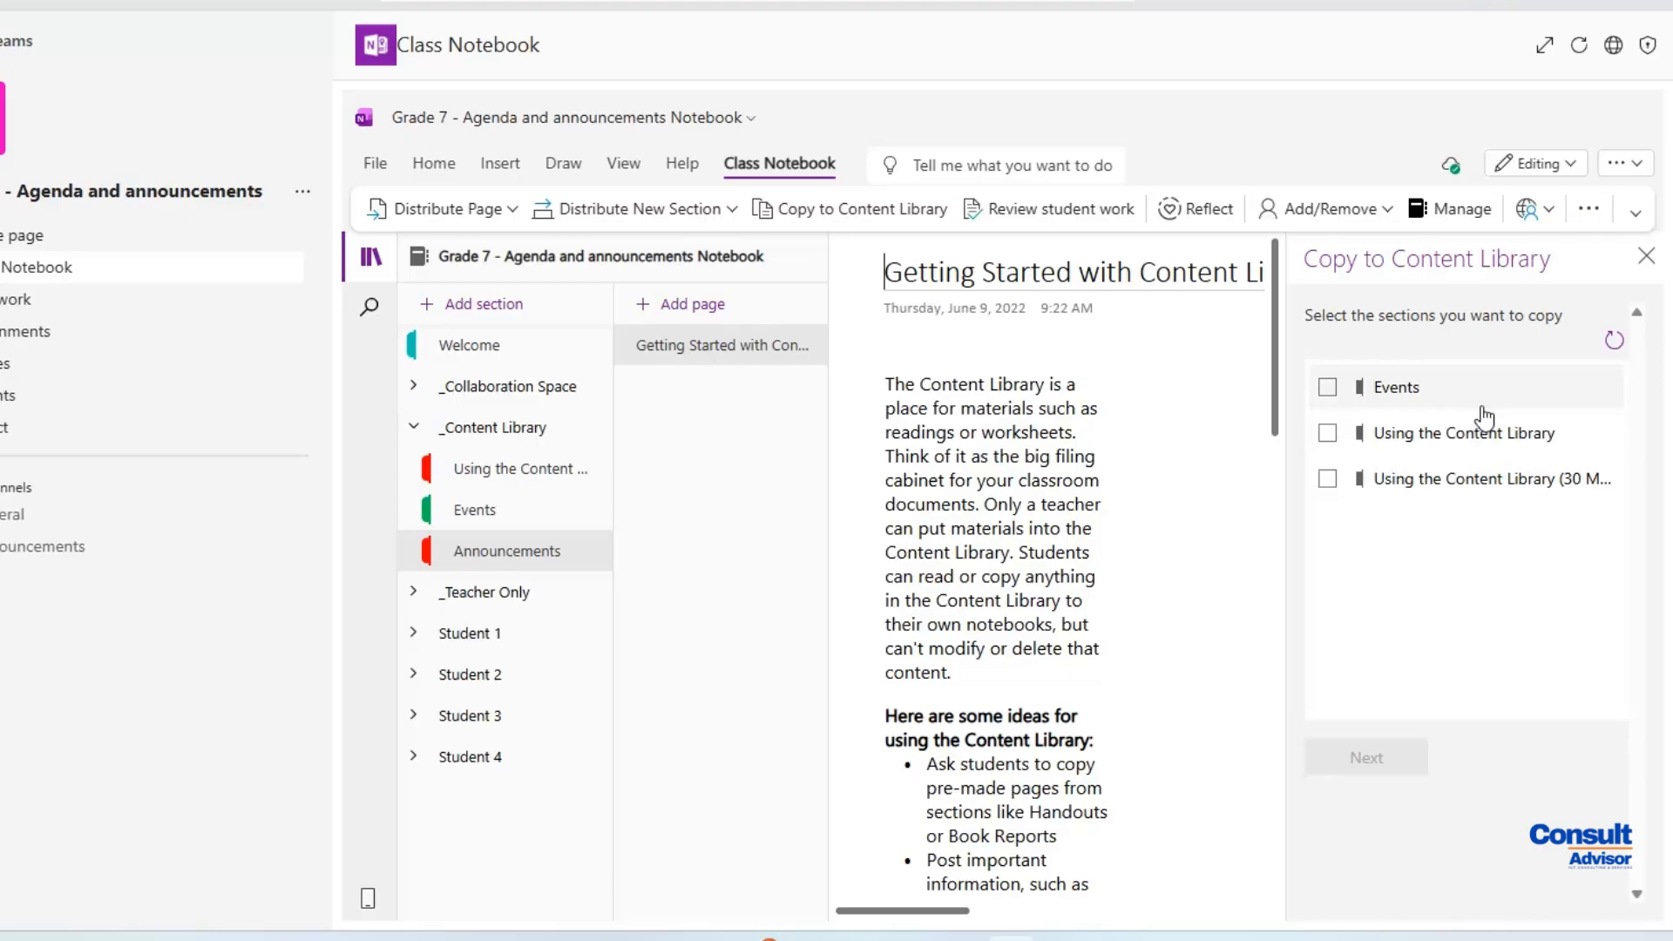
pyautogui.click(1328, 388)
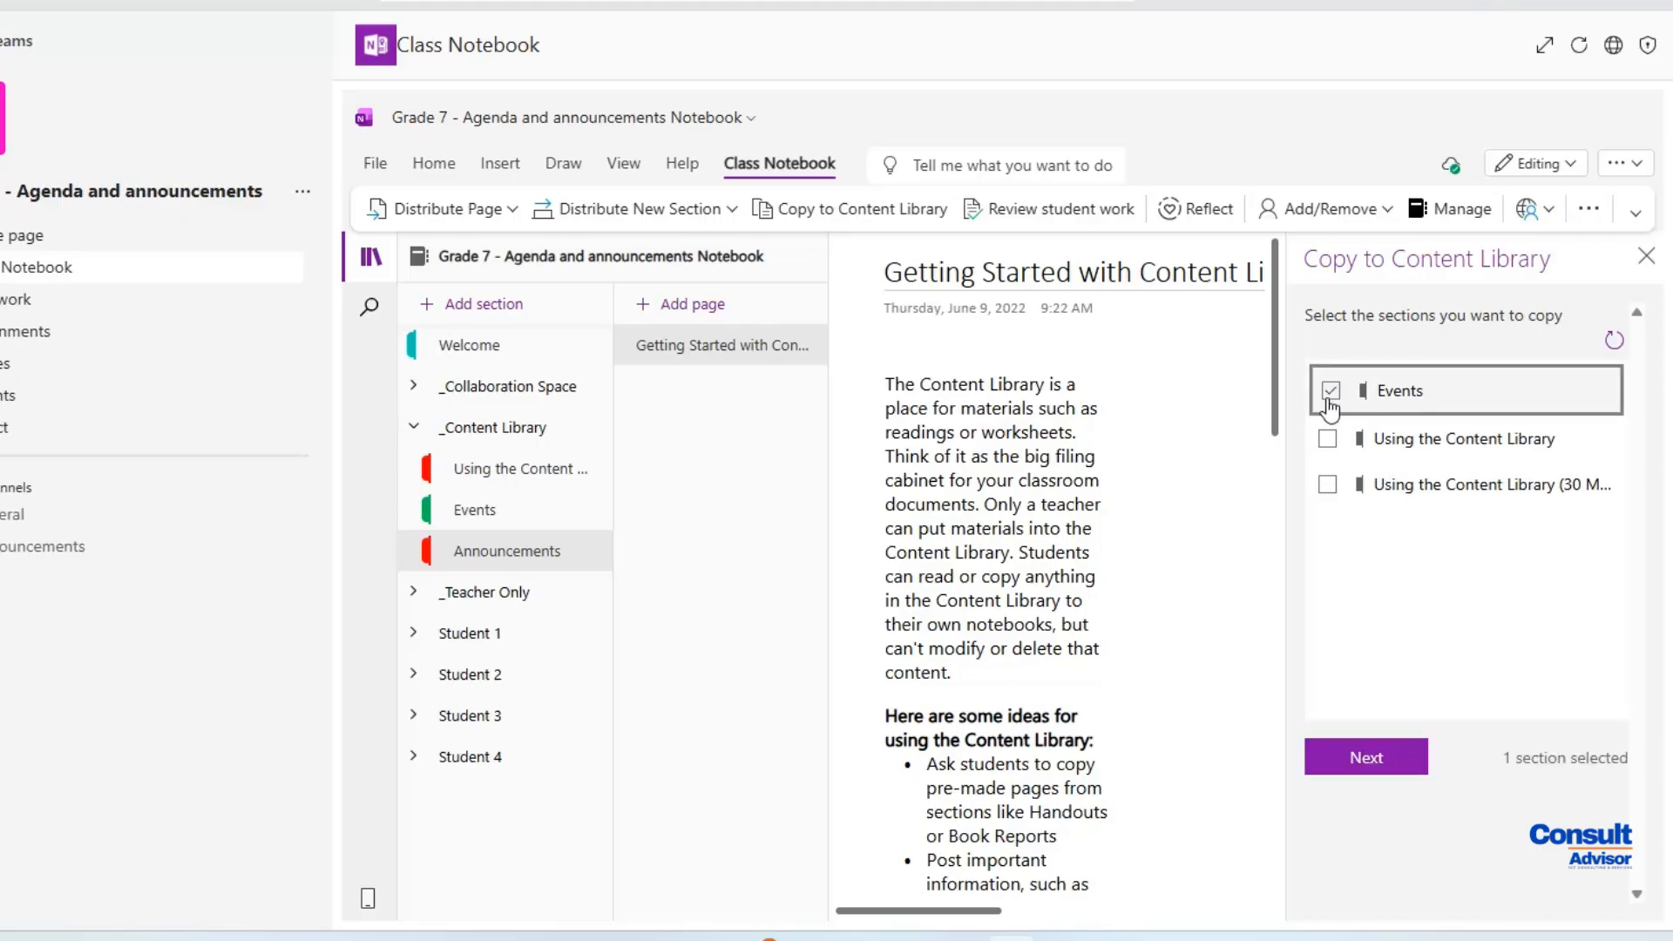
pyautogui.click(1365, 756)
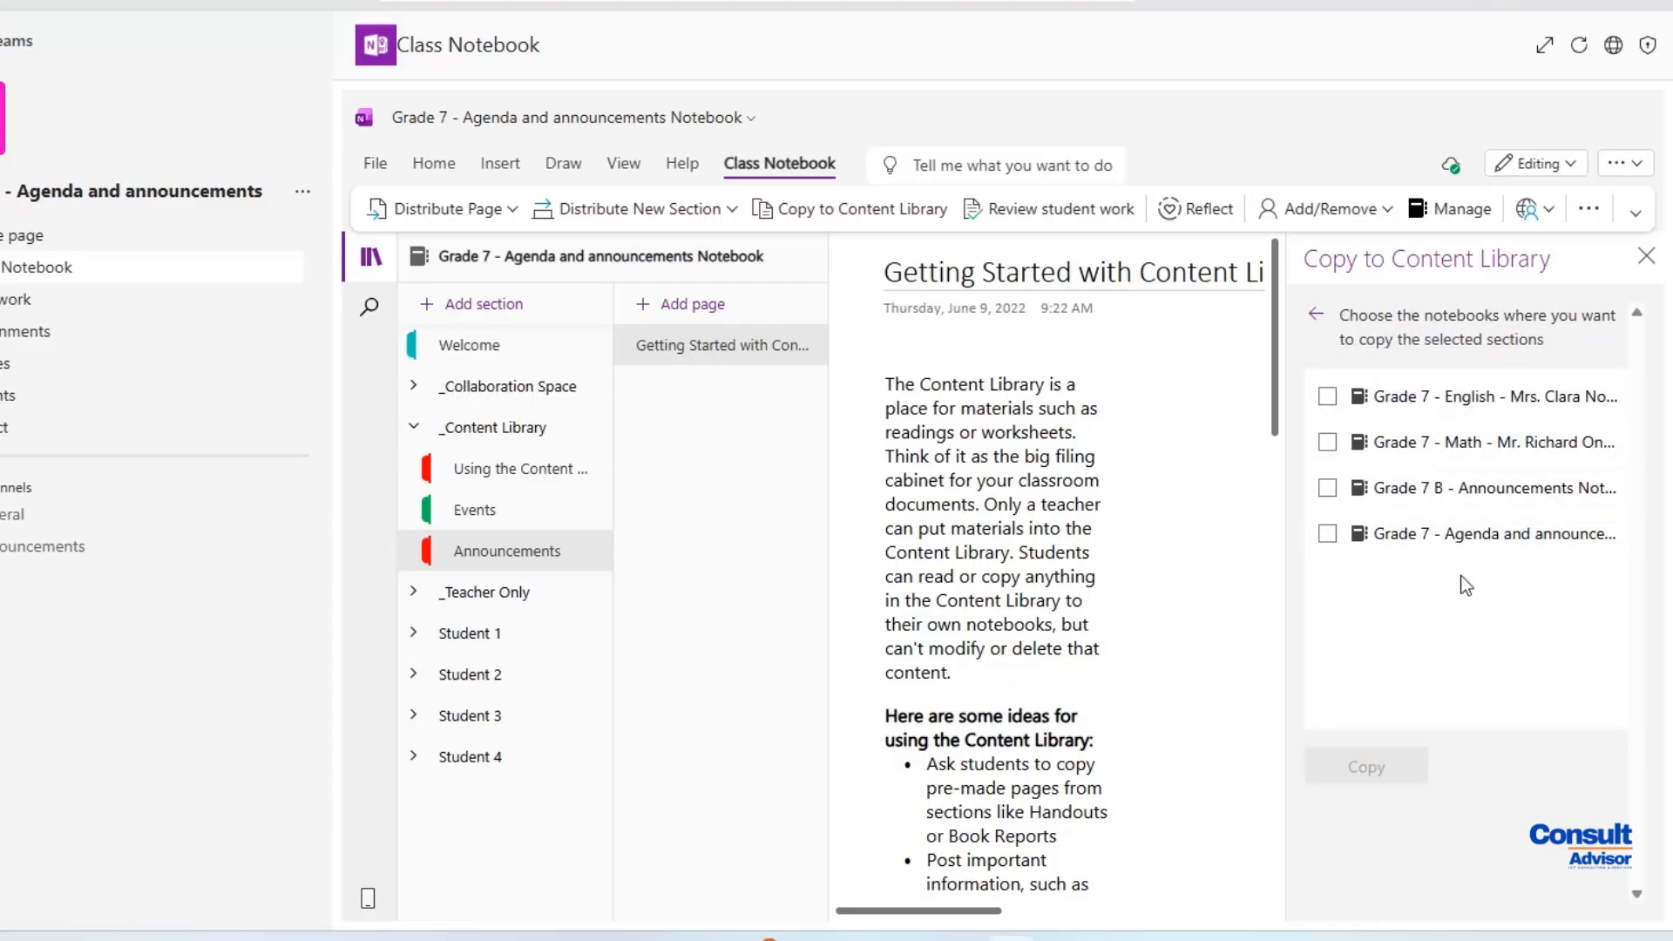
pyautogui.click(1327, 489)
pyautogui.click(1401, 764)
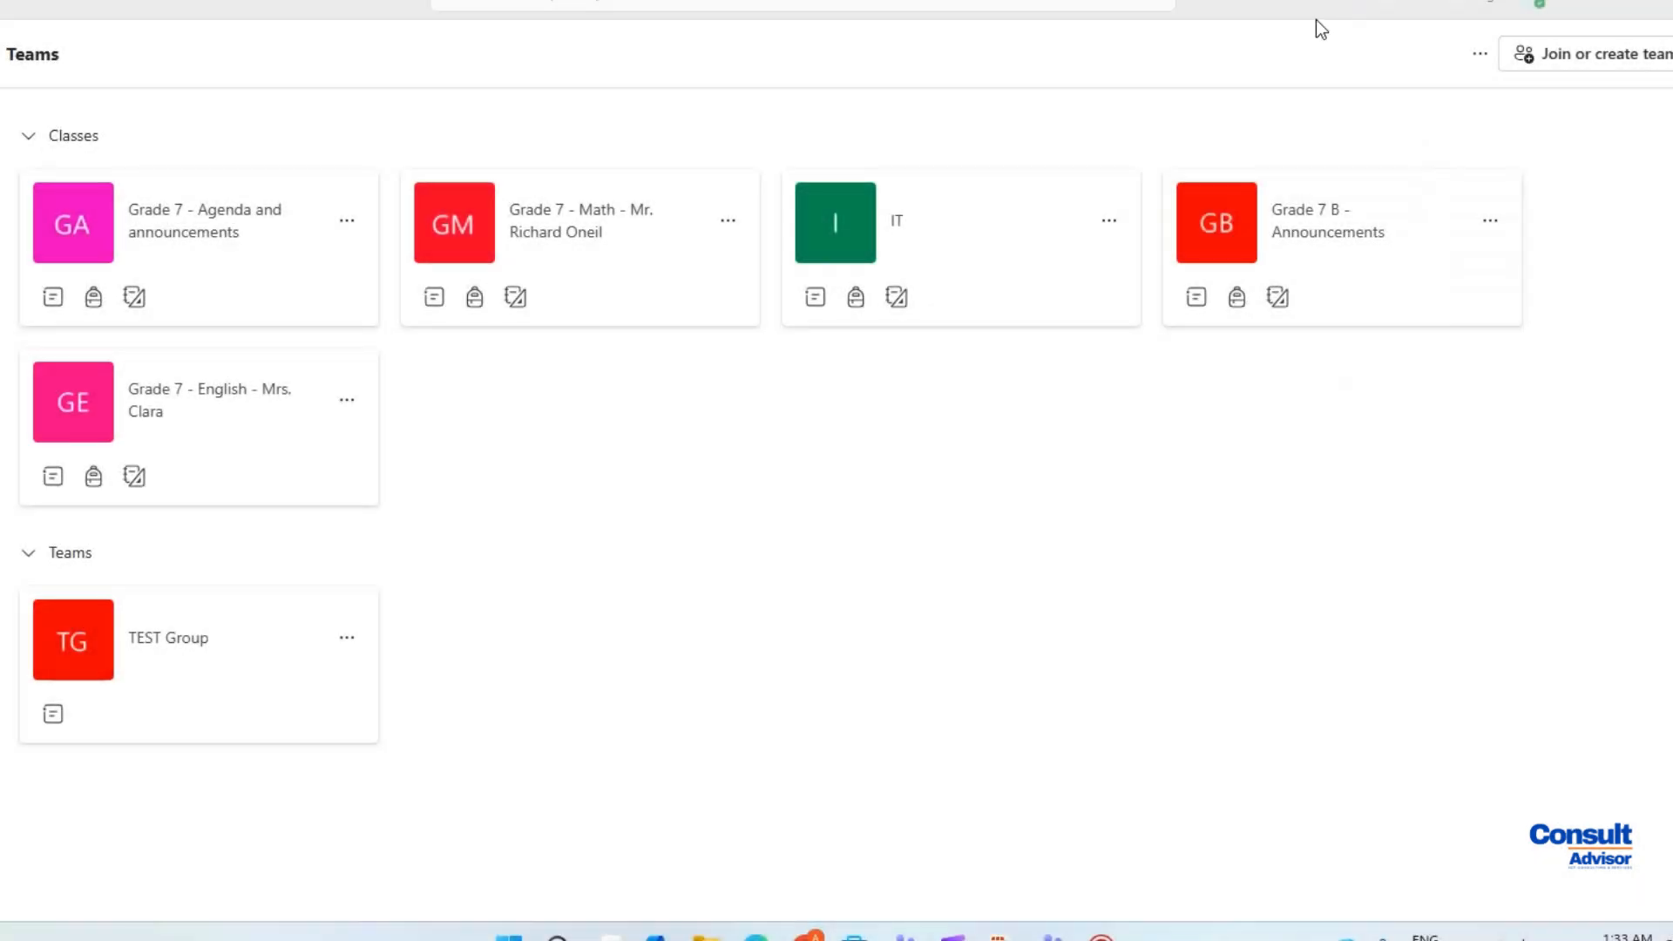
# Open the Grade 7 B - Announcements team's Class Notebook and view the Events section in its Content Library
pyautogui.click(1318, 226)
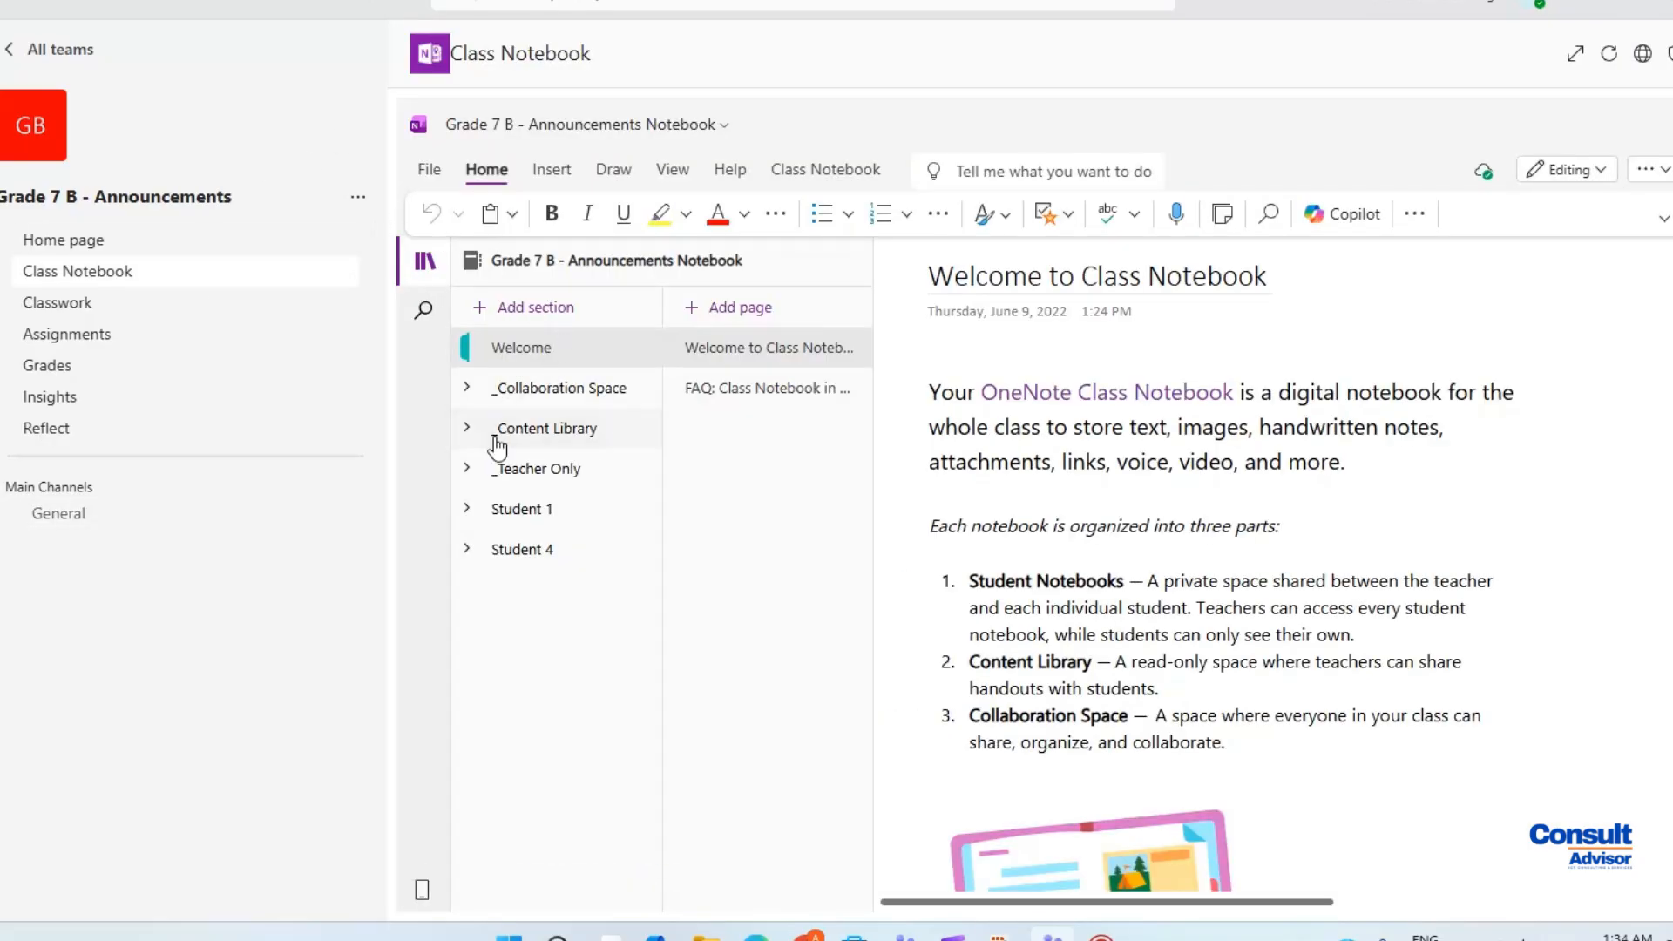
pyautogui.click(549, 440)
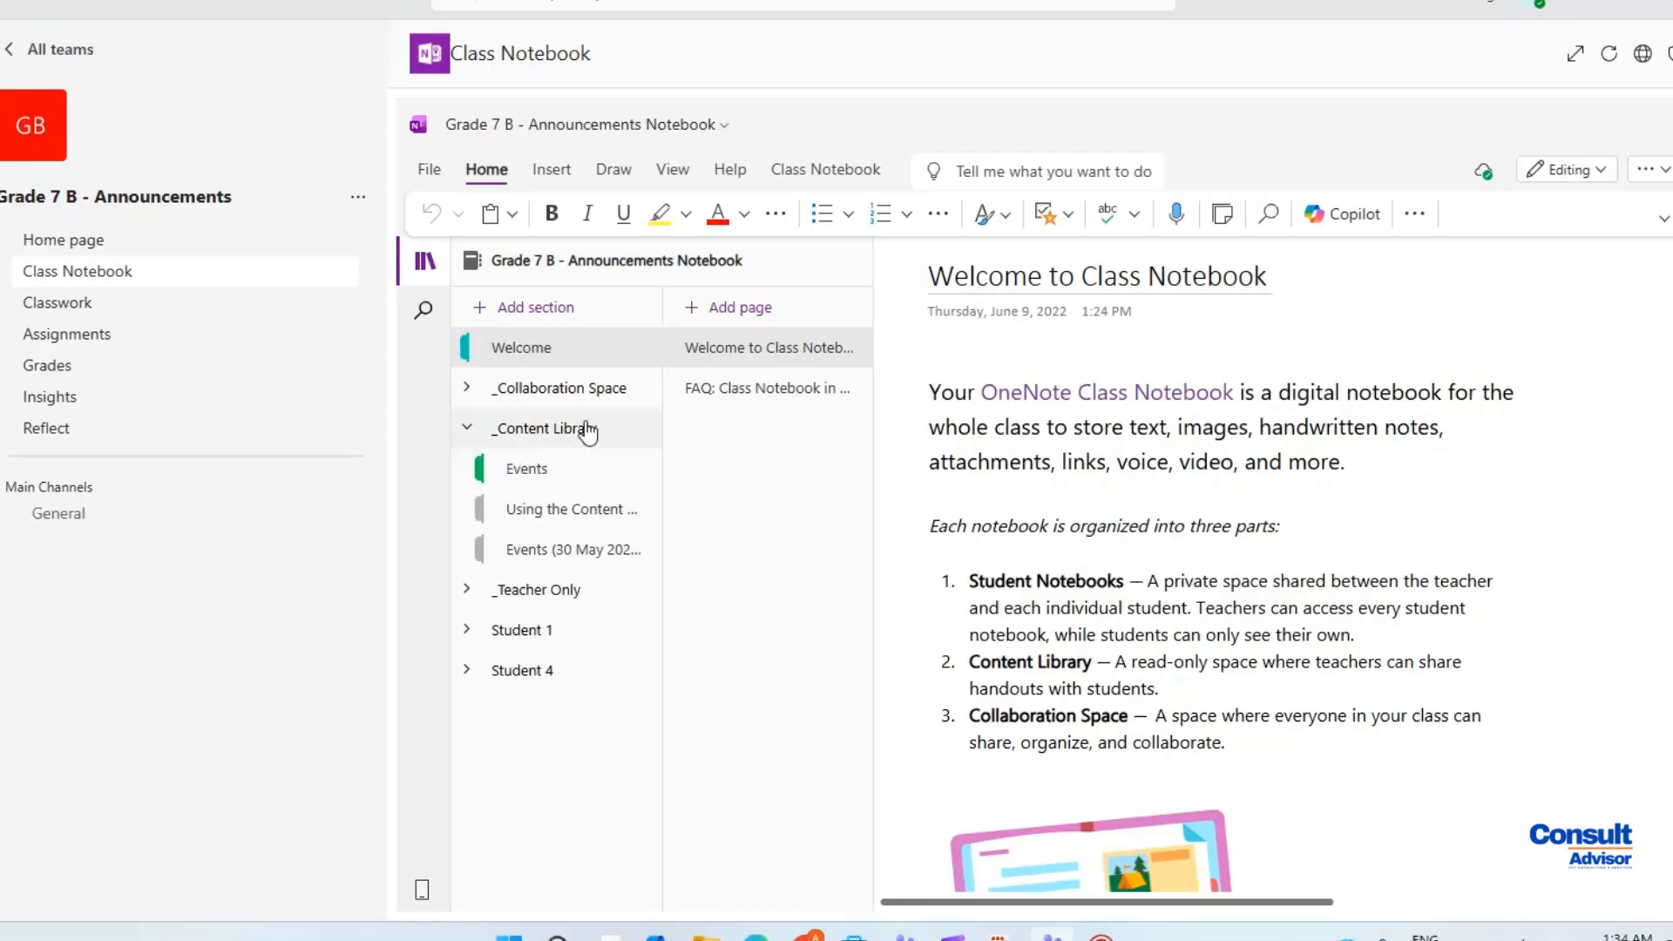
pyautogui.click(531, 486)
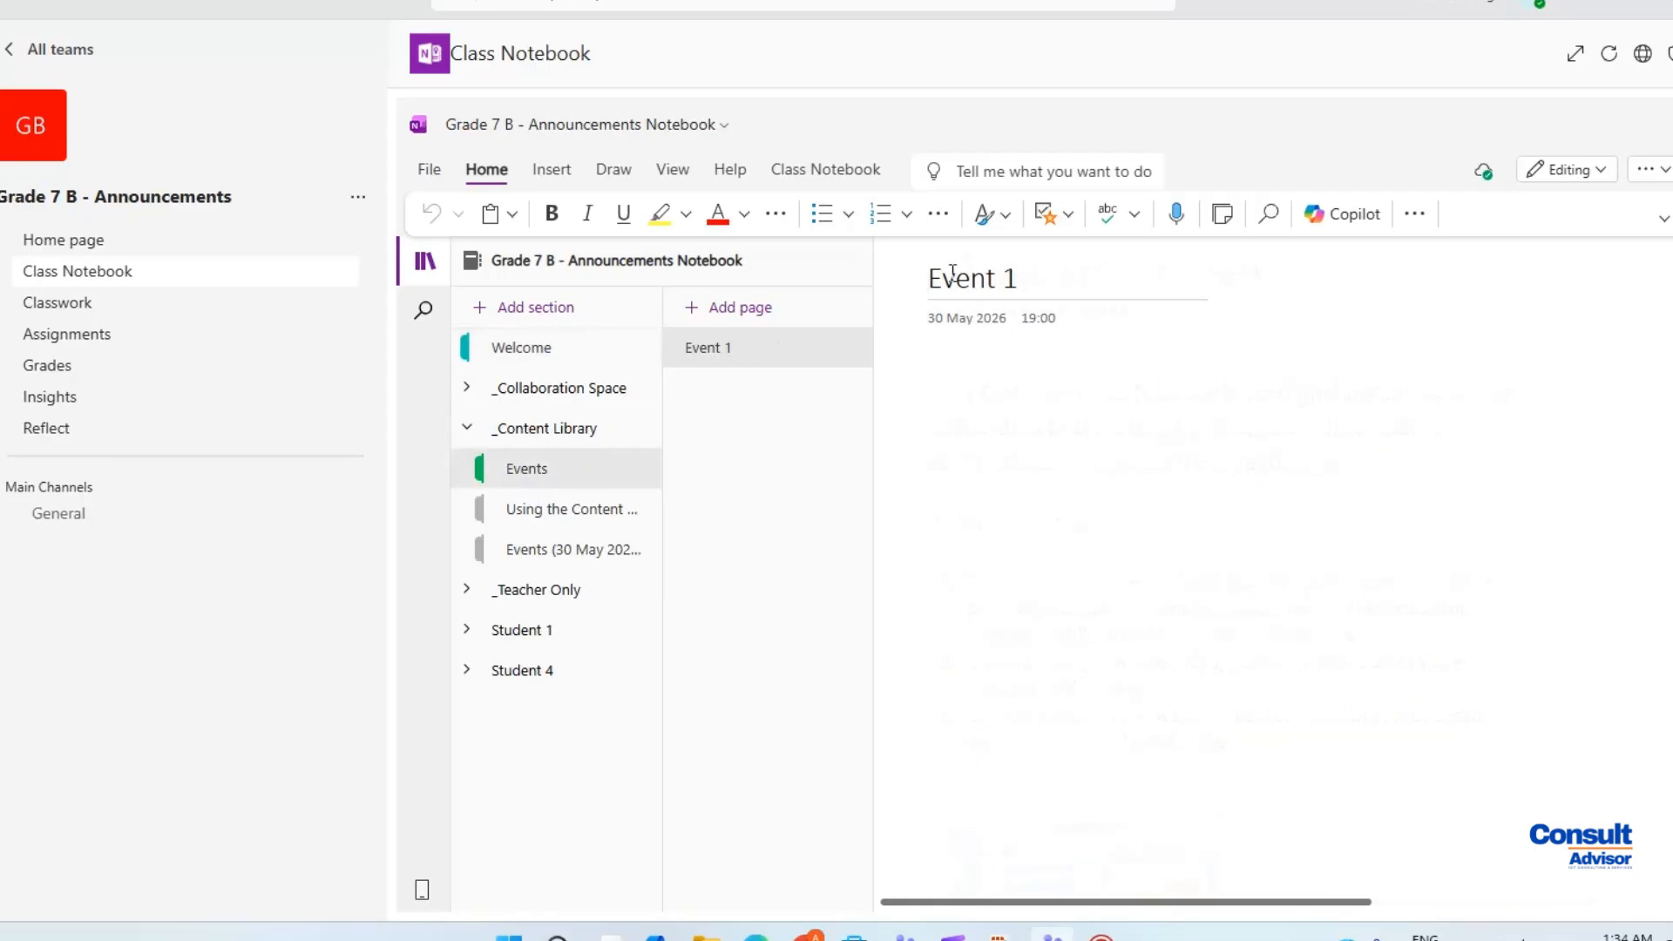